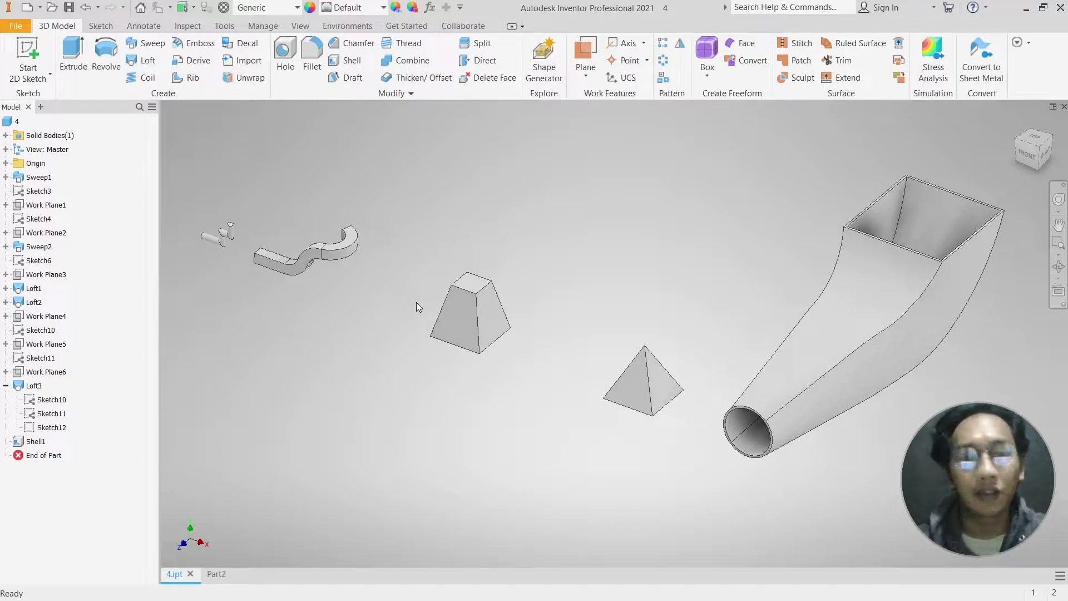
# - Examine the round swept bar among the sample solids to see its angular bends
pyautogui.scroll(1, 389, 359)
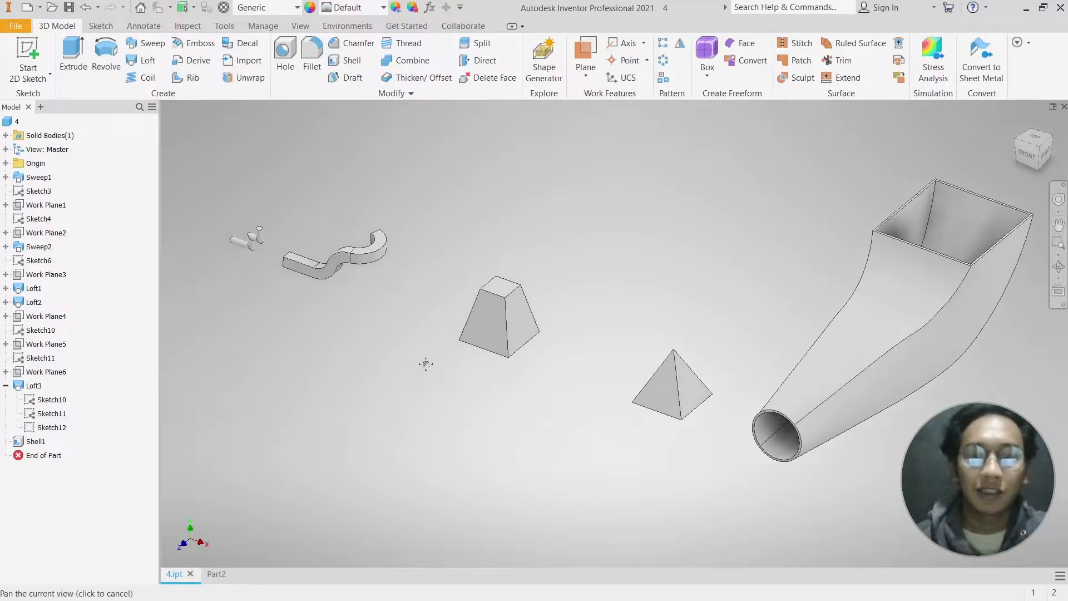
pyautogui.scroll(5, 356, 318)
pyautogui.moveTo(356, 313); pyautogui.dragTo(676, 418, button='middle')
pyautogui.scroll(3, 476, 306)
pyautogui.moveTo(476, 306); pyautogui.dragTo(687, 544, button='middle')
pyautogui.scroll(-3, 447, 339)
pyautogui.moveTo(449, 342); pyautogui.dragTo(576, 399, button='middle')
pyautogui.scroll(3, 543, 354)
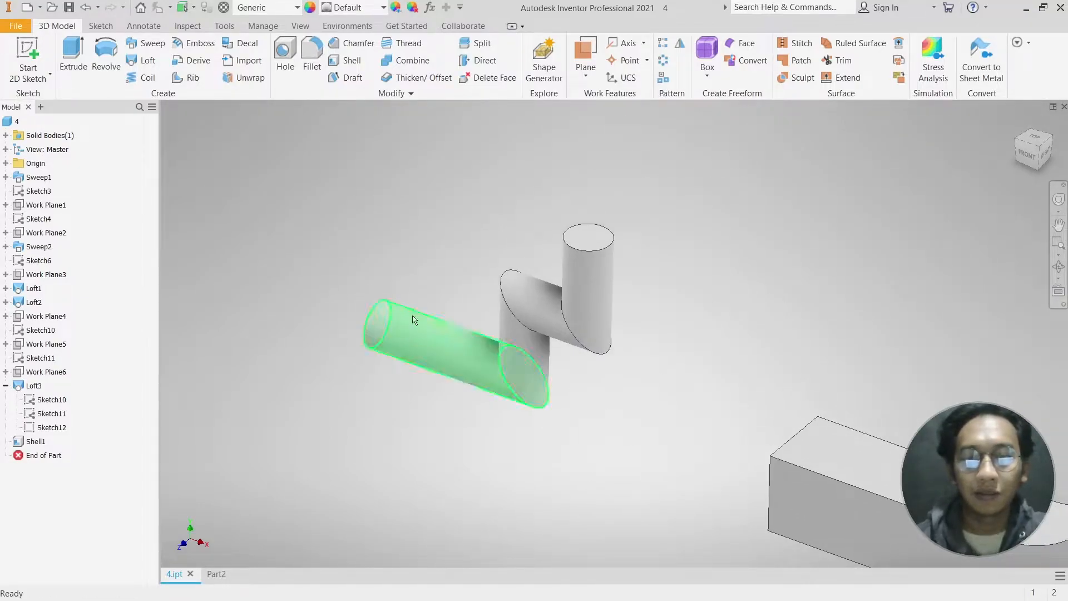
# - Switch to Part2 and start a 2D sketch on the XY plane
pyautogui.click(216, 573)
pyautogui.press('s')
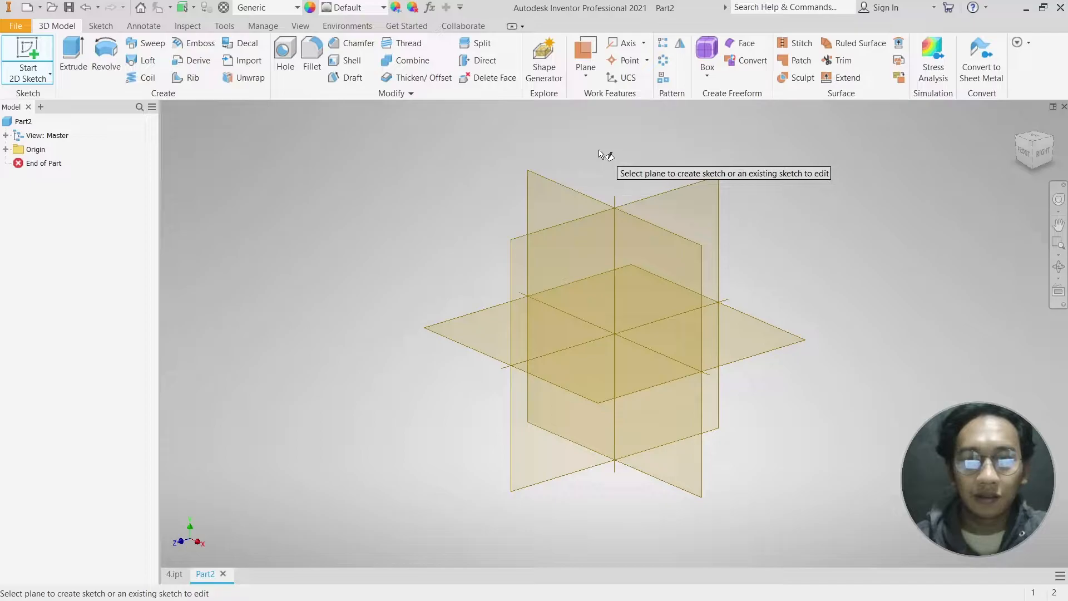
pyautogui.click(554, 197)
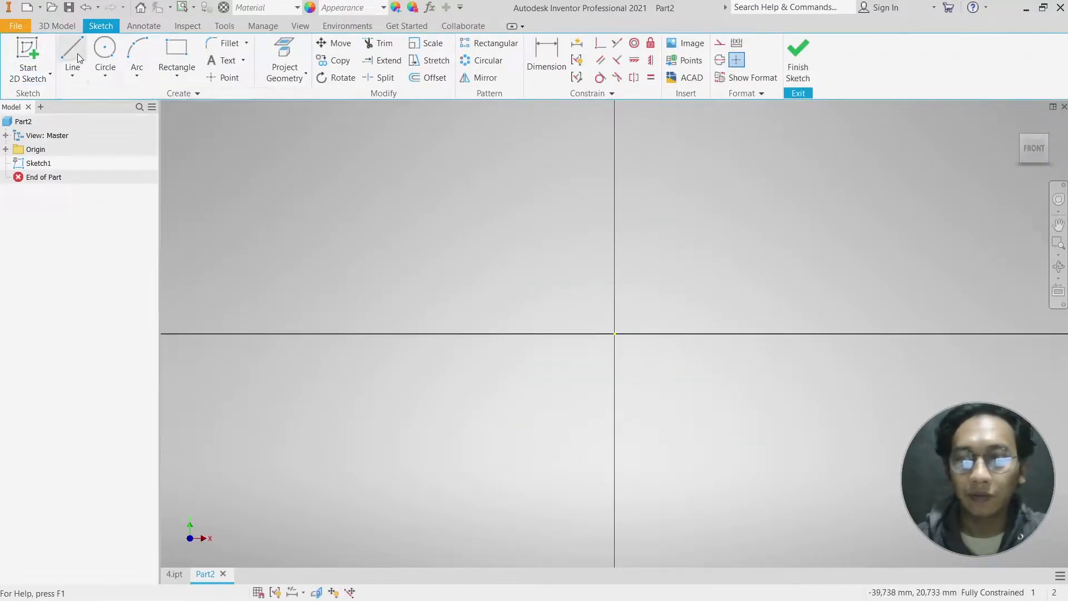
# - Sketch a five-segment stair-shaped line from the origin, about 43 mm wide and 13 mm high, and finish the sketch
pyautogui.click(71, 50)
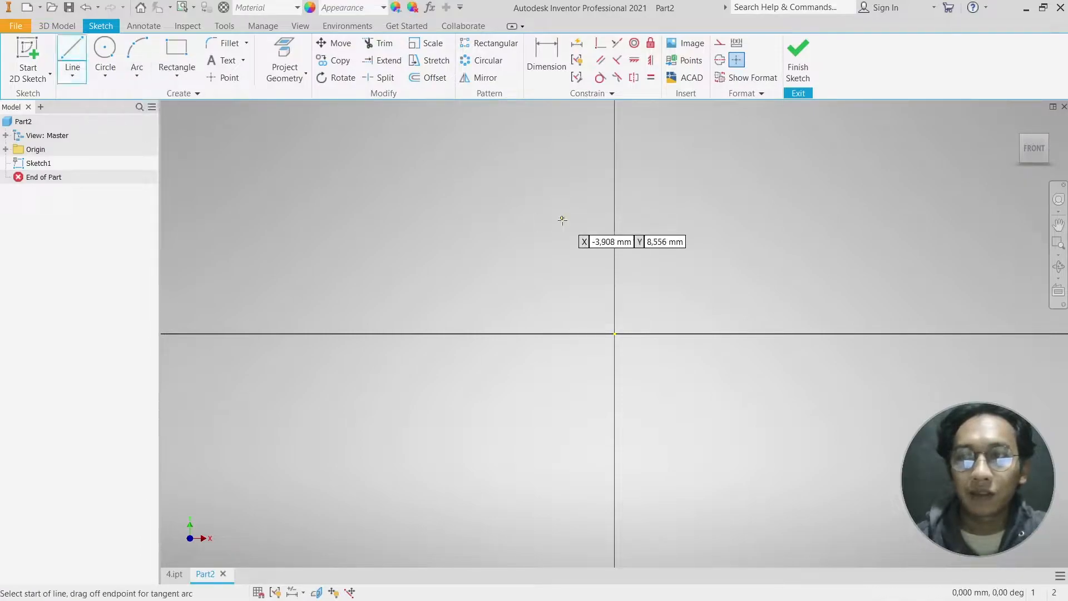
pyautogui.click(615, 333)
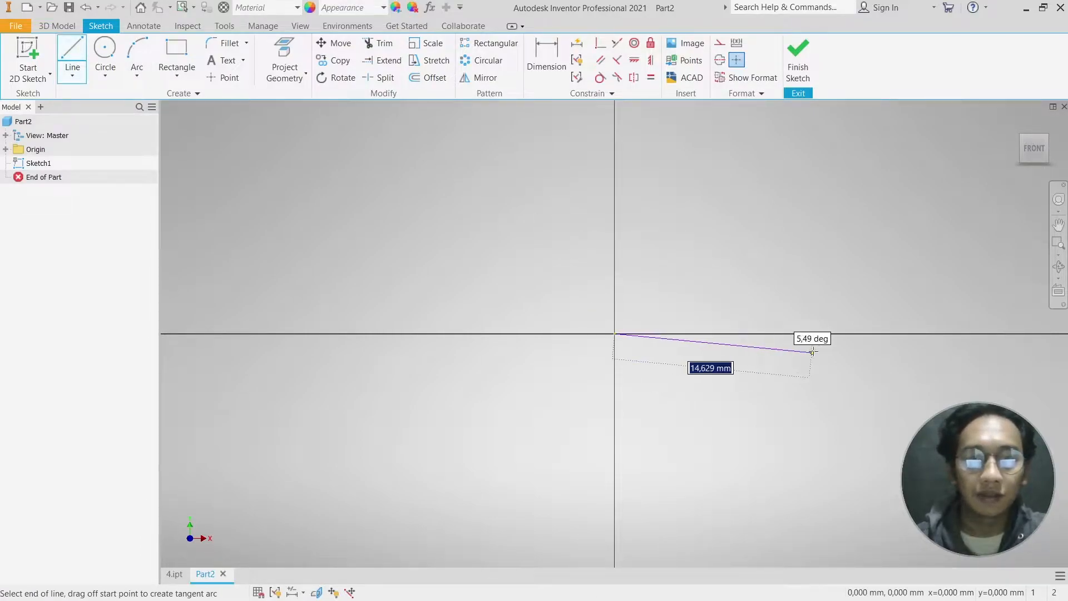
pyautogui.moveTo(806, 335); pyautogui.dragTo(491, 337, button='middle')
pyautogui.click(496, 339)
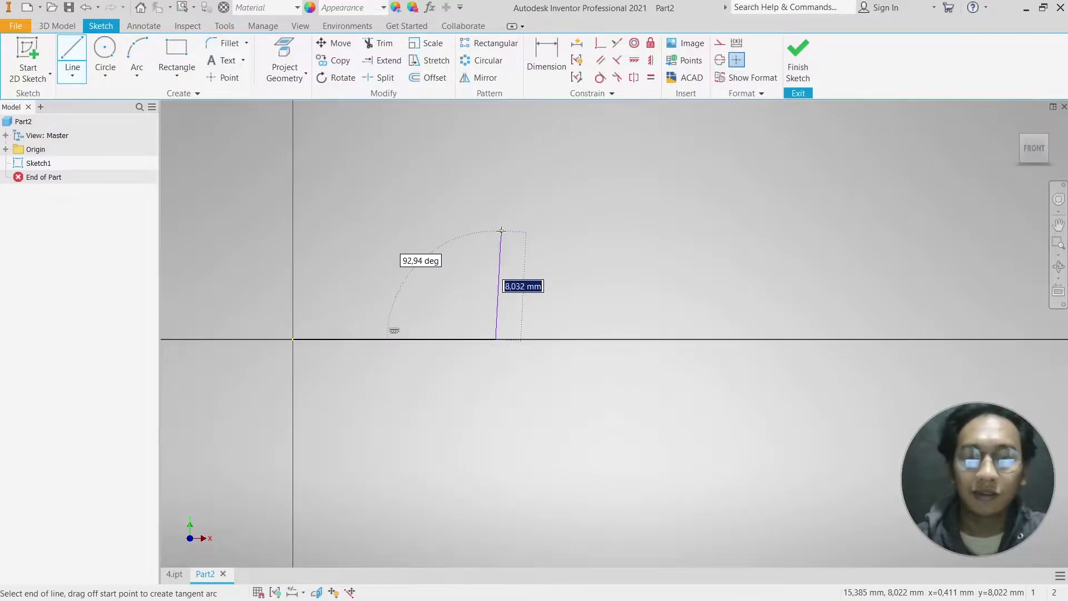
pyautogui.click(496, 249)
pyautogui.click(692, 249)
pyautogui.click(691, 158)
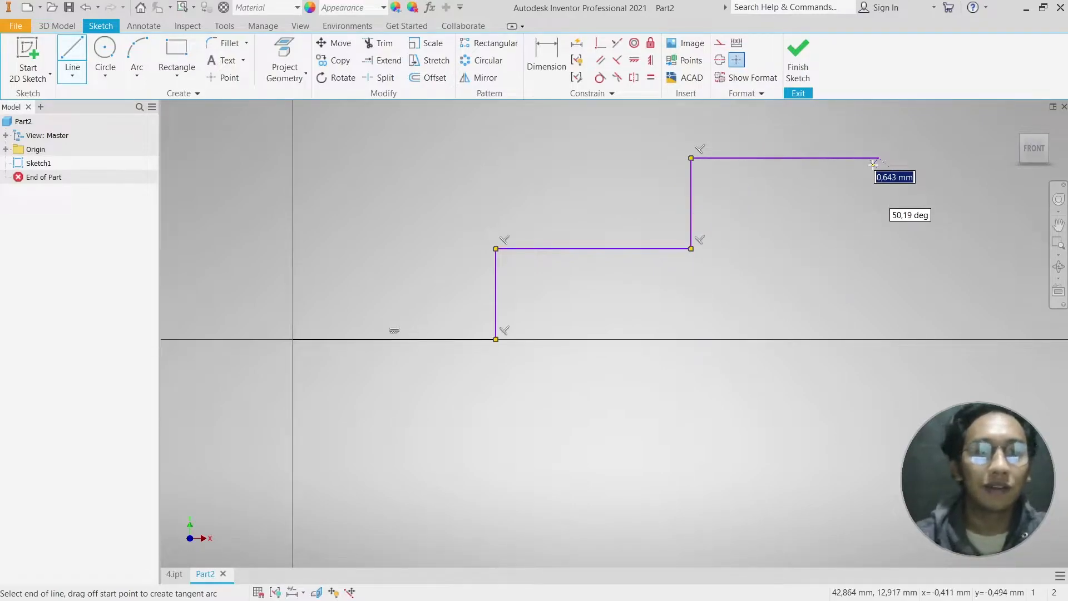
pyautogui.write('`')
pyautogui.press('Return')
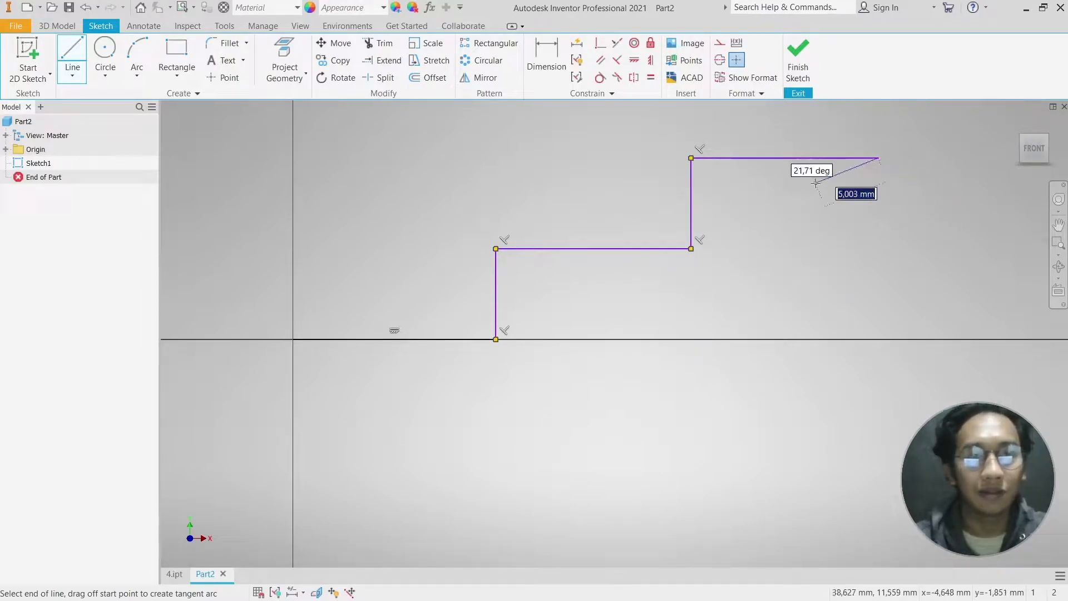
pyautogui.press('Escape')
pyautogui.moveTo(539, 268); pyautogui.dragTo(622, 269, button='middle')
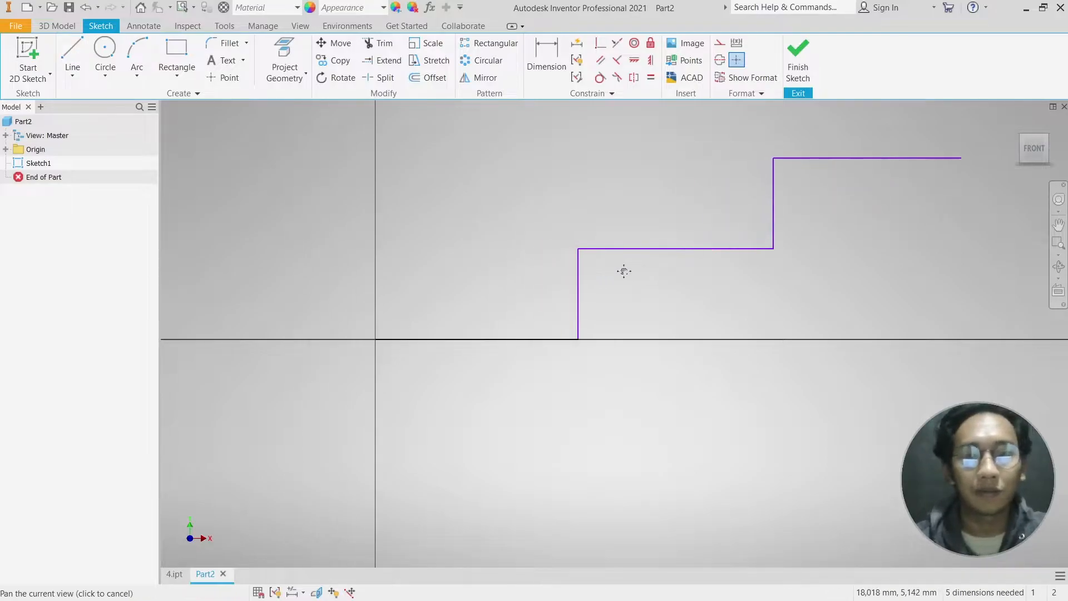
pyautogui.scroll(-1, 534, 278)
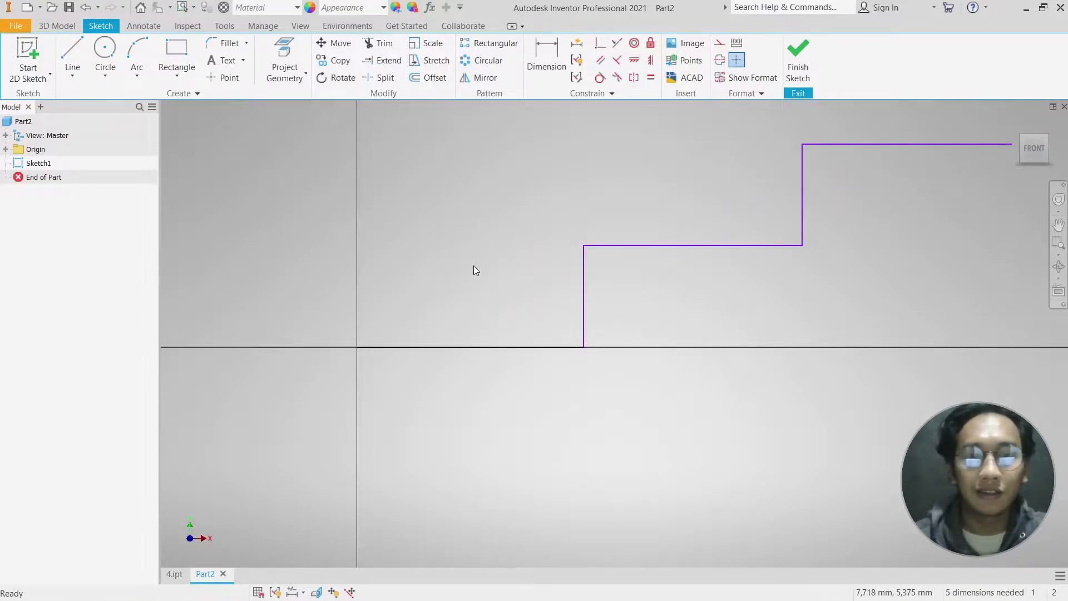
pyautogui.scroll(2, 474, 265)
pyautogui.click(798, 64)
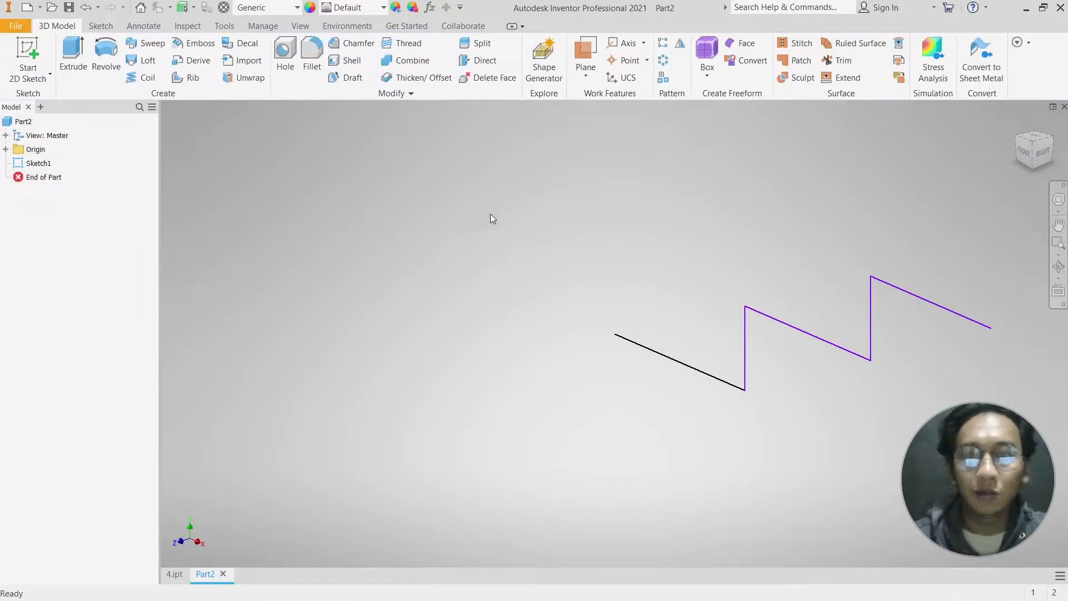
# - Start a new sketch on the YZ plane at the start of the stepped line
pyautogui.click(6, 150)
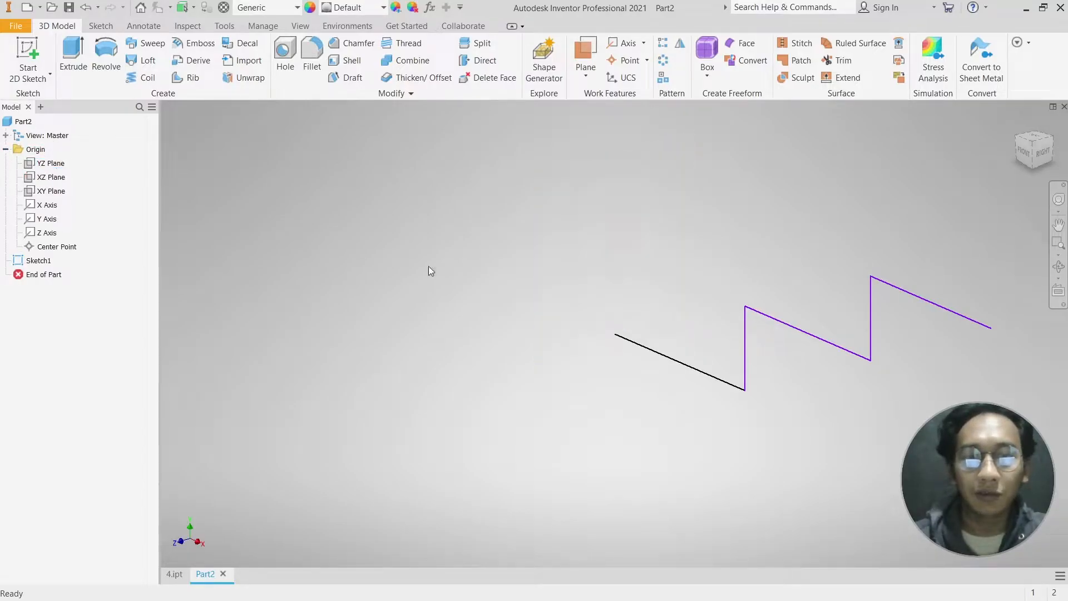
pyautogui.click(50, 163)
pyautogui.click(633, 240)
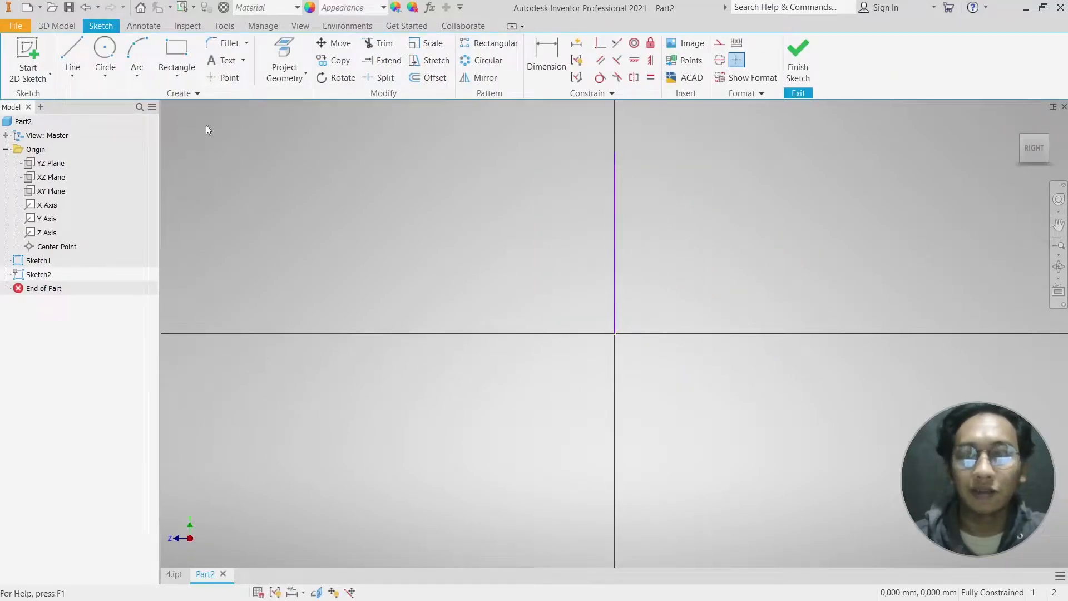
pyautogui.moveTo(536, 285)
pyautogui.keyDown('shift'); pyautogui.mouseDown(button='middle')
pyautogui.moveTo(626, 298)
pyautogui.moveTo(706, 291)
pyautogui.moveTo(723, 302)
pyautogui.moveTo(454, 309)
pyautogui.mouseUp(button='middle'); pyautogui.keyUp('shift')
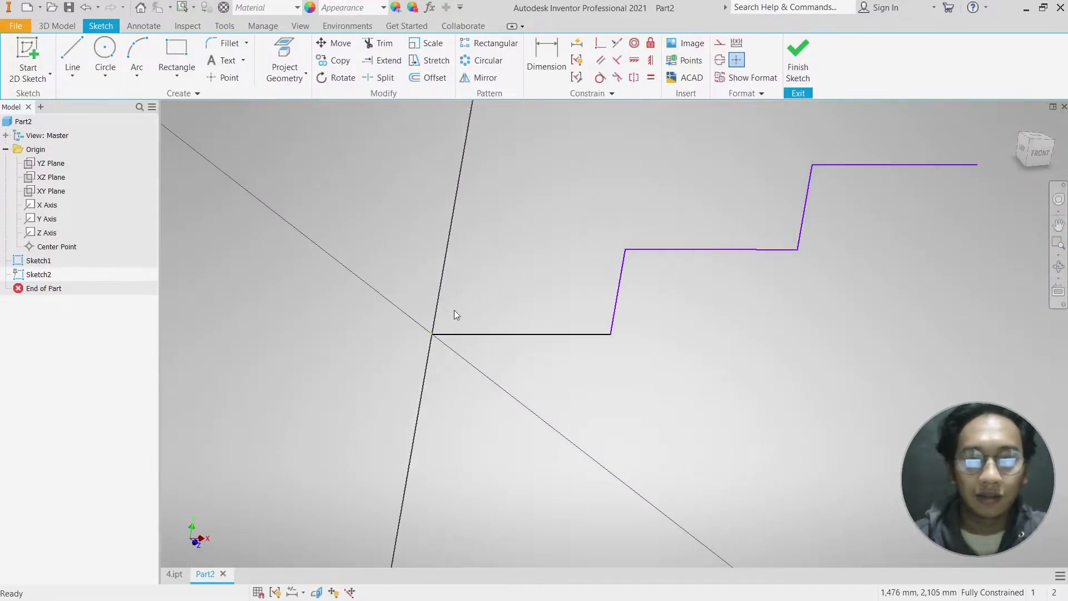
# - Check the reference part 4.ipt, return to Part2 and draw a 5 by 5 mm two-point center rectangle on the origin
pyautogui.click(171, 576)
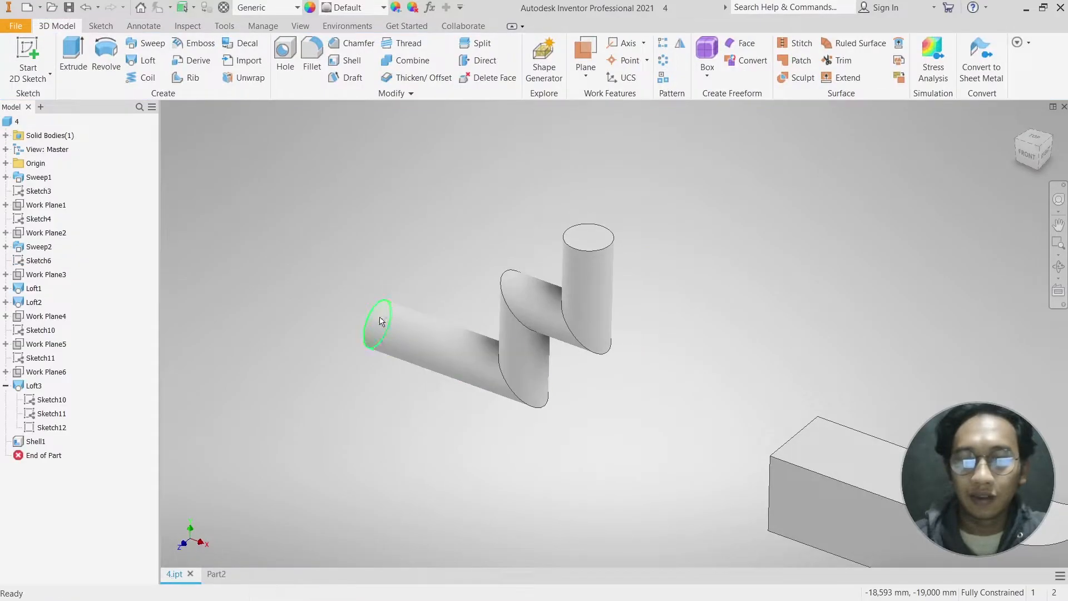
pyautogui.click(217, 574)
pyautogui.click(177, 71)
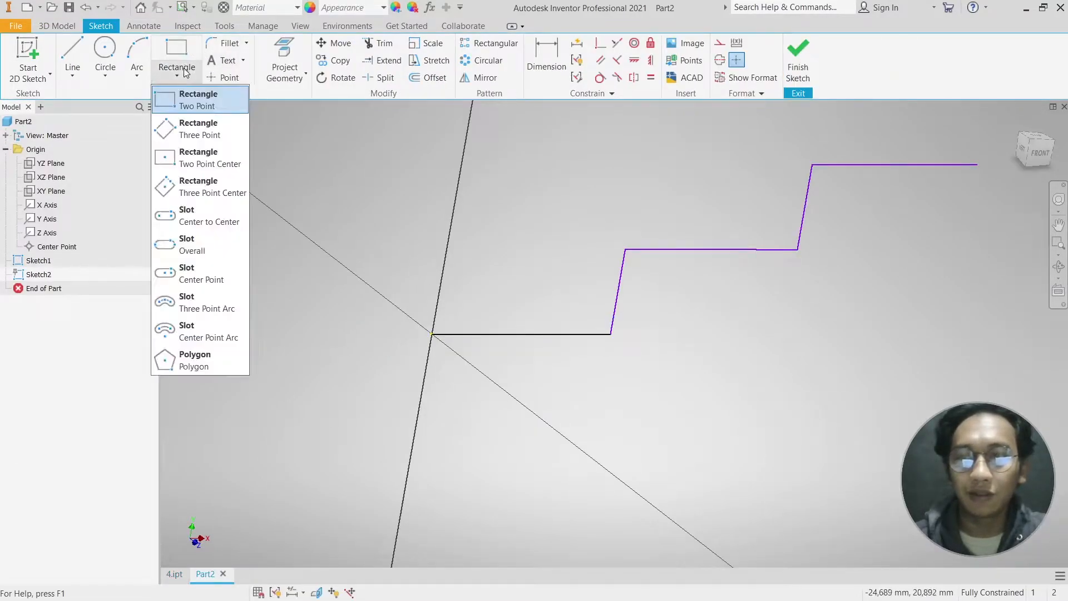
pyautogui.click(183, 151)
pyautogui.click(432, 334)
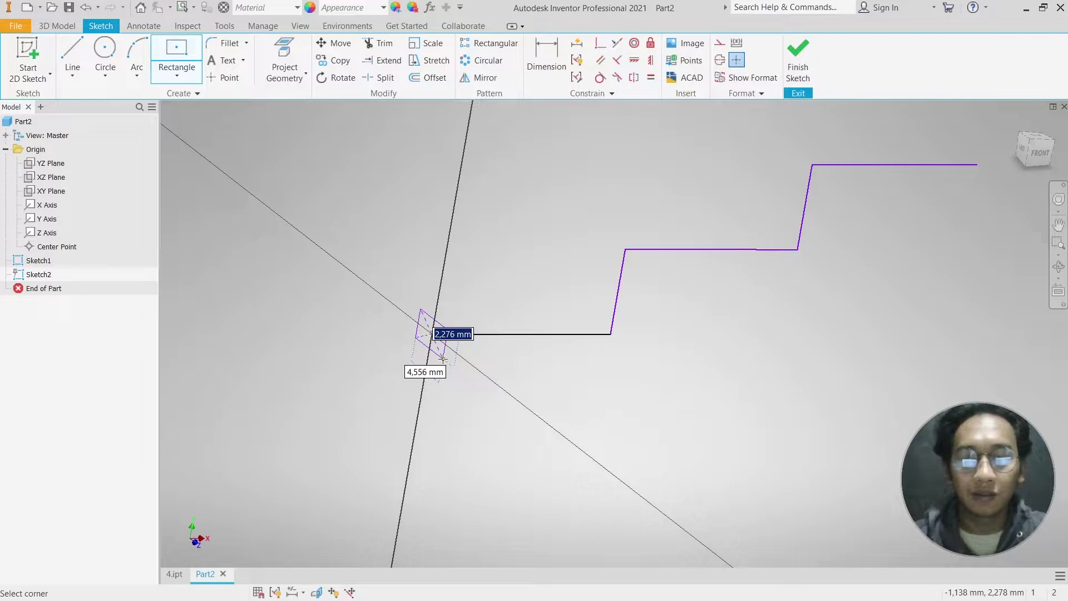
pyautogui.write('5')
pyautogui.press('Tab')
pyautogui.write('5')
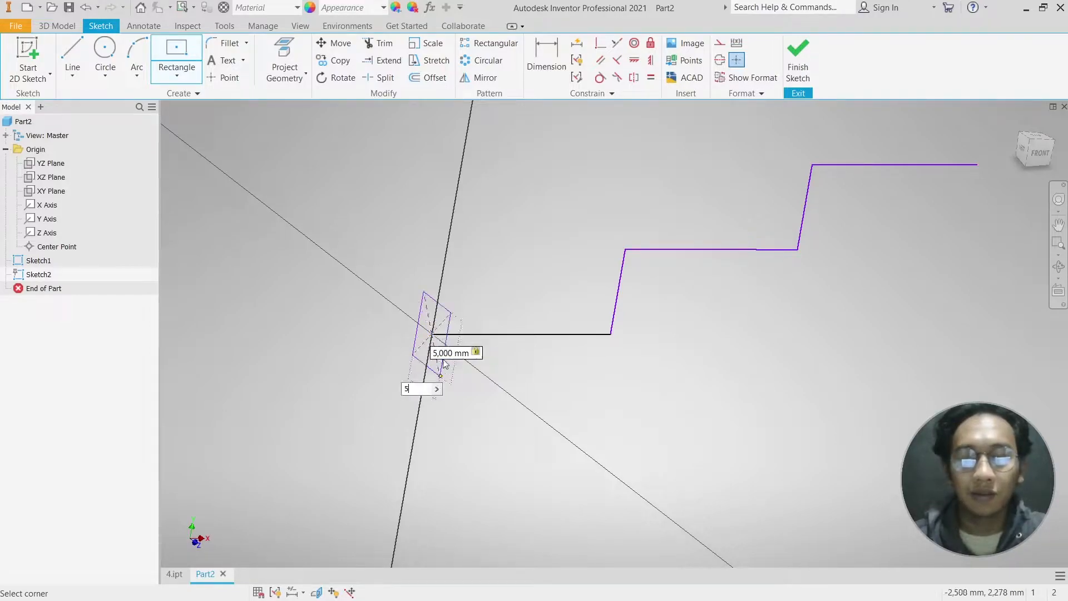
pyautogui.press('Return')
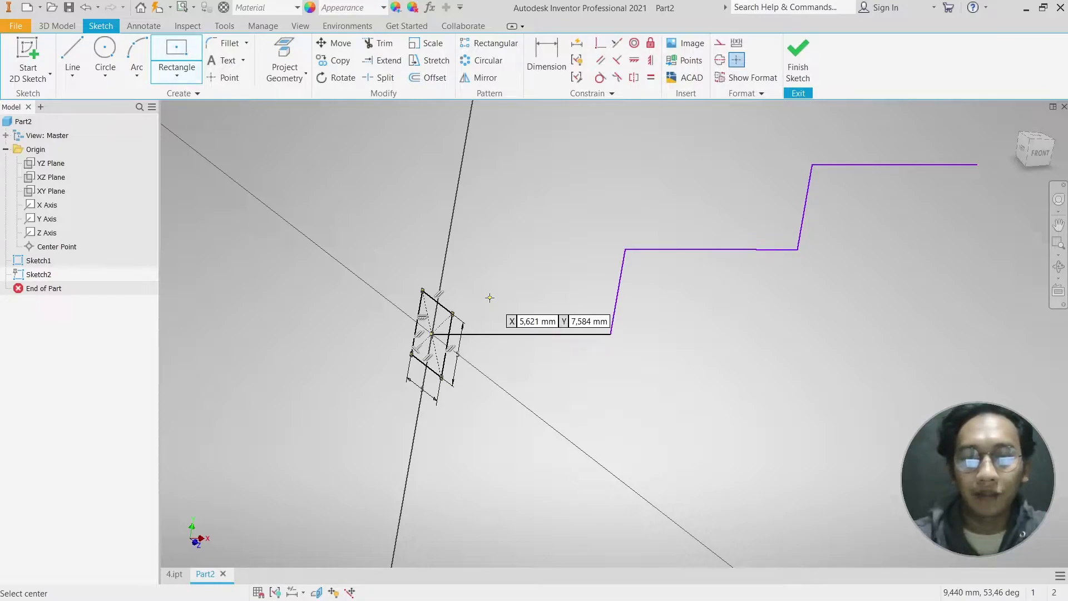
pyautogui.press('Escape')
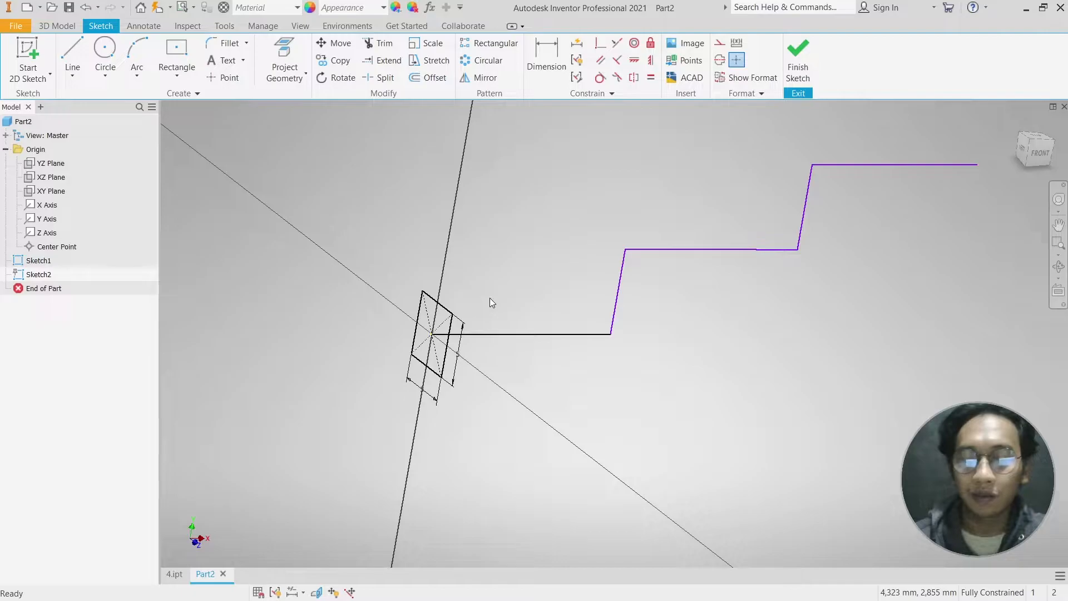
# - Sweep the square profile along the stepped line with 0 deg taper and twist
pyautogui.hotkey('shift', 's')
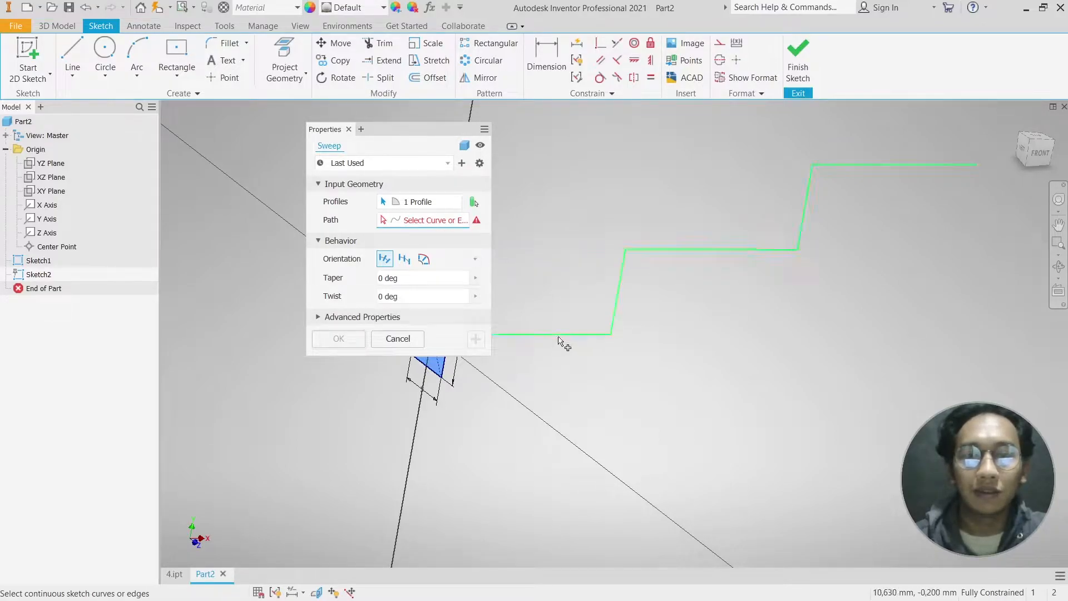
pyautogui.moveTo(588, 277); pyautogui.dragTo(651, 291, button='middle')
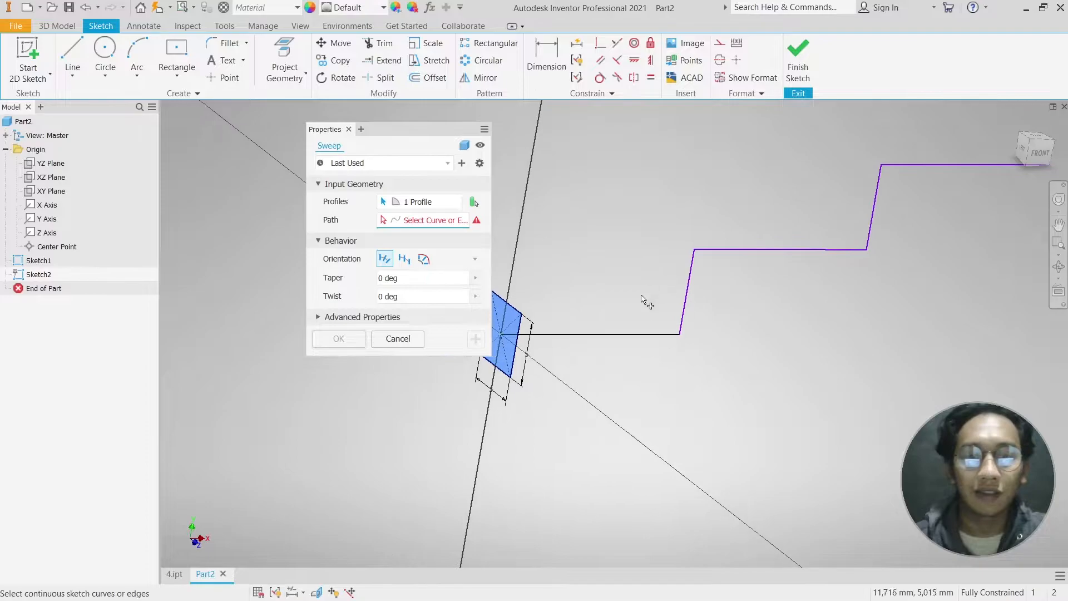
pyautogui.click(629, 336)
pyautogui.scroll(3, 627, 275)
pyautogui.moveTo(748, 279); pyautogui.dragTo(692, 321, button='middle')
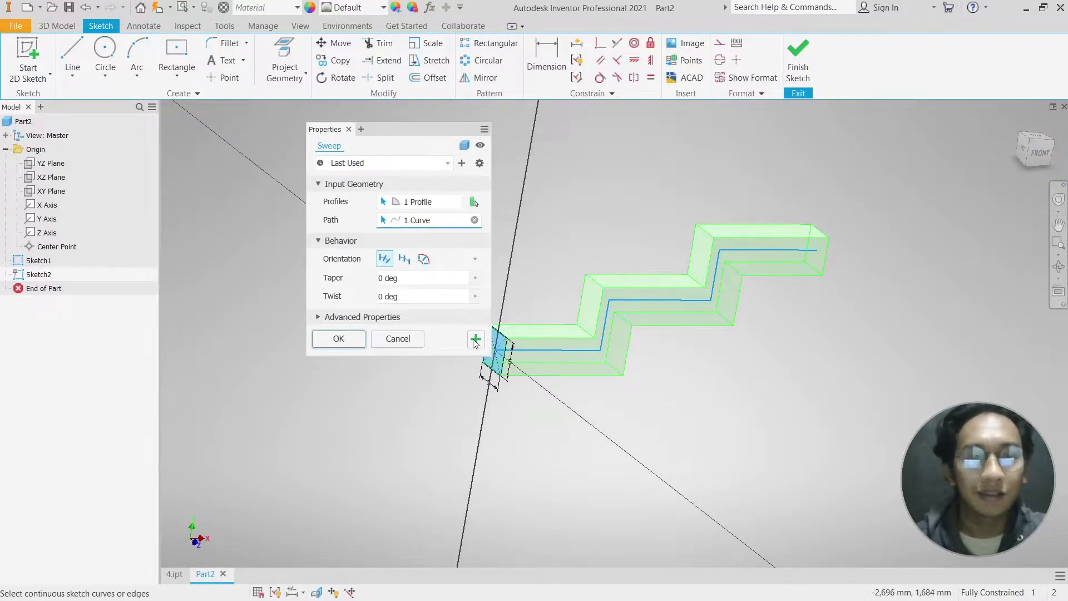
pyautogui.click(338, 339)
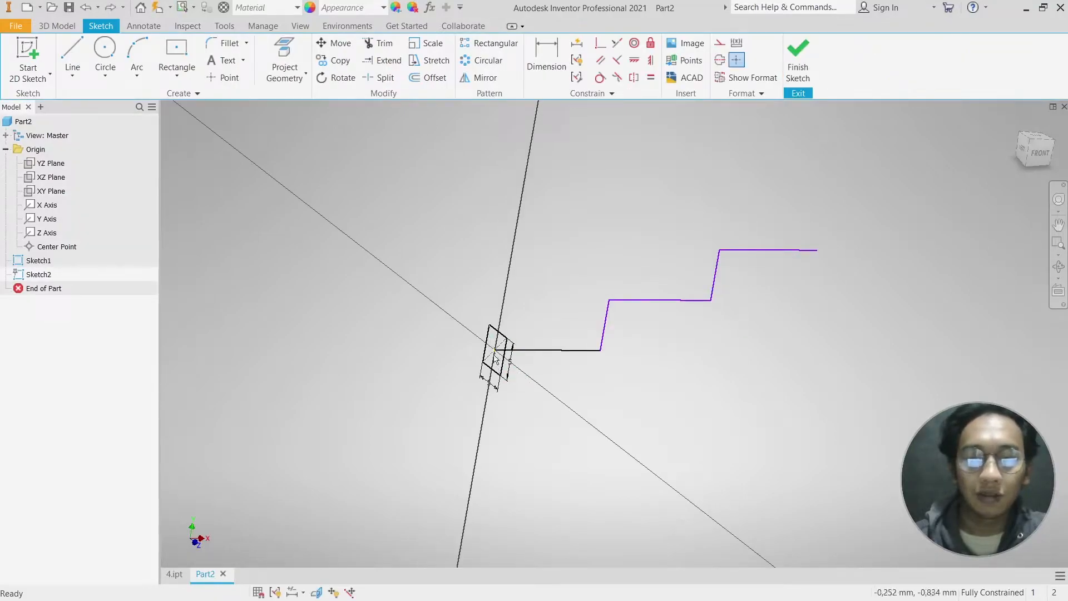
# - Delete the square profile's edges and its construction diagonals from the YZ sketch
pyautogui.scroll(3, 493, 345)
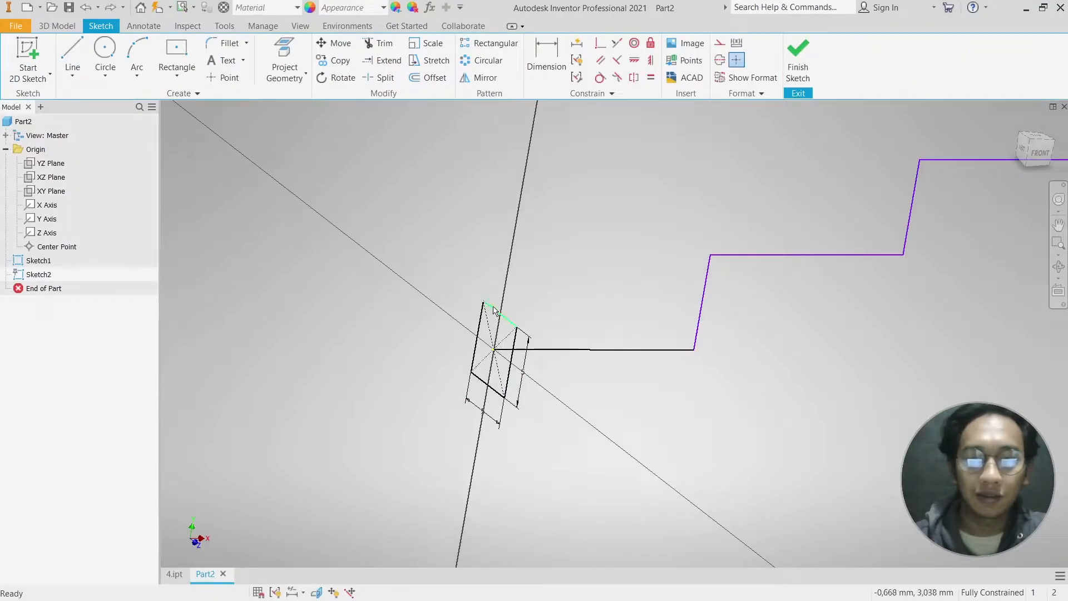
pyautogui.click(493, 313)
pyautogui.press('Delete')
pyautogui.click(479, 329)
pyautogui.press('Delete')
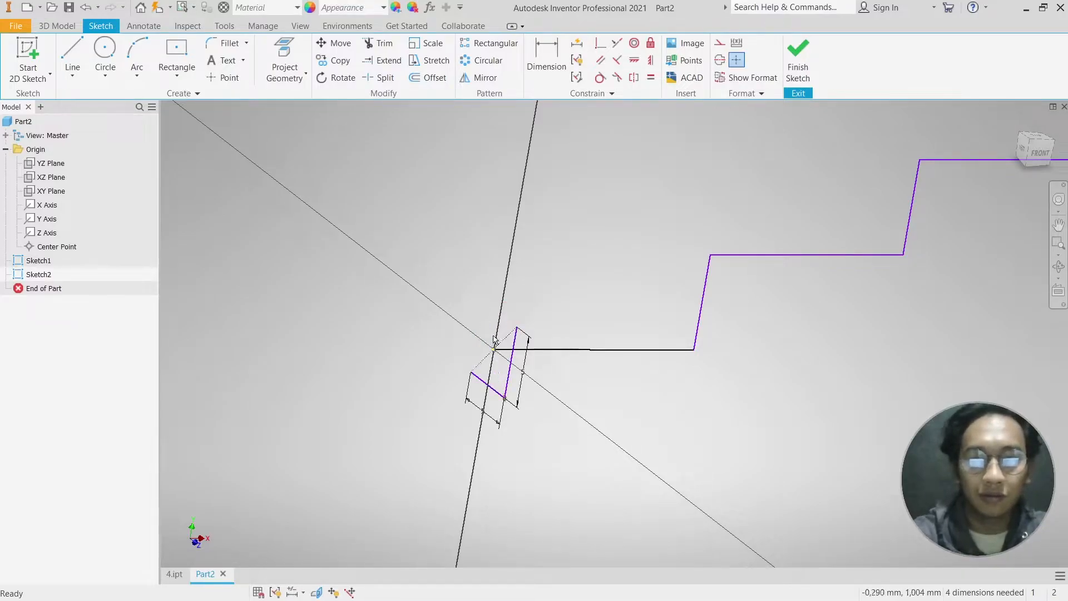
pyautogui.click(490, 337)
pyautogui.press('Delete')
pyautogui.click(485, 358)
pyautogui.press('Delete')
pyautogui.click(504, 383)
pyautogui.press('Delete')
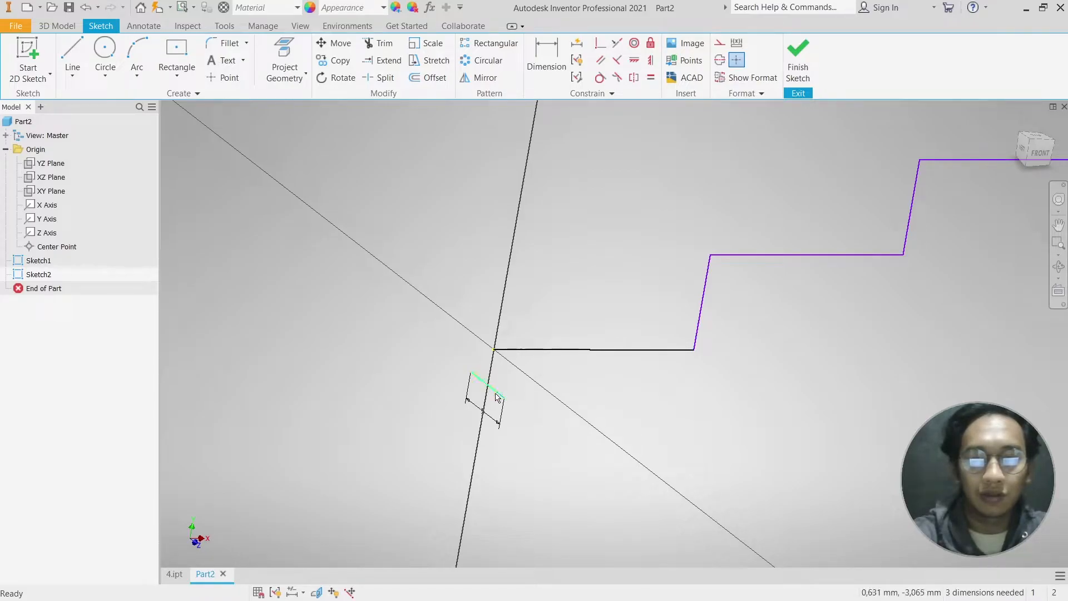
pyautogui.click(497, 396)
pyautogui.press('Delete')
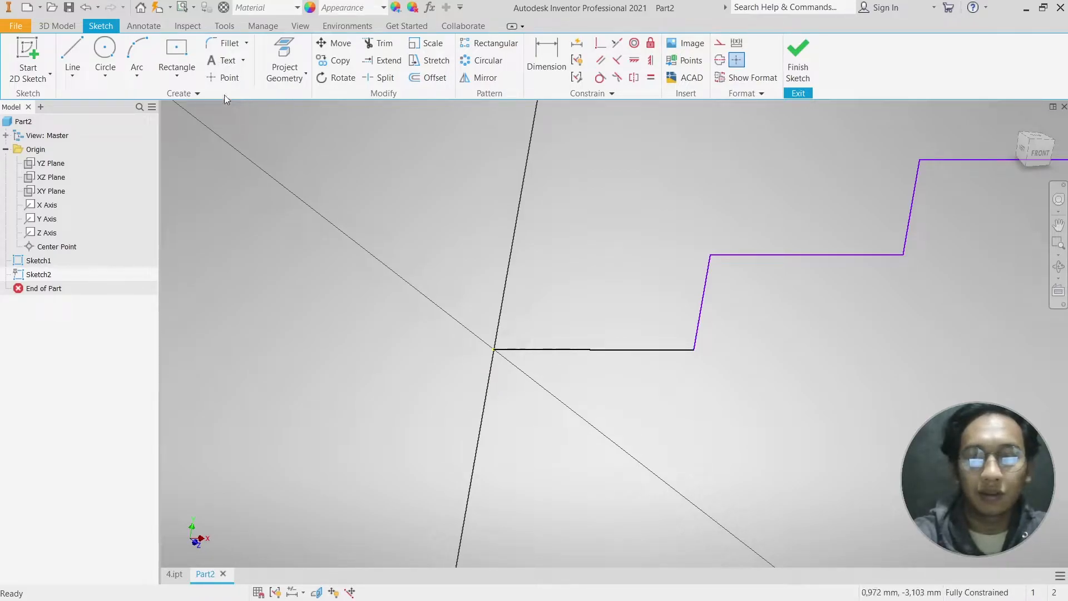
# - Draw a circle 2 mm in diameter centred on the origin, at the start of the path
pyautogui.click(104, 51)
pyautogui.click(493, 349)
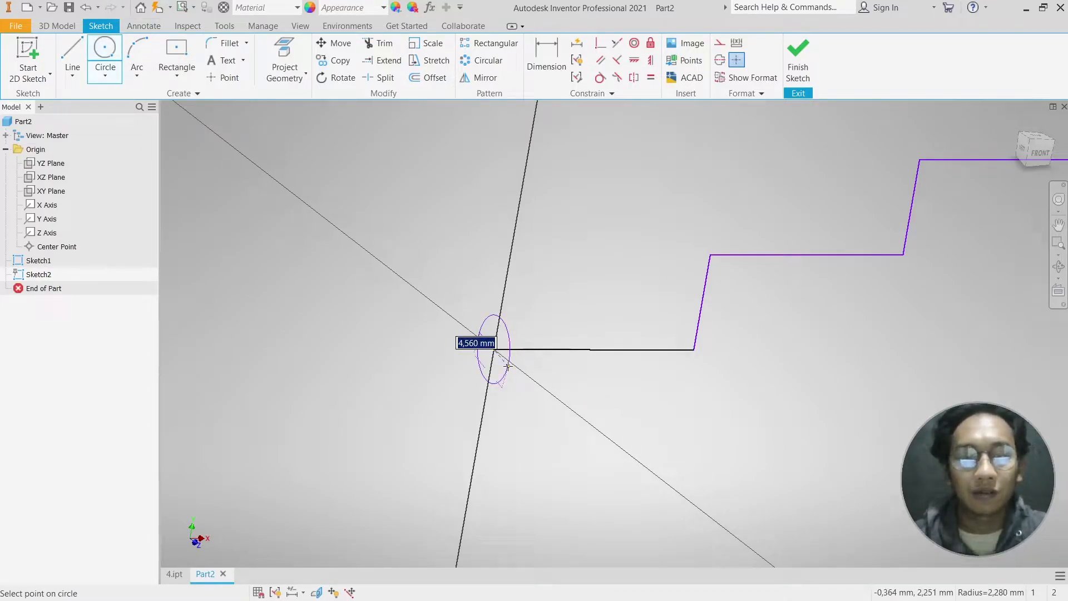
pyautogui.write('2')
pyautogui.press('Return')
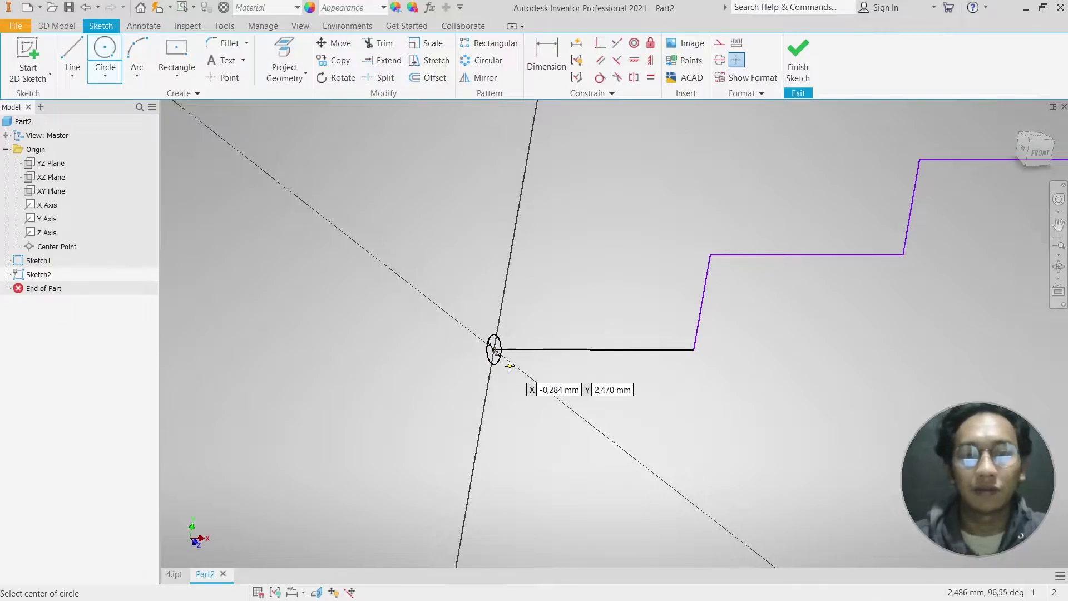
pyautogui.press('Escape')
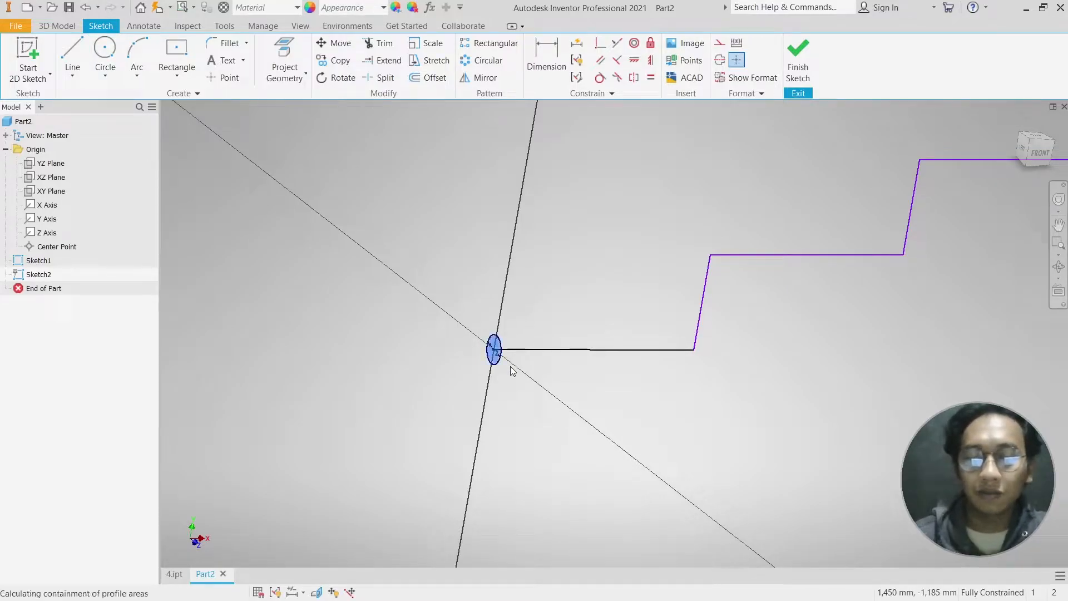
# - Sweep the circle along the stepped line with 0 deg taper and twist, and inspect the resulting bar
pyautogui.hotkey('shift', 's')
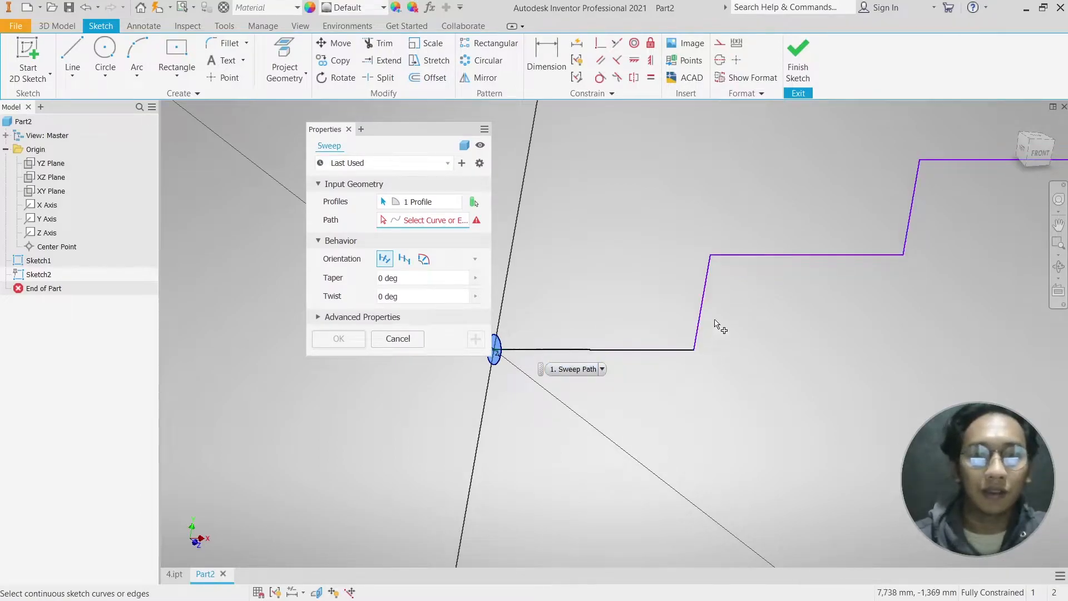
pyautogui.click(678, 352)
pyautogui.scroll(-5, 679, 352)
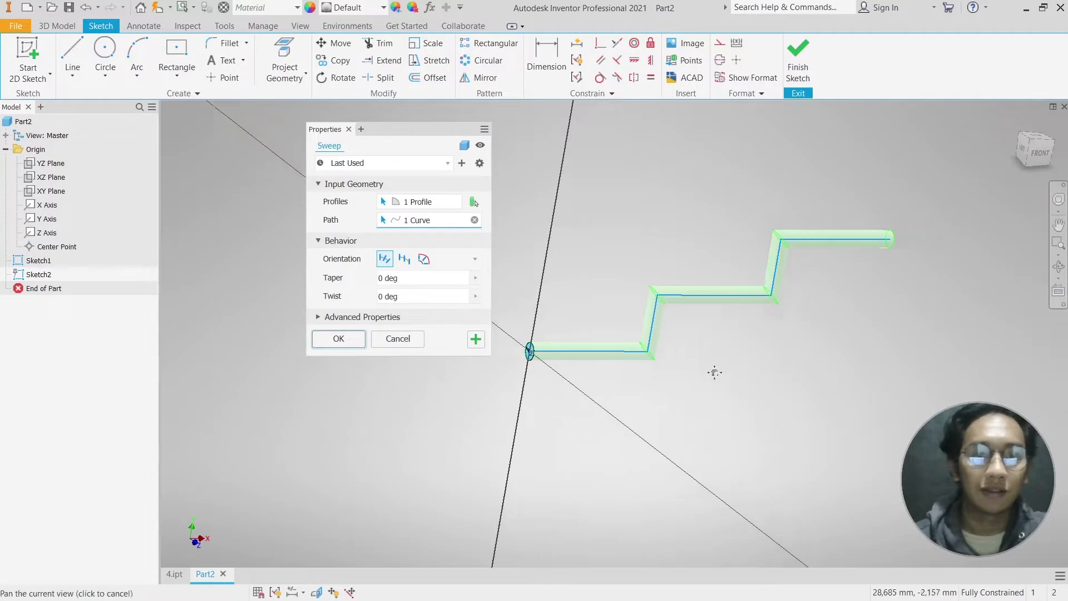
pyautogui.click(336, 339)
pyautogui.keyDown('shift'); pyautogui.moveTo(514, 294); pyautogui.dragTo(493, 285, button='middle'); pyautogui.keyUp('shift')
pyautogui.moveTo(606, 276); pyautogui.dragTo(477, 341, button='middle')
pyautogui.moveTo(545, 324)
pyautogui.mouseDown(button='middle')
pyautogui.moveTo(539, 354)
pyautogui.moveTo(533, 337)
pyautogui.moveTo(556, 341)
pyautogui.mouseUp(button='middle')
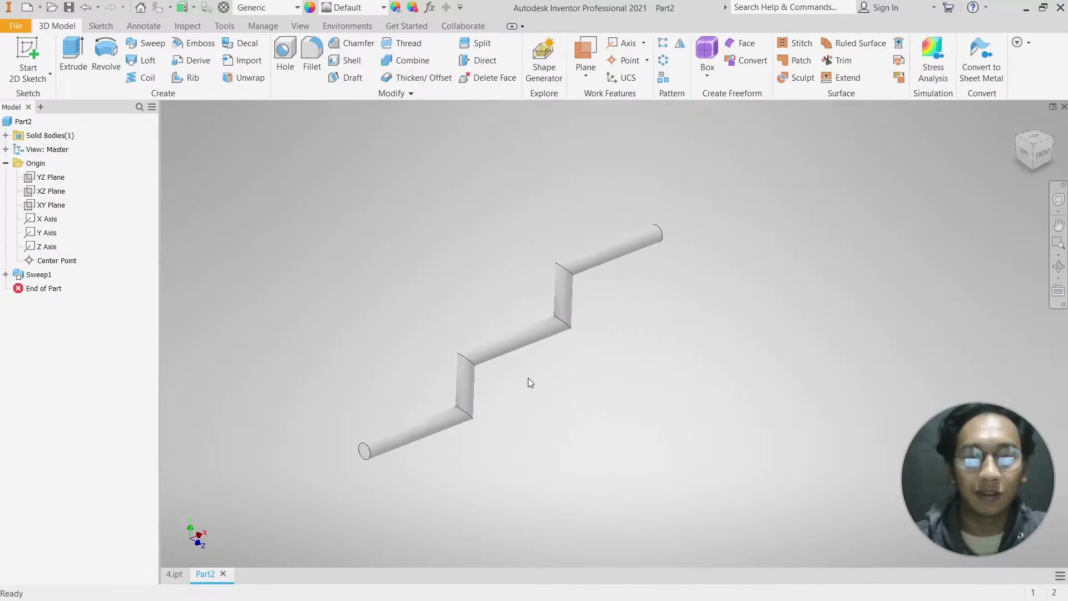
# - Examine the round stepped bar and compare it with the curved rectangular sweep sample in 4.ipt, returning to Part2
pyautogui.scroll(-5, 324, 462)
pyautogui.scroll(5, 324, 461)
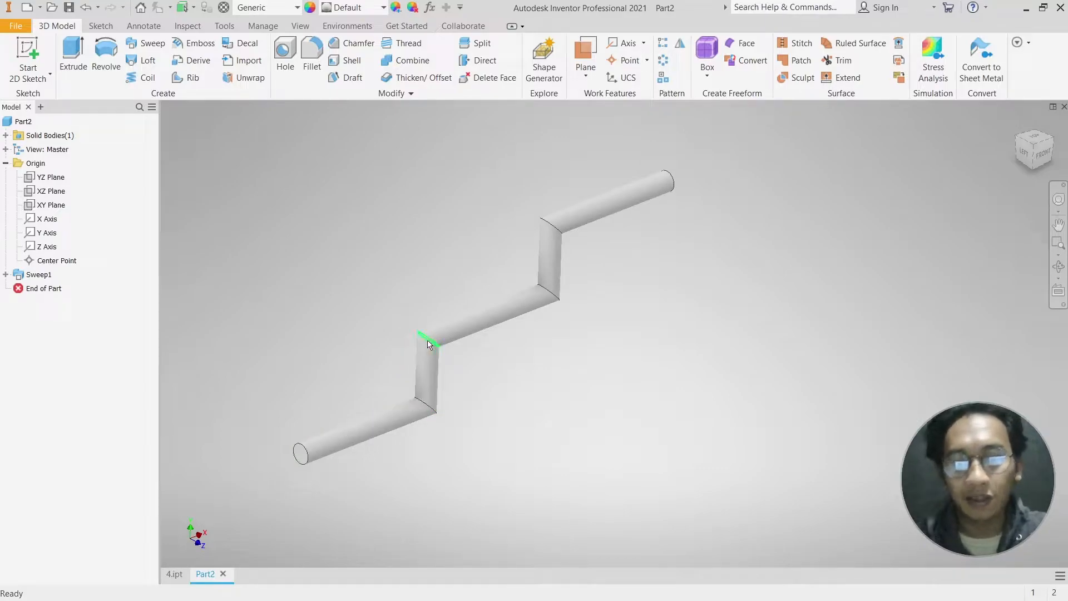
pyautogui.moveTo(460, 319); pyautogui.dragTo(506, 322, button='middle')
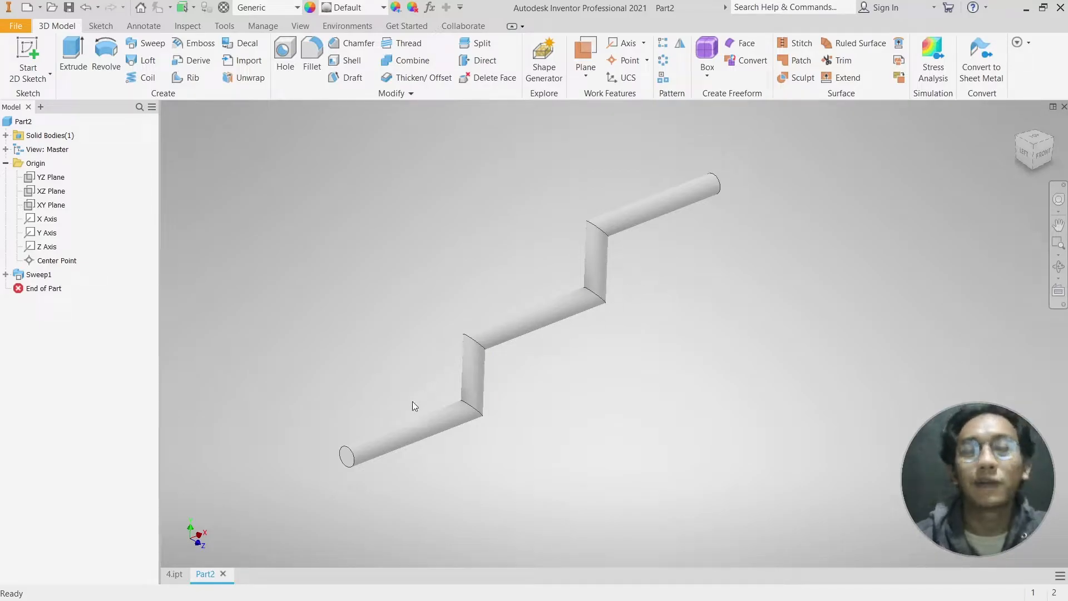
pyautogui.click(175, 574)
pyautogui.scroll(3, 599, 309)
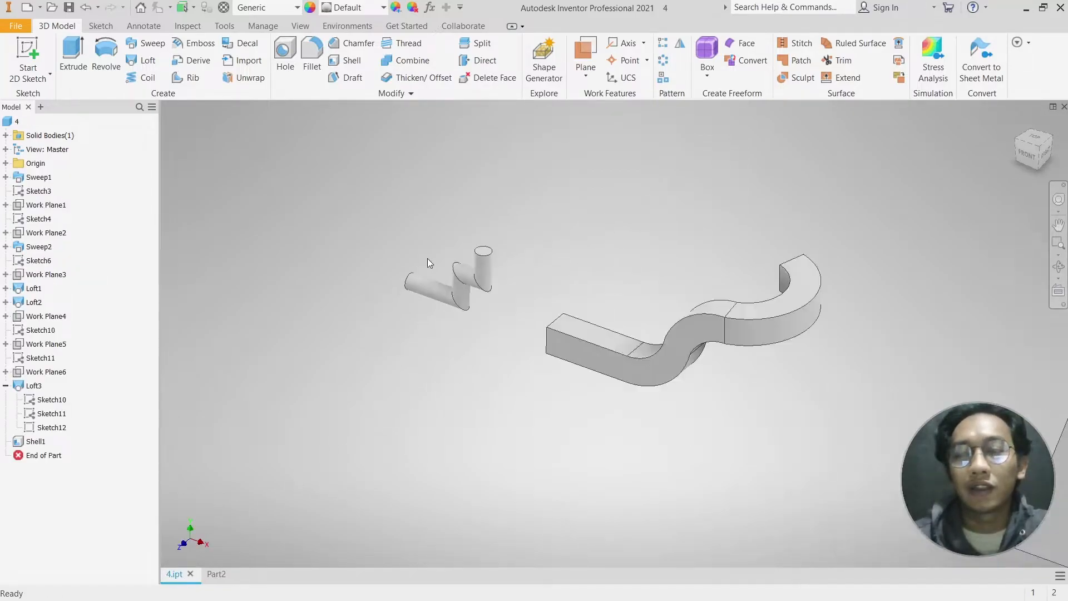
pyautogui.moveTo(600, 309); pyautogui.dragTo(560, 322, button='middle')
pyautogui.scroll(-3, 462, 312)
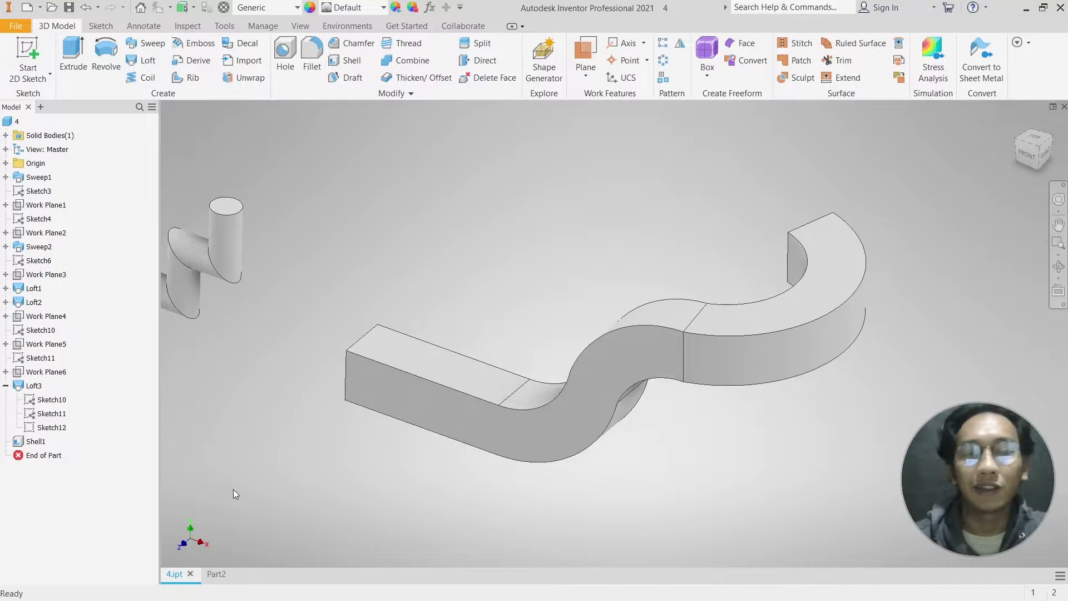
pyautogui.click(216, 573)
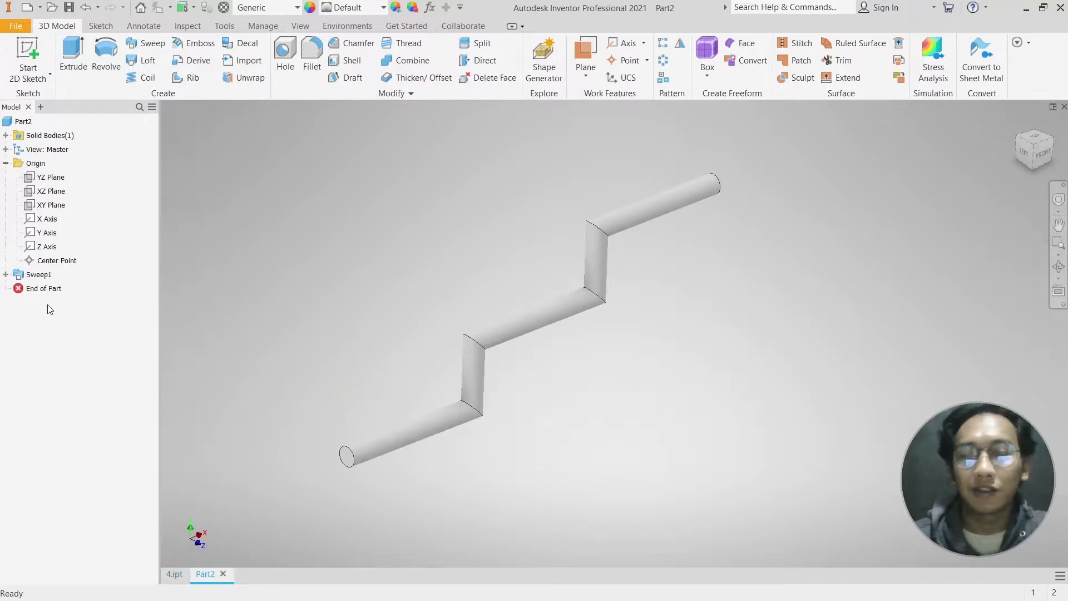
# - Delete the circular sweep feature together with its consumed path and profile sketches
pyautogui.rightClick(44, 277)
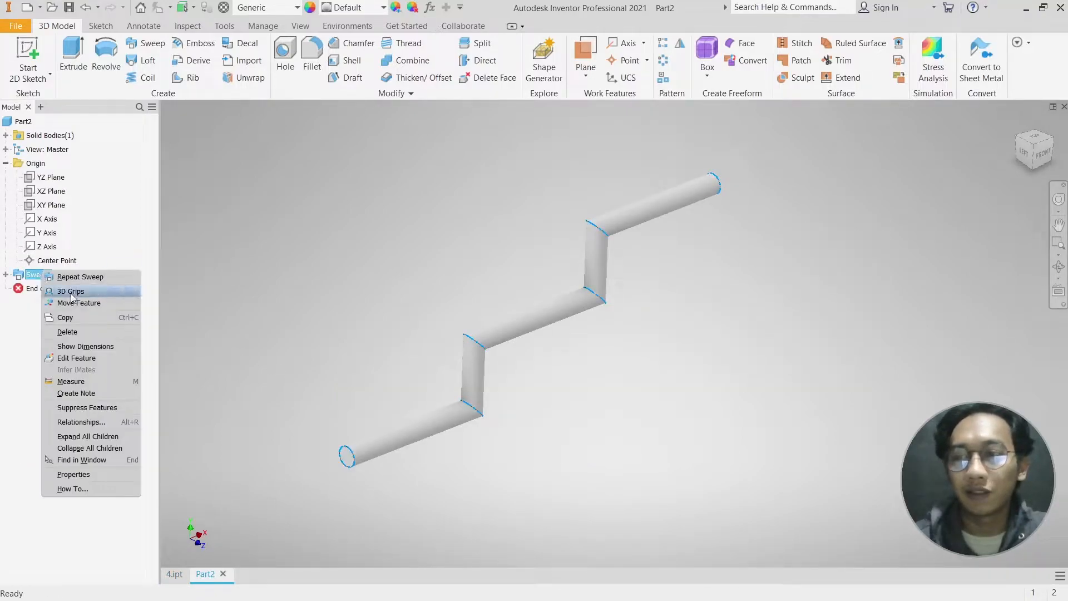
pyautogui.click(80, 340)
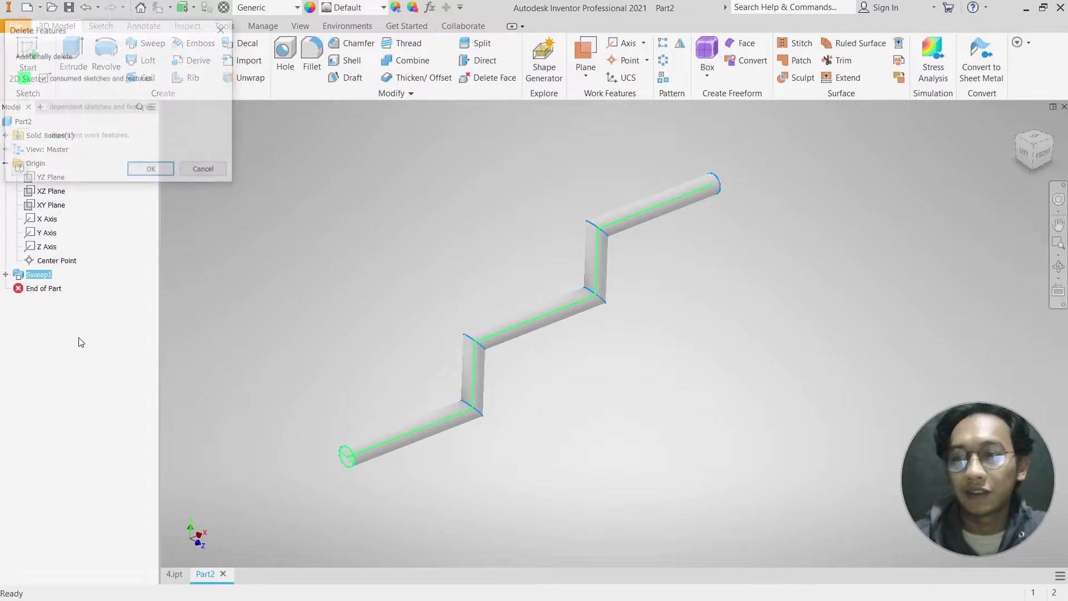
pyautogui.click(150, 169)
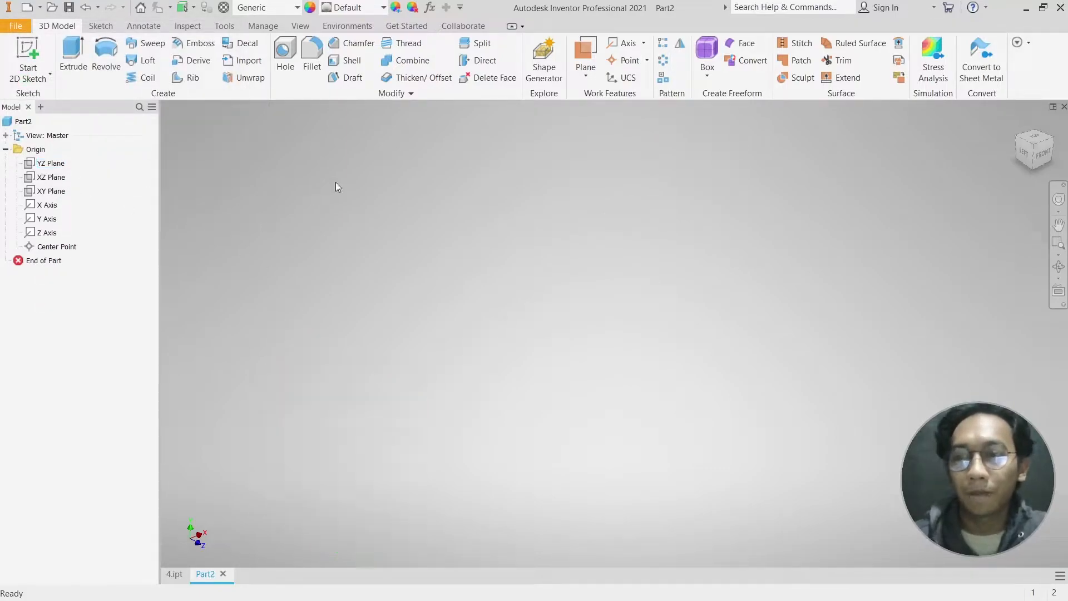
# - Sketch on the XY plane a horizontal line about 22 mm long from the origin and a vertical line about 13 mm up from its end
pyautogui.click(51, 191)
pyautogui.click(621, 277)
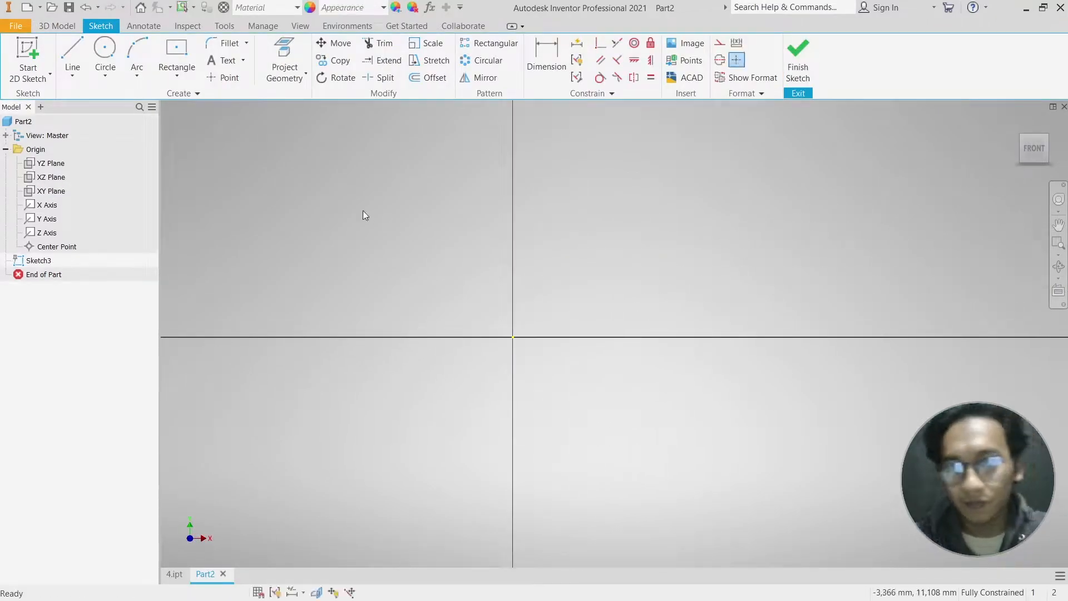
pyautogui.click(72, 56)
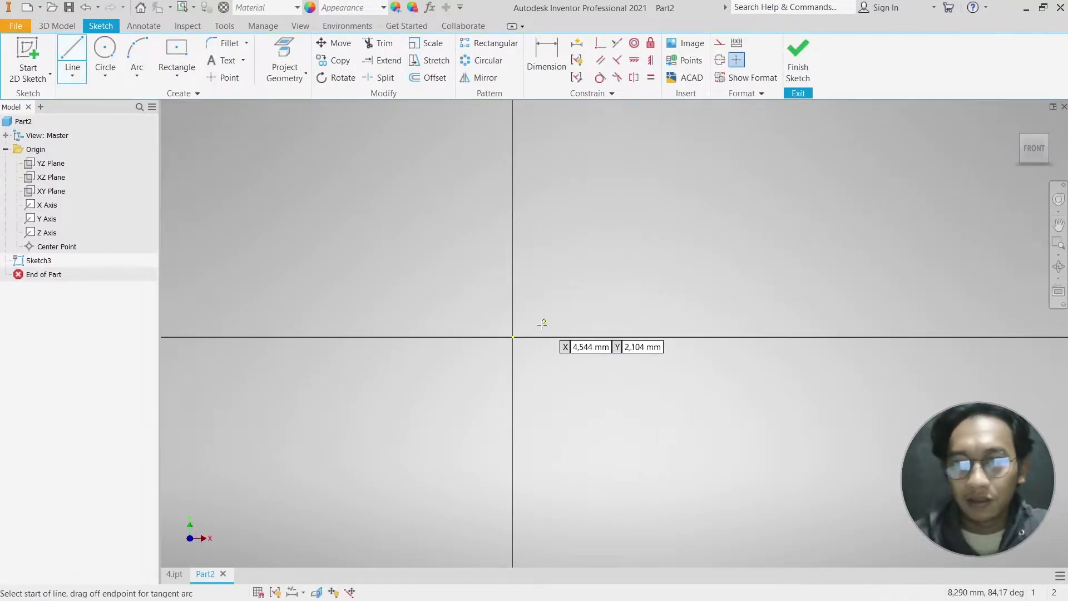
pyautogui.click(514, 338)
pyautogui.click(658, 337)
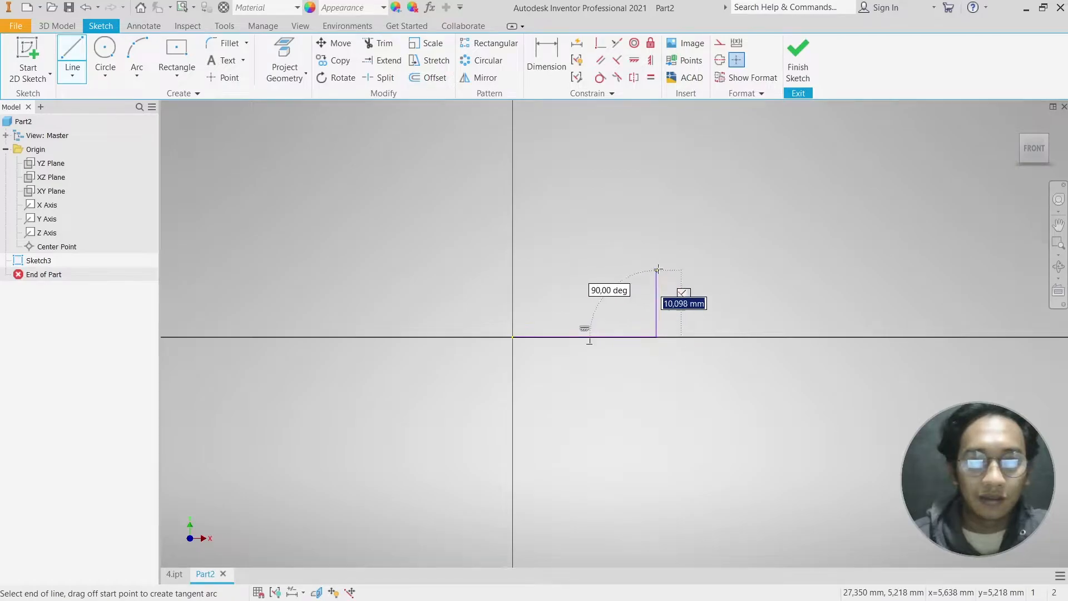
pyautogui.press('Escape')
# - After checking the sample in 4.ipt, add a horizontal line about 18 mm long from the vertical line's upper end and finish the sketch
pyautogui.click(176, 574)
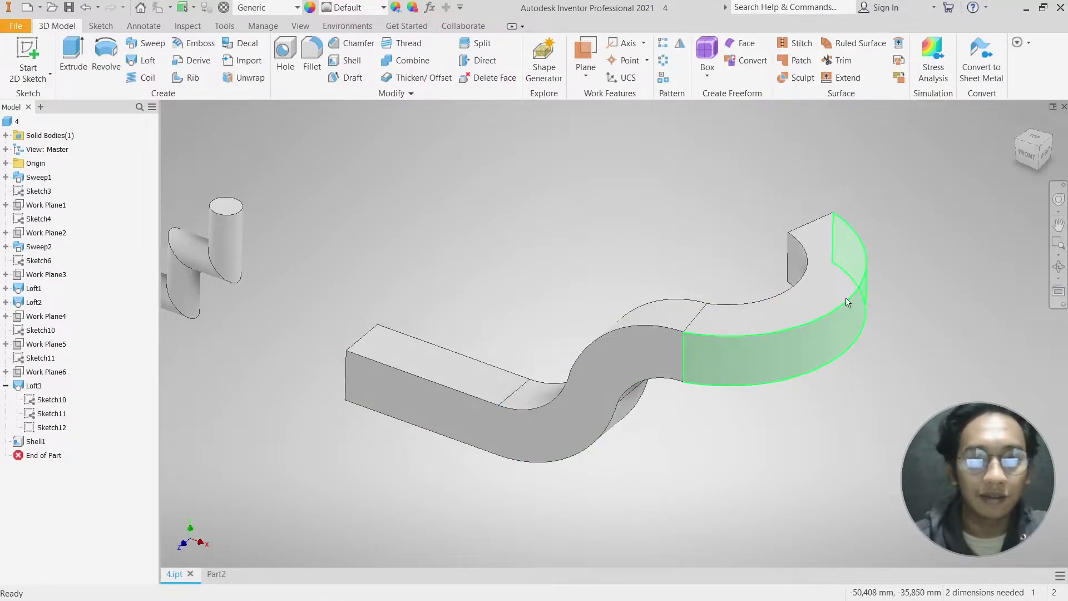
pyautogui.click(217, 573)
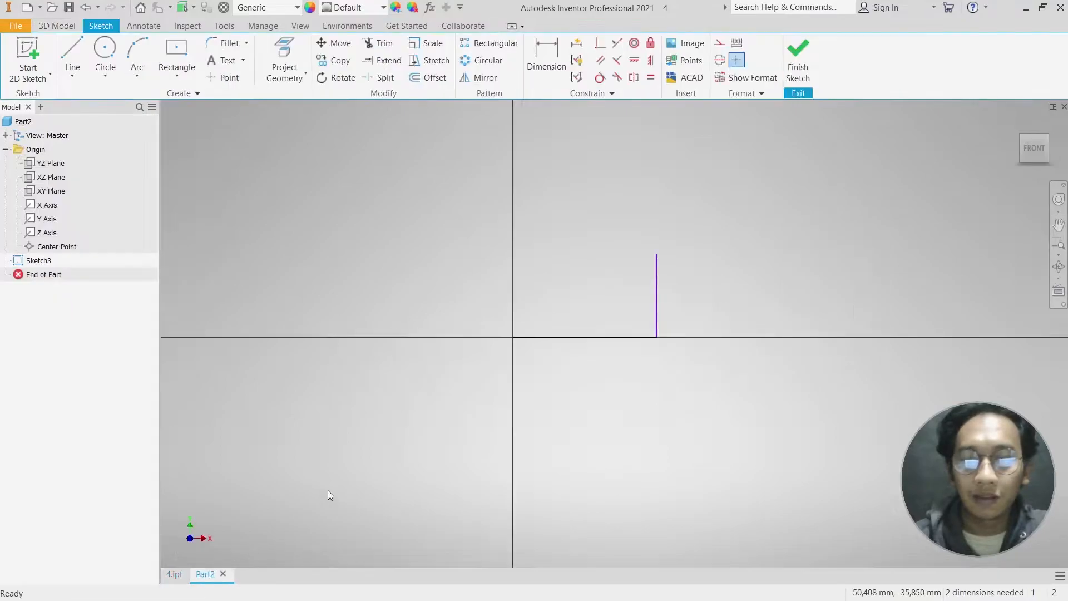
pyautogui.press('l')
pyautogui.click(657, 254)
pyautogui.click(774, 255)
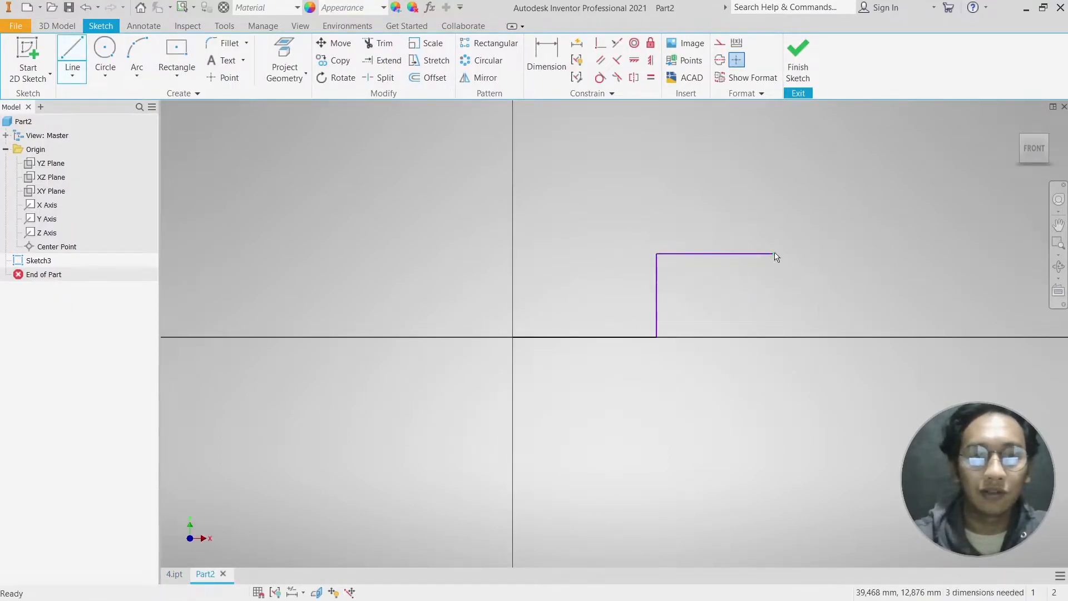
pyautogui.click(796, 66)
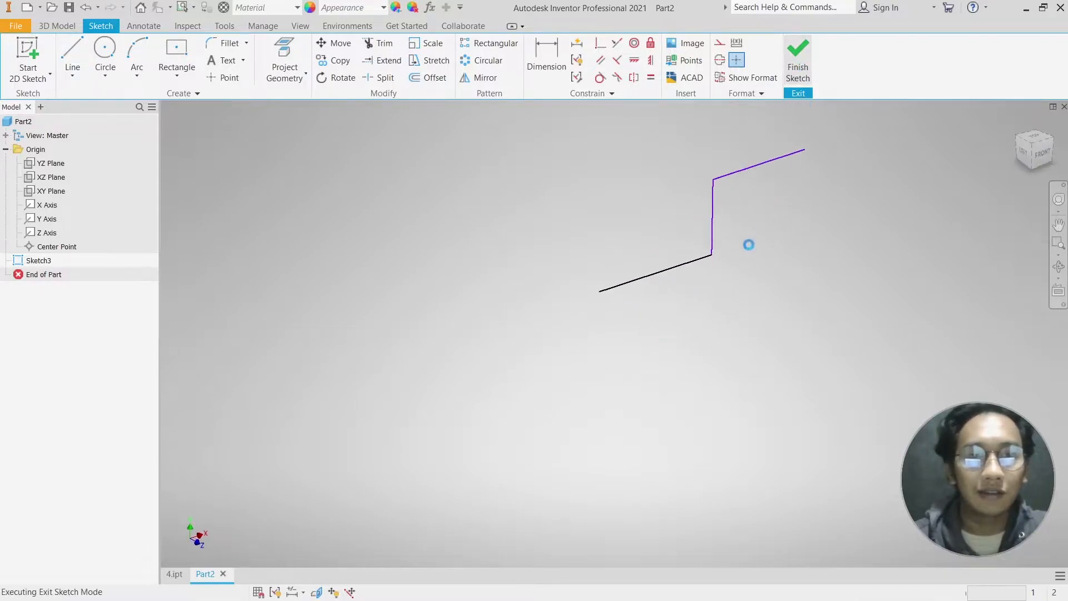
pyautogui.moveTo(767, 249); pyautogui.dragTo(638, 369, button='middle')
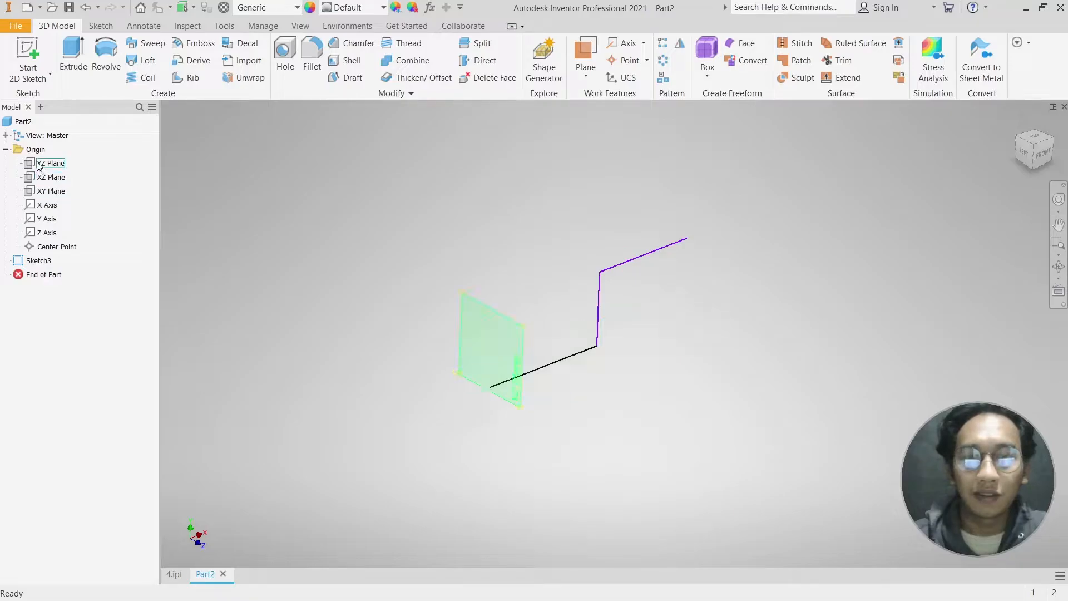
# - Create a work plane parallel to the YZ plane through the free end of the upper horizontal line
pyautogui.click(590, 52)
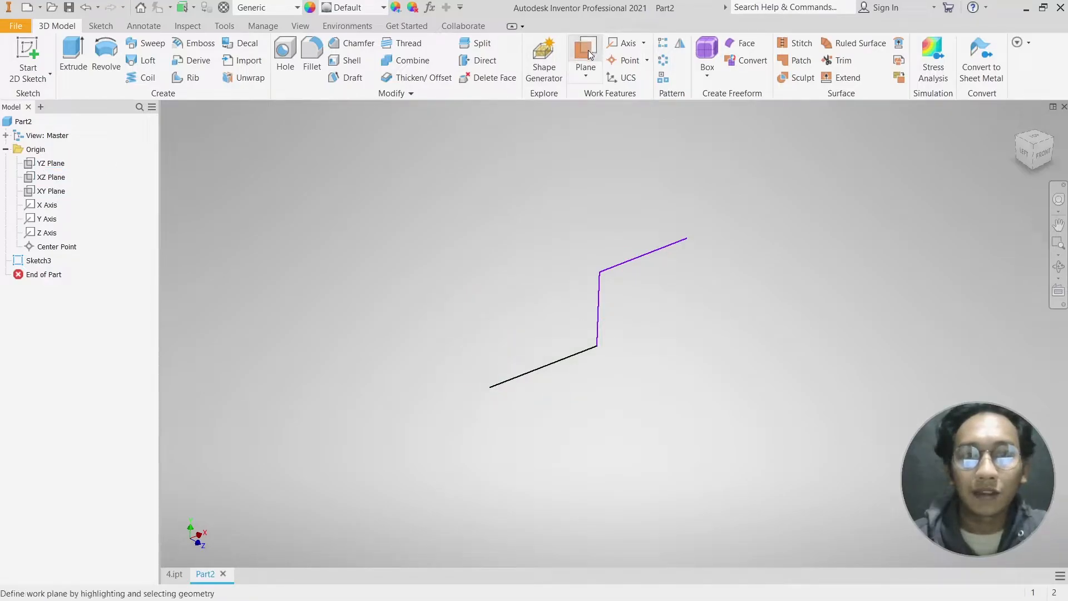
pyautogui.click(56, 163)
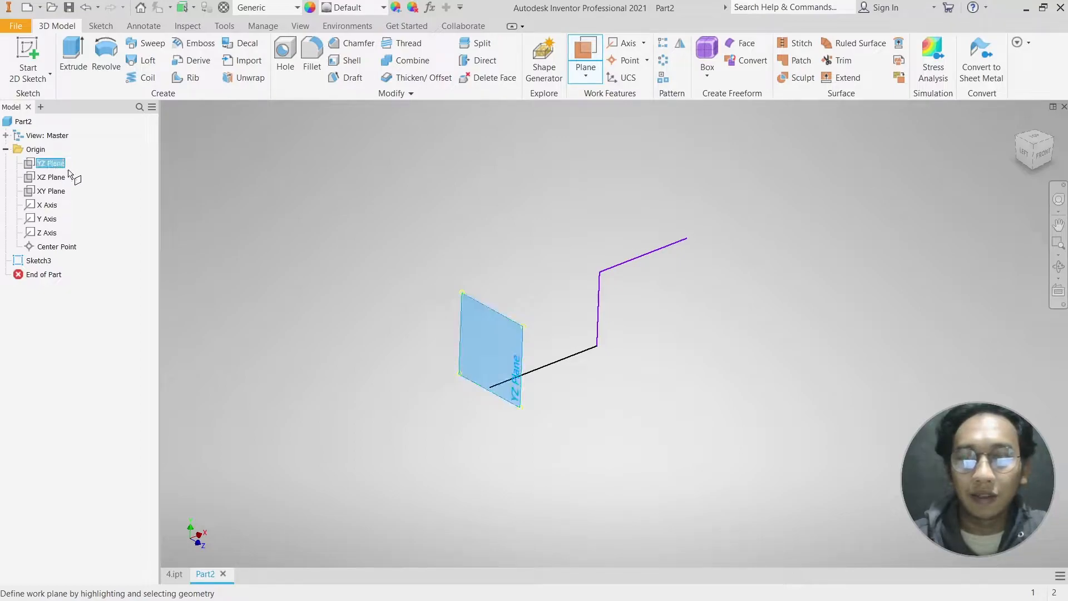
pyautogui.scroll(3, 689, 239)
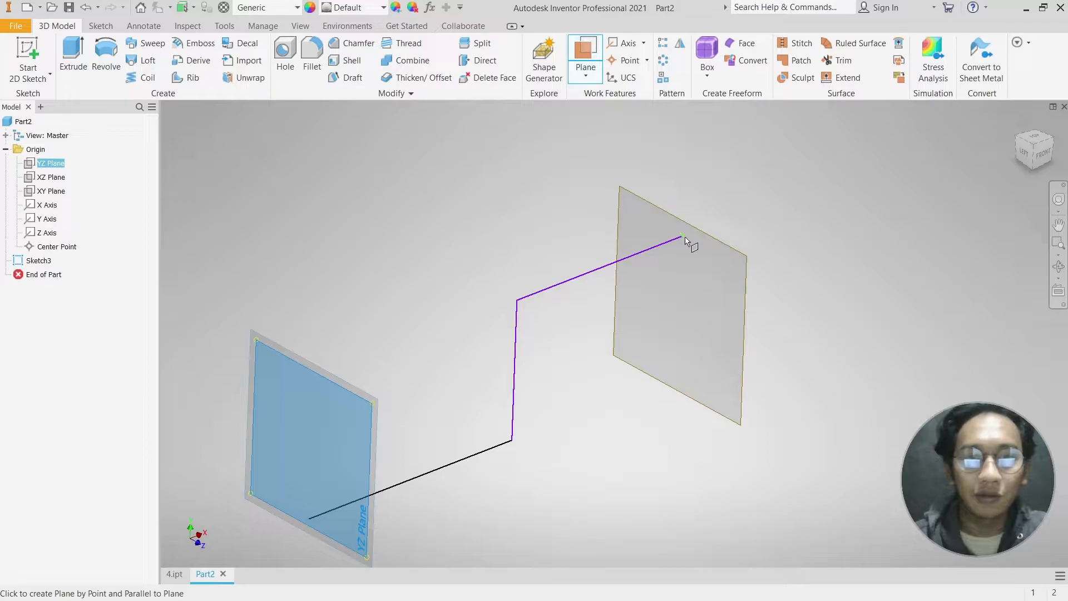
pyautogui.click(689, 239)
# - Start a sketch on the new work plane and orient the model so the path's end point is accessible
pyautogui.scroll(-3, 766, 272)
pyautogui.keyDown('shift'); pyautogui.moveTo(766, 272); pyautogui.dragTo(675, 298, button='middle'); pyautogui.keyUp('shift')
pyautogui.scroll(2, 667, 290)
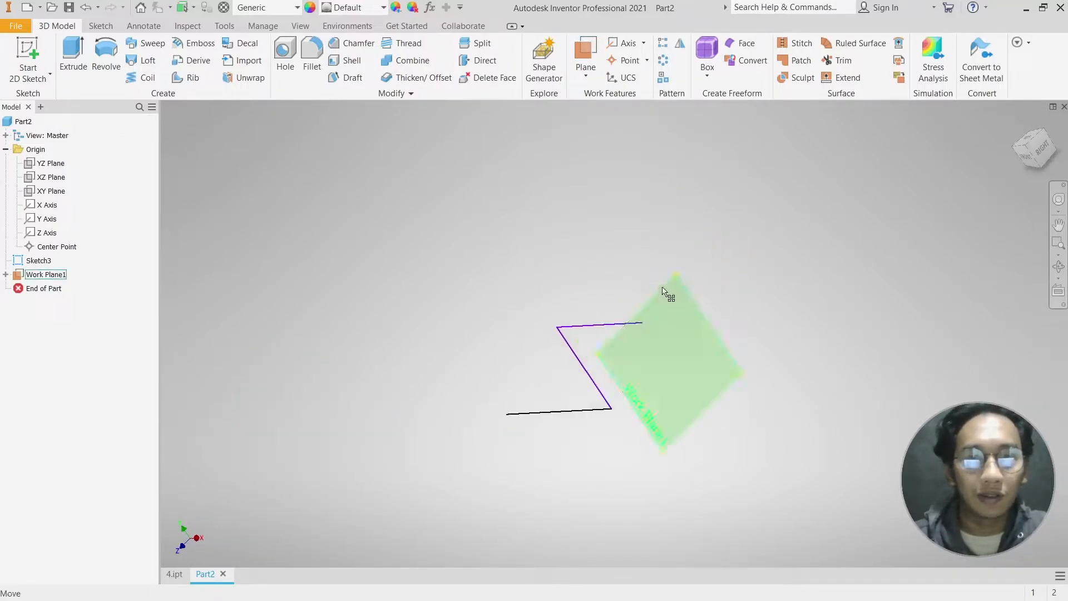
pyautogui.click(675, 282)
pyautogui.click(678, 280)
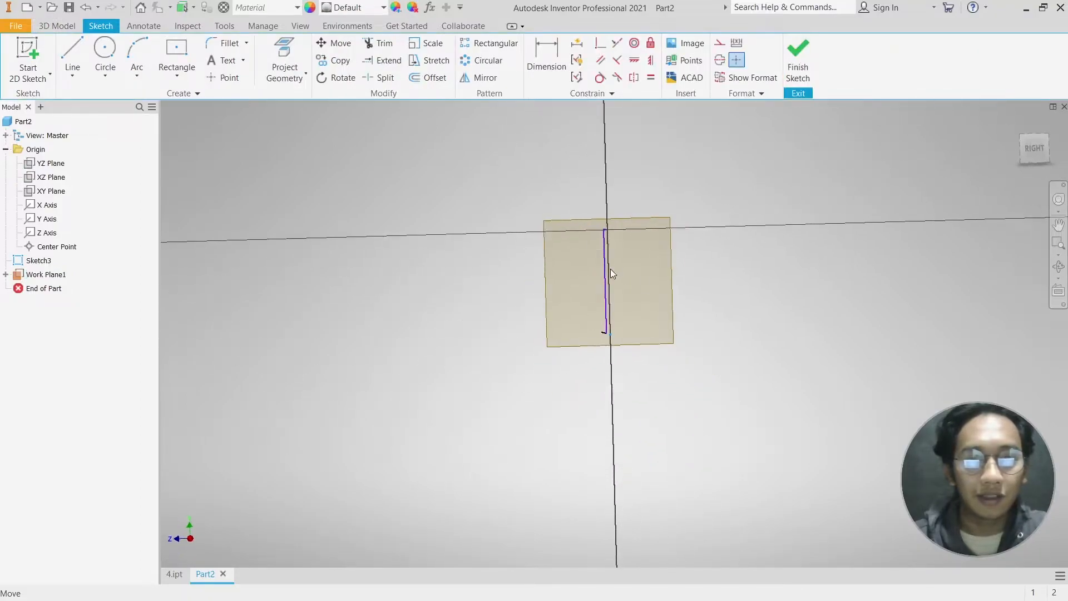
pyautogui.scroll(3, 604, 269)
pyautogui.scroll(-3, 603, 269)
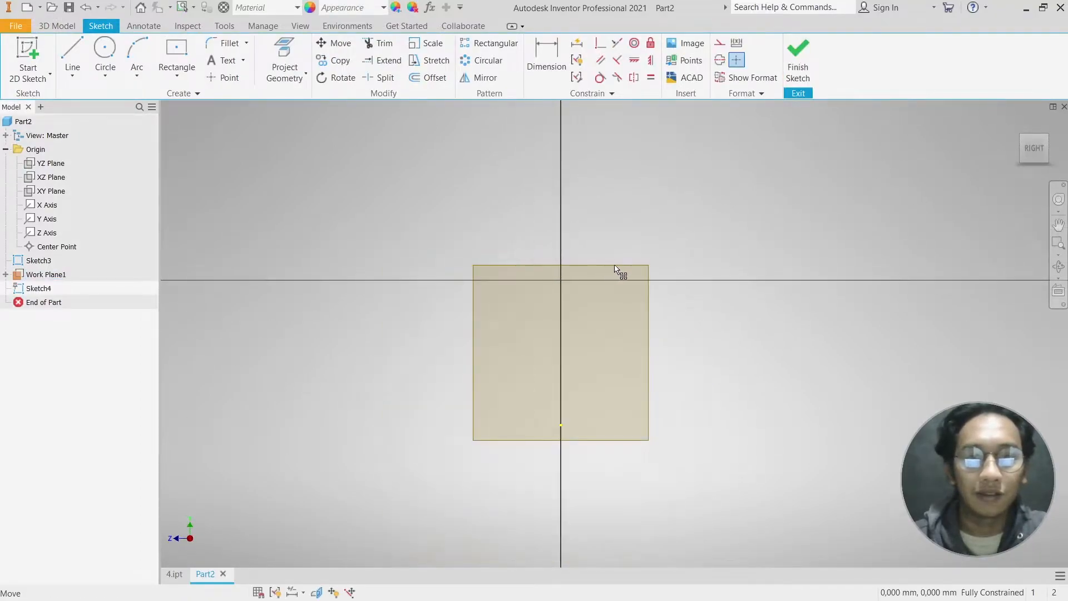
pyautogui.moveTo(486, 227)
pyautogui.keyDown('shift'); pyautogui.mouseDown(button='middle')
pyautogui.moveTo(549, 239)
pyautogui.moveTo(533, 246)
pyautogui.mouseUp(button='middle'); pyautogui.keyUp('shift')
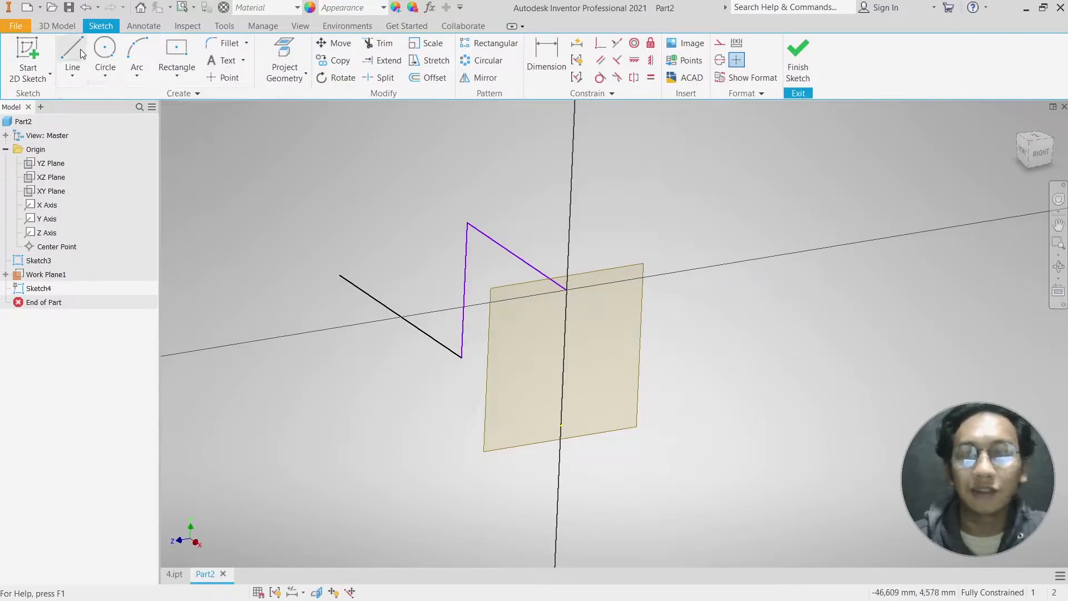
pyautogui.click(136, 56)
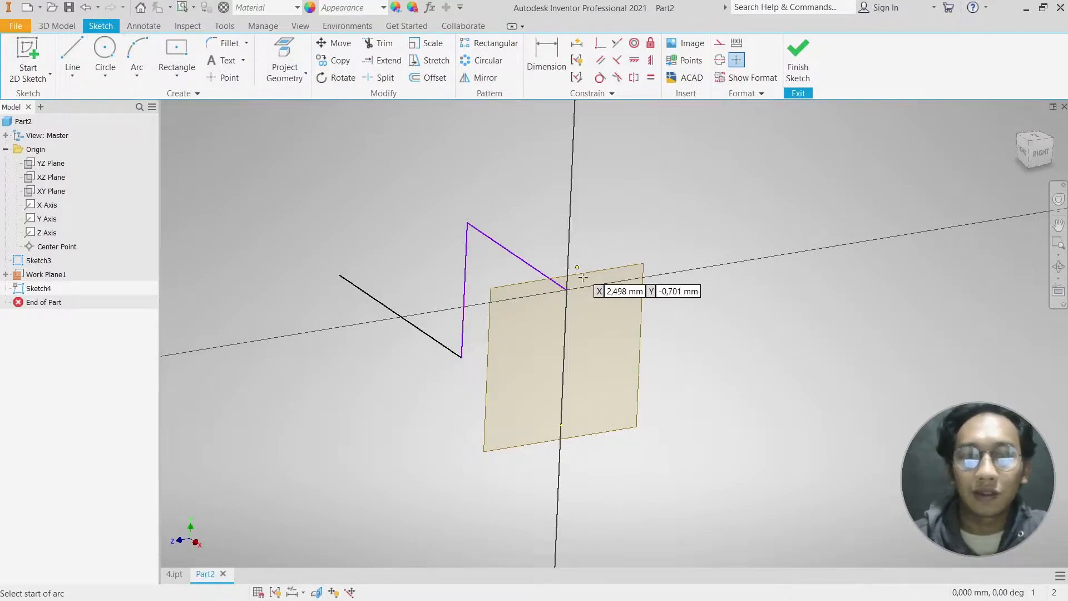
pyautogui.click(566, 289)
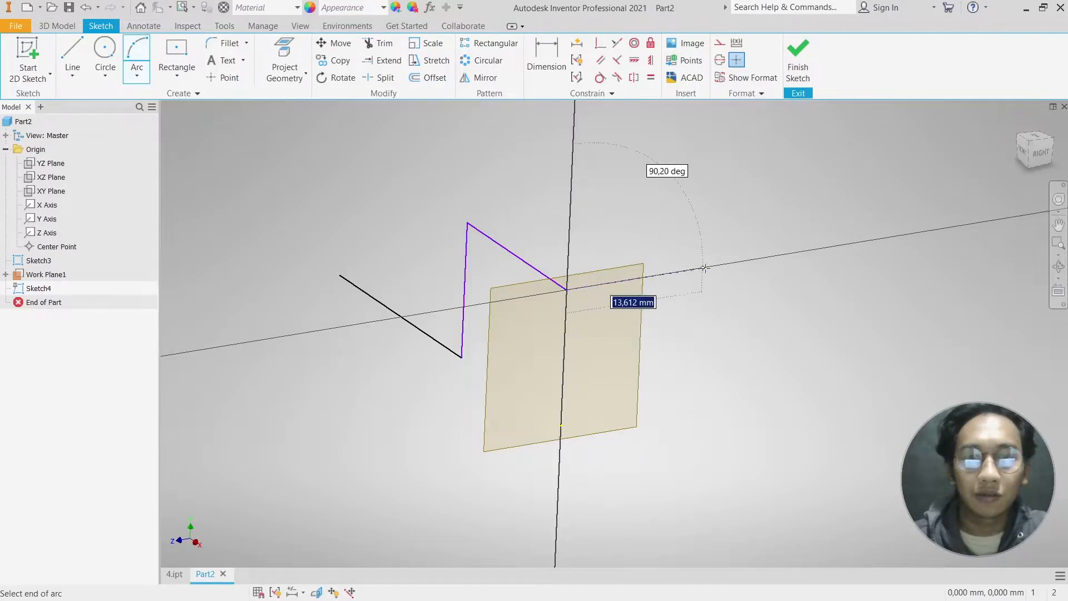
pyautogui.click(674, 274)
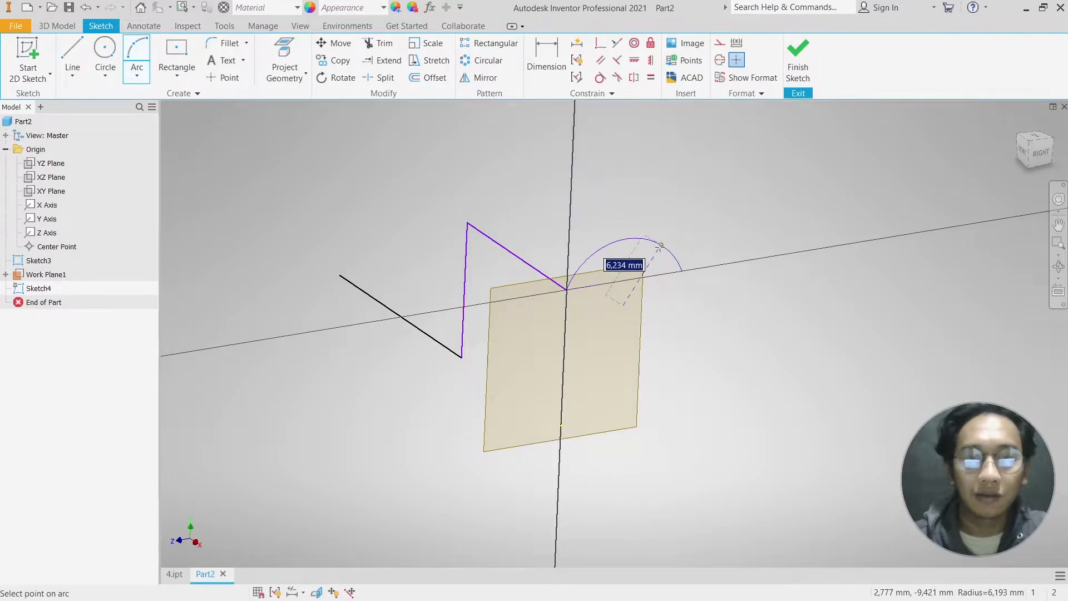
pyautogui.press('Escape')
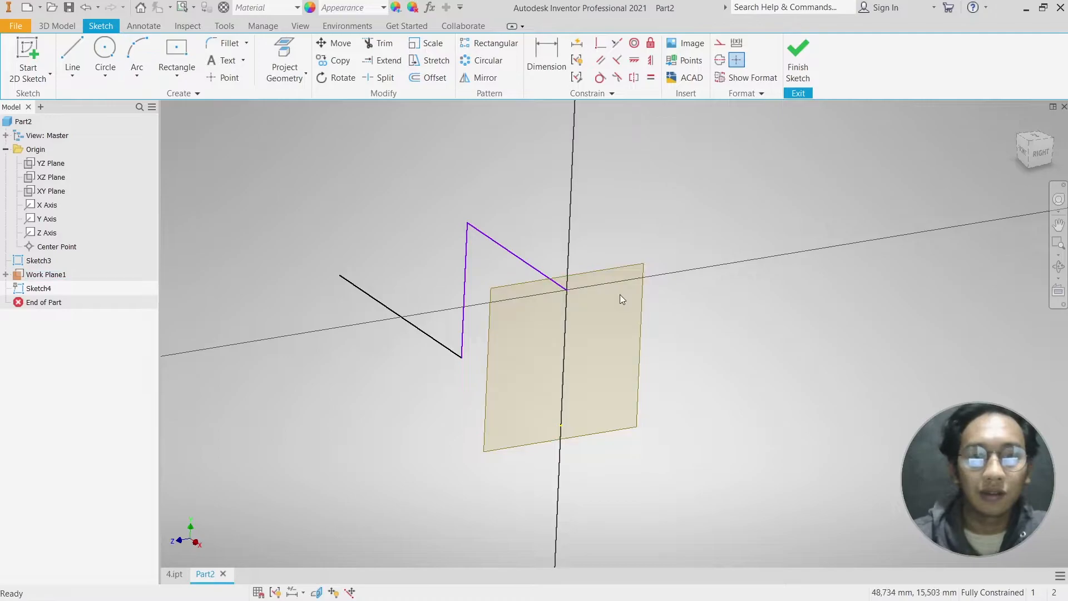
# - Draw a line about 14 mm long from the path's end along the sketch's horizontal axis, and finish the sketch
pyautogui.press('l')
pyautogui.click(566, 290)
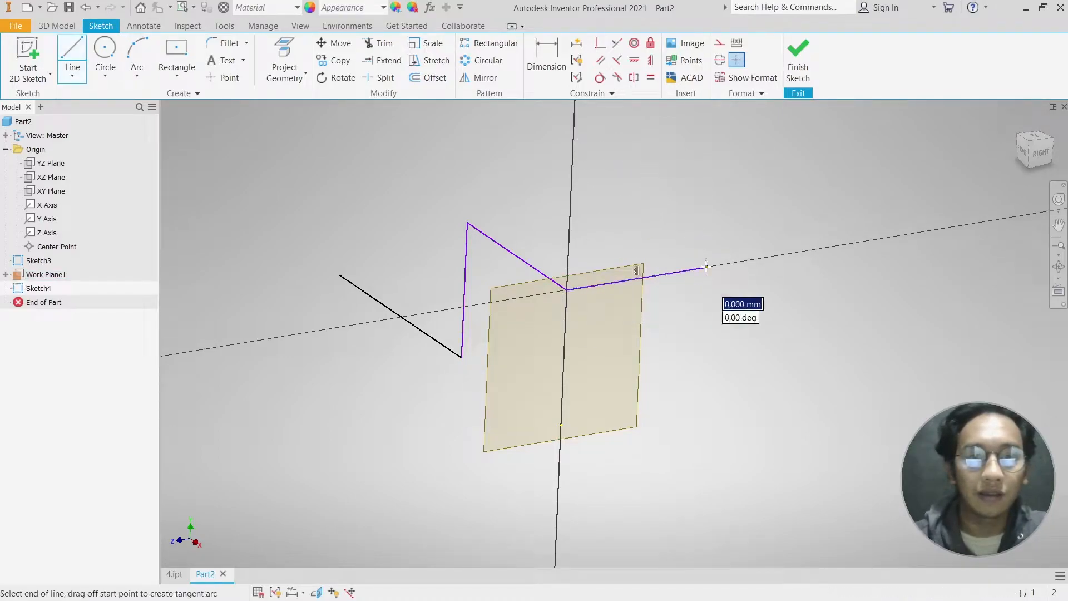
pyautogui.press('Escape')
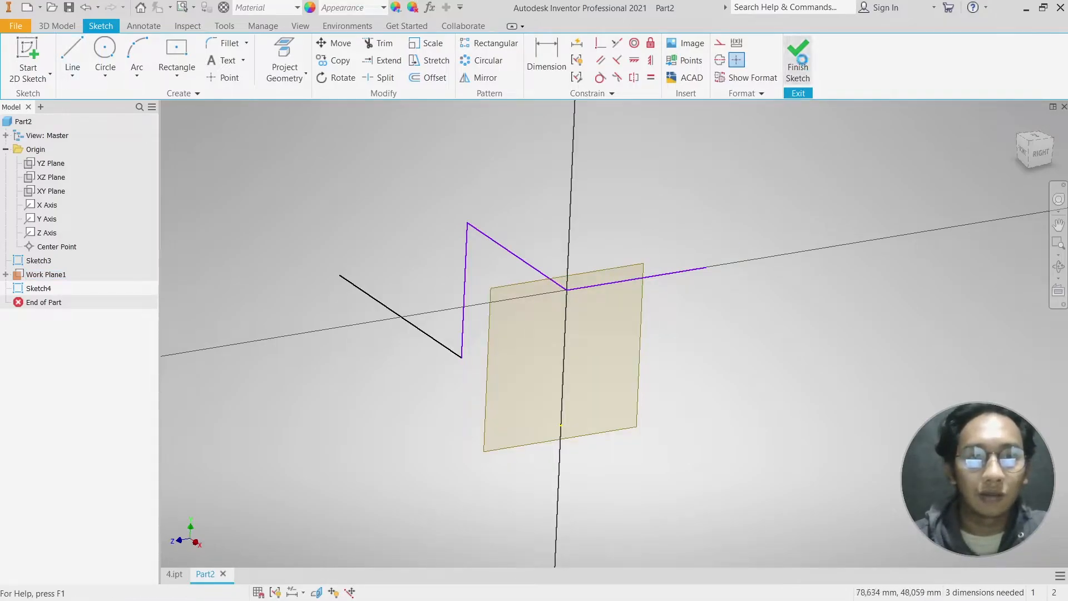
pyautogui.click(799, 61)
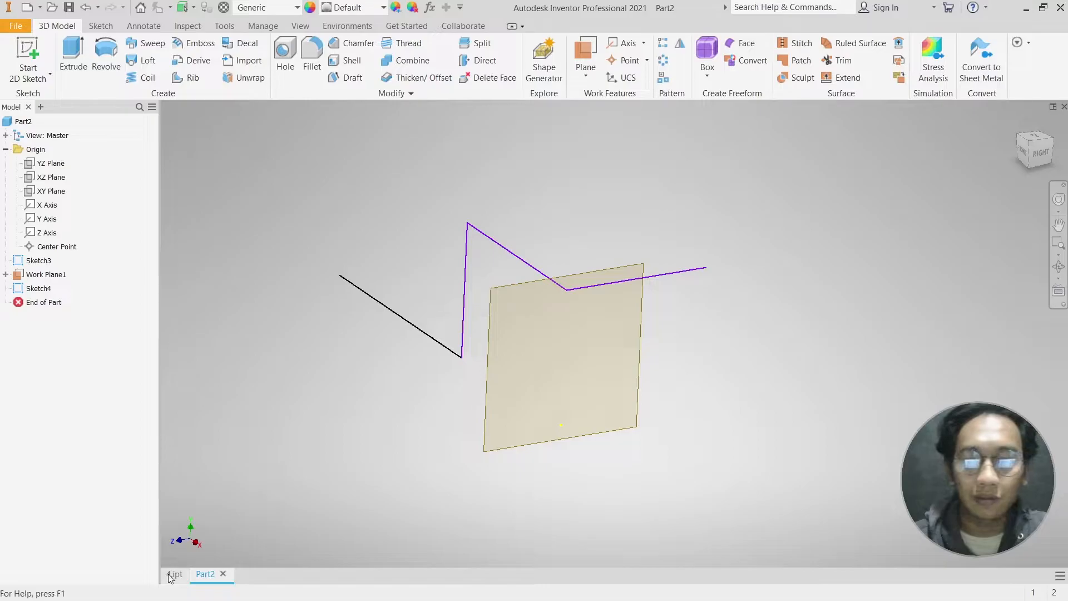
# - After checking the sample in 4.ipt, create a work plane parallel to the XZ plane through the free end of the last line
pyautogui.click(174, 574)
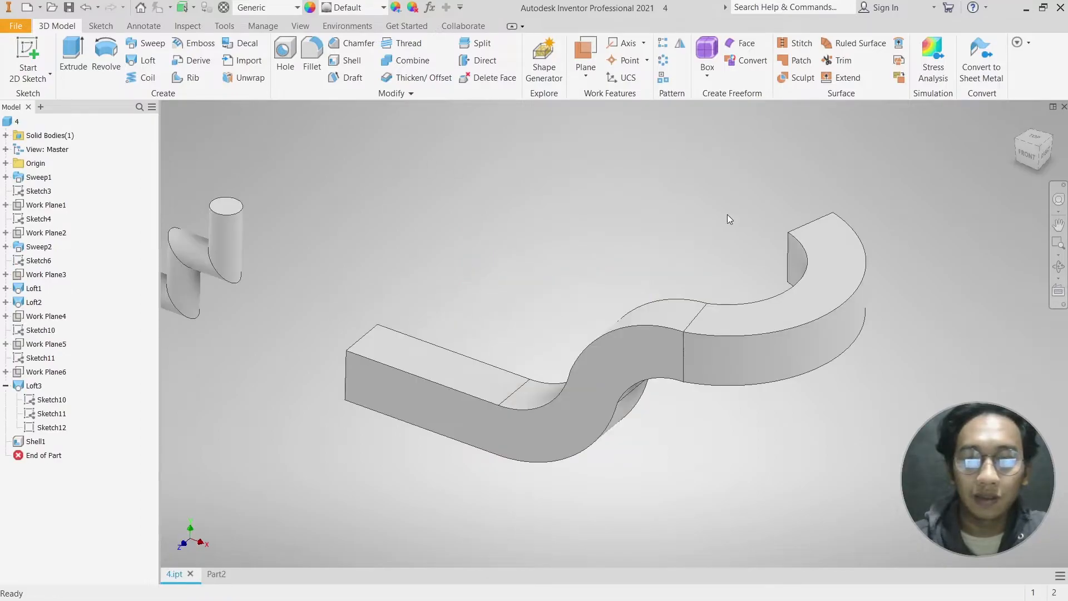
pyautogui.click(214, 575)
pyautogui.moveTo(722, 278); pyautogui.dragTo(713, 303, button='middle')
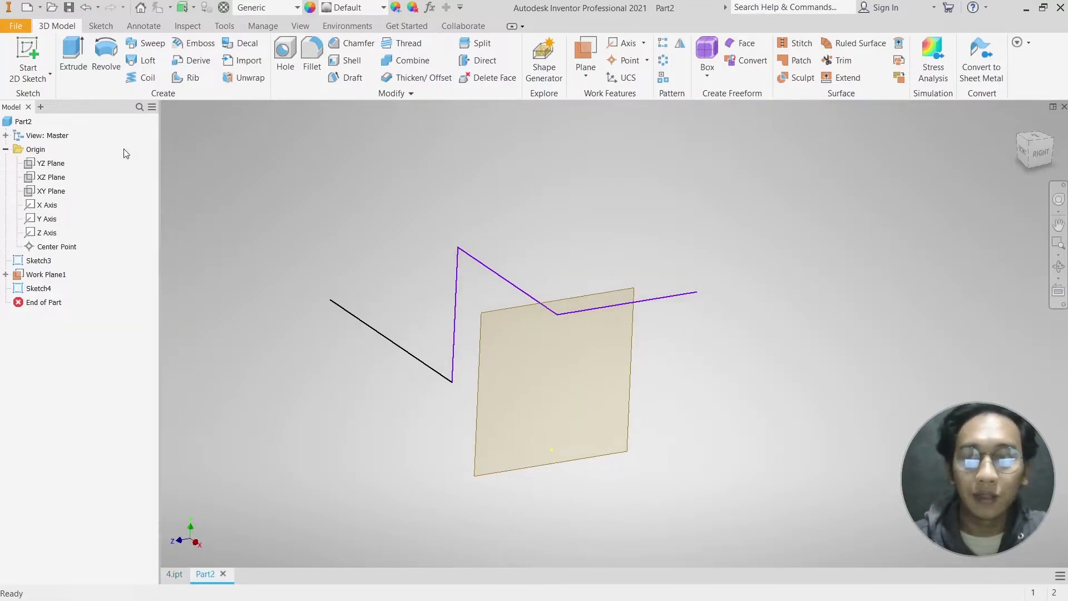
pyautogui.click(586, 48)
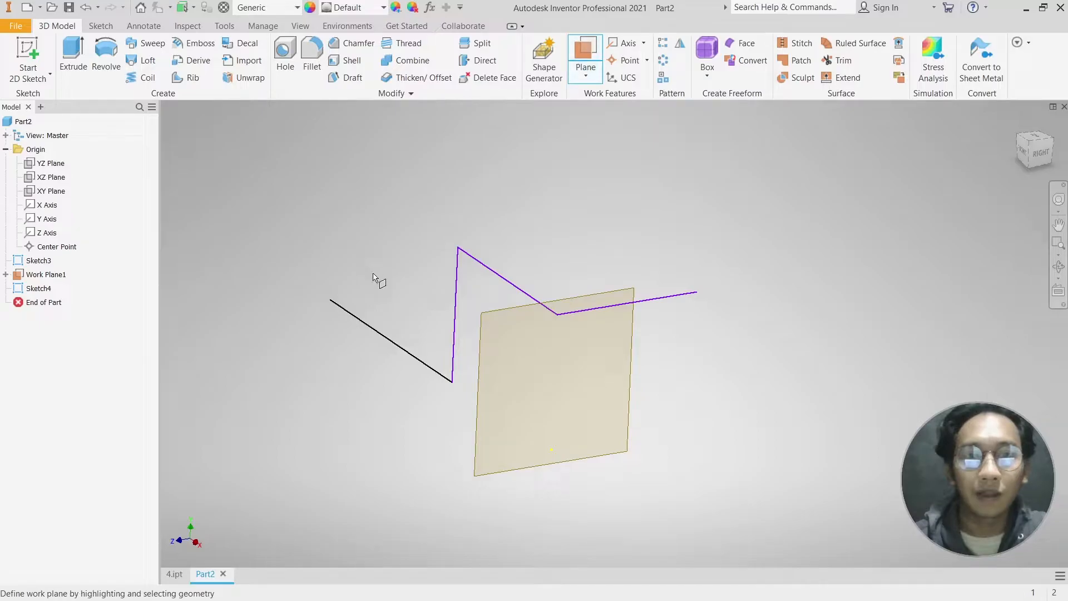
pyautogui.click(49, 177)
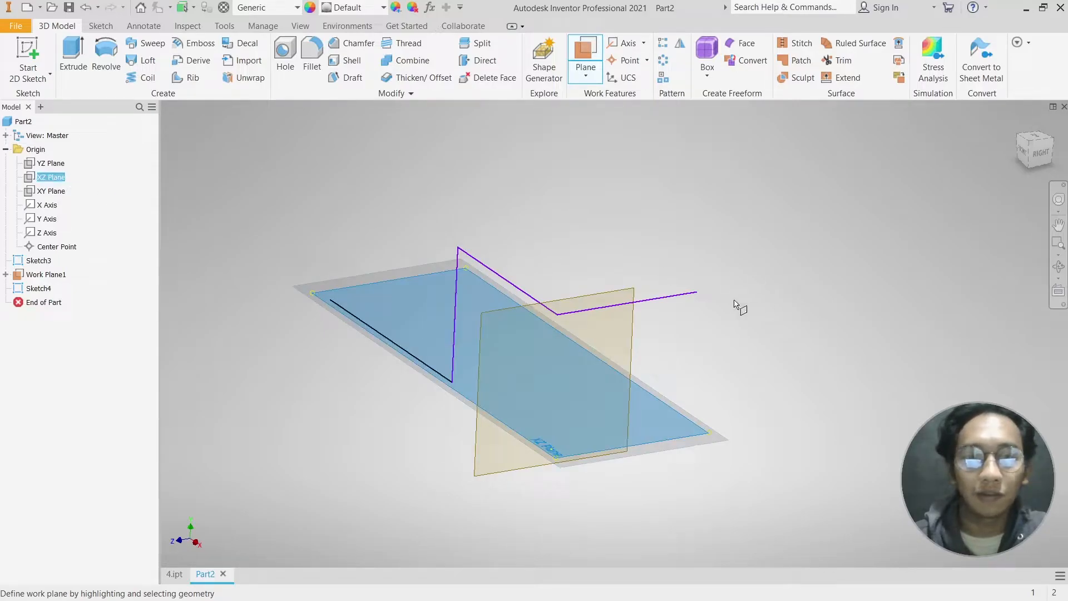
pyautogui.click(696, 295)
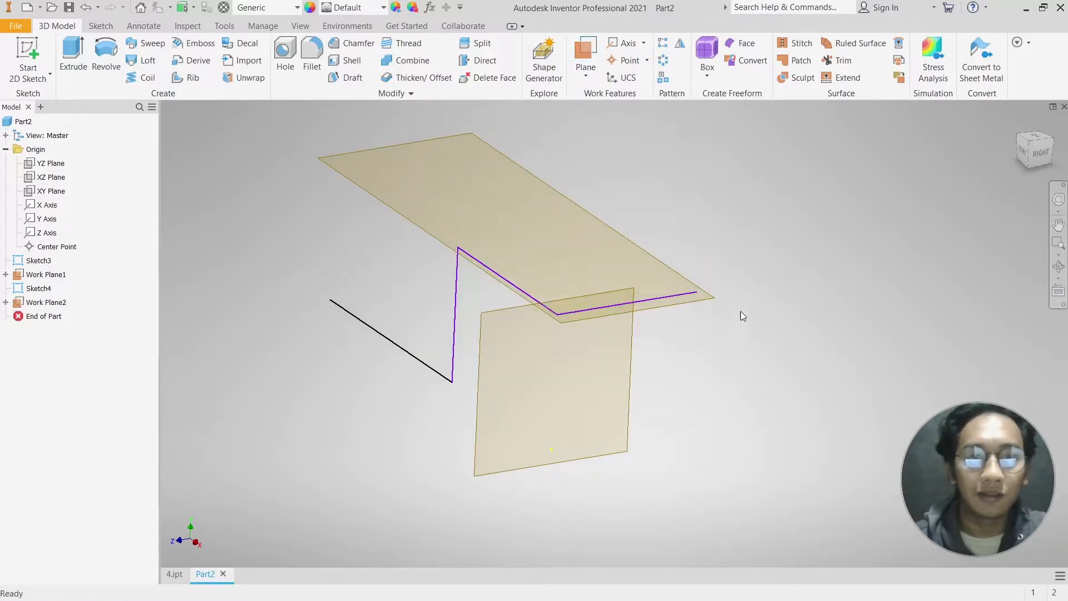
# - Start a sketch on the newest work plane and draw a three-point arc from the path's end to the sketch's horizontal axis
pyautogui.click(695, 284)
pyautogui.click(705, 277)
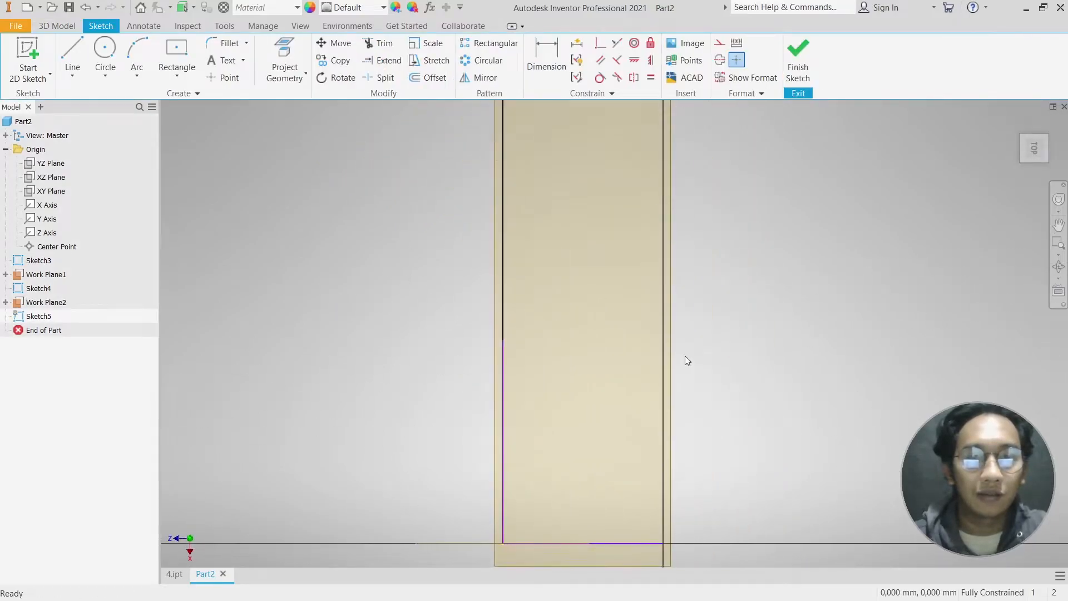
pyautogui.scroll(-6, 662, 384)
pyautogui.moveTo(681, 466); pyautogui.dragTo(659, 314, button='middle')
pyautogui.scroll(3, 634, 355)
pyautogui.click(137, 56)
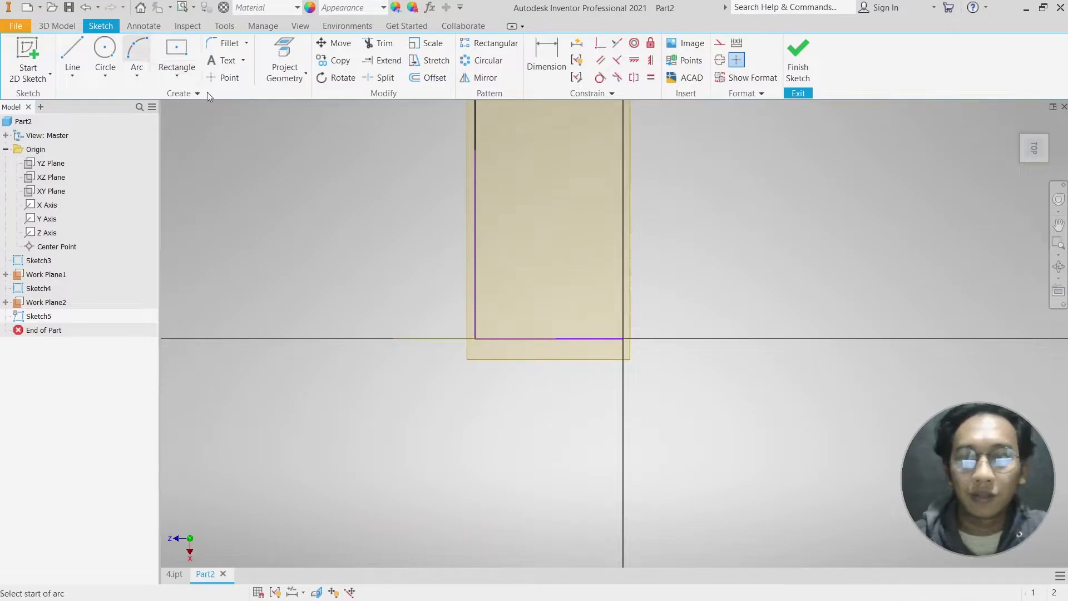
pyautogui.click(625, 339)
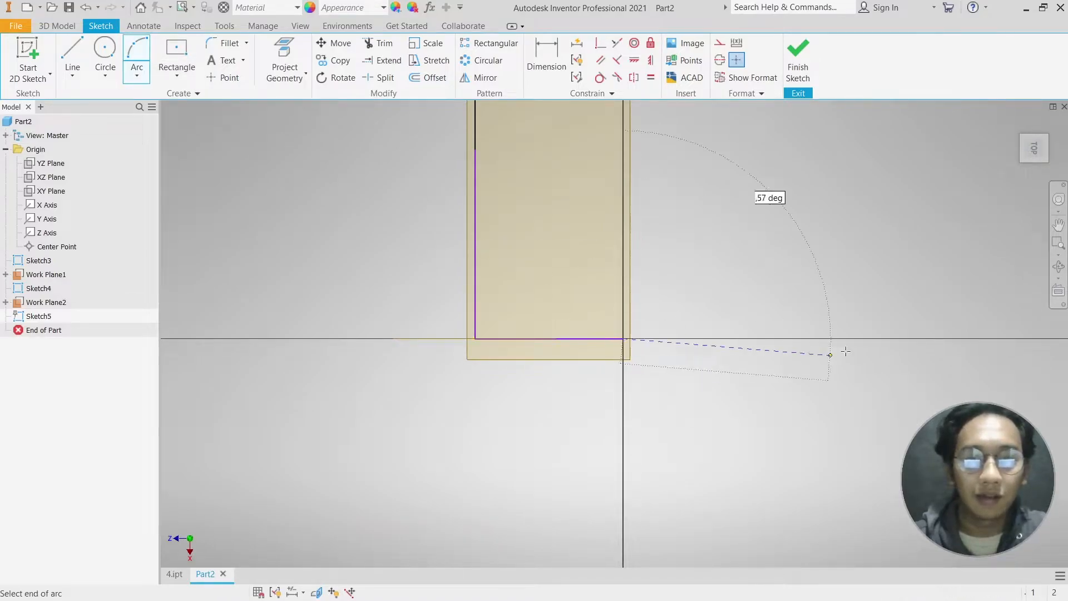
pyautogui.click(866, 338)
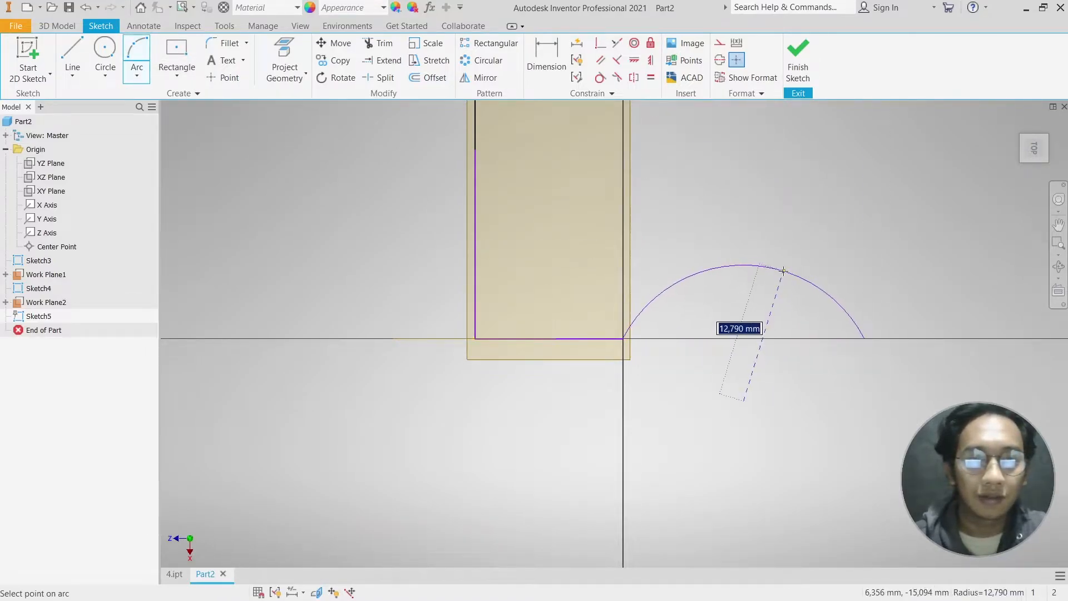
pyautogui.click(743, 307)
pyautogui.press('Escape')
# - Try to apply a tangent constraint between the new arc and the adjoining last straight line of the path
pyautogui.moveTo(641, 339)
pyautogui.keyDown('shift'); pyautogui.mouseDown(button='middle')
pyautogui.moveTo(672, 277)
pyautogui.moveTo(696, 279)
pyautogui.moveTo(606, 520)
pyautogui.moveTo(679, 307)
pyautogui.moveTo(670, 326)
pyautogui.moveTo(656, 325)
pyautogui.mouseUp(button='middle'); pyautogui.keyUp('shift')
pyautogui.scroll(-3, 781, 372)
pyautogui.scroll(3, 781, 372)
pyautogui.click(600, 79)
pyautogui.click(778, 333)
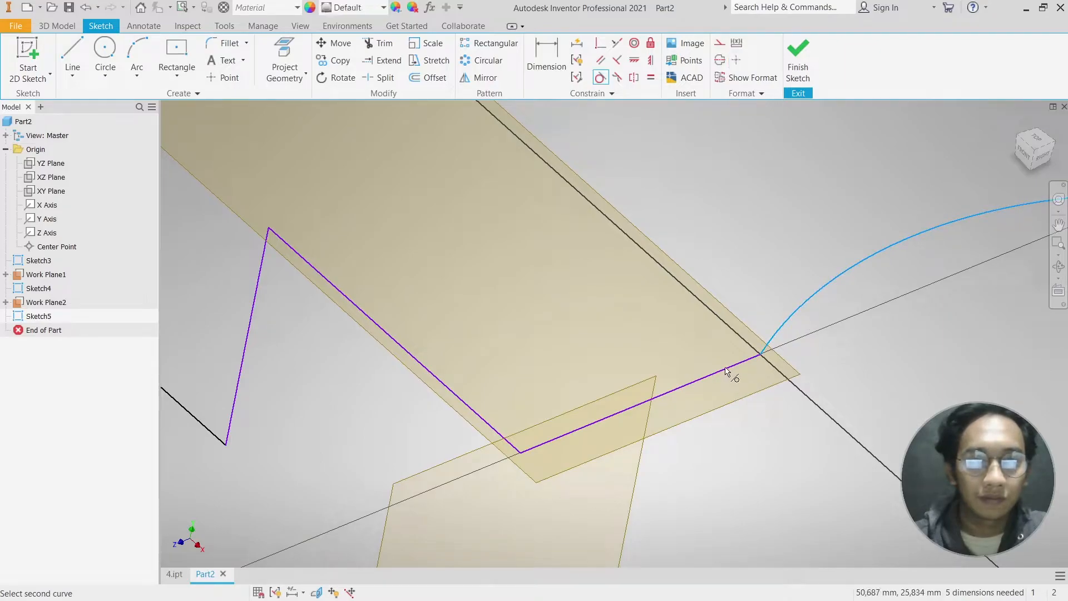
pyautogui.click(728, 369)
pyautogui.scroll(3, 779, 284)
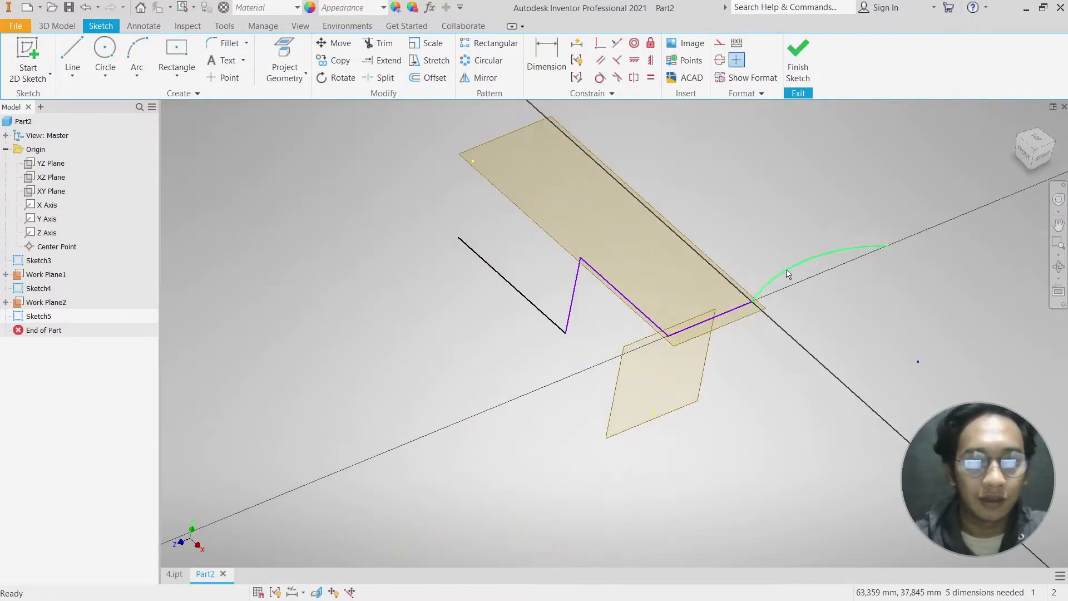
# - Finish the arc sketch and create a work plane parallel to the YZ plane through the free end of the lower horizontal line
pyautogui.moveTo(773, 272)
pyautogui.keyDown('shift'); pyautogui.mouseDown(button='middle')
pyautogui.moveTo(818, 241)
pyautogui.moveTo(803, 257)
pyautogui.moveTo(691, 274)
pyautogui.moveTo(695, 285)
pyautogui.mouseUp(button='middle'); pyautogui.keyUp('shift')
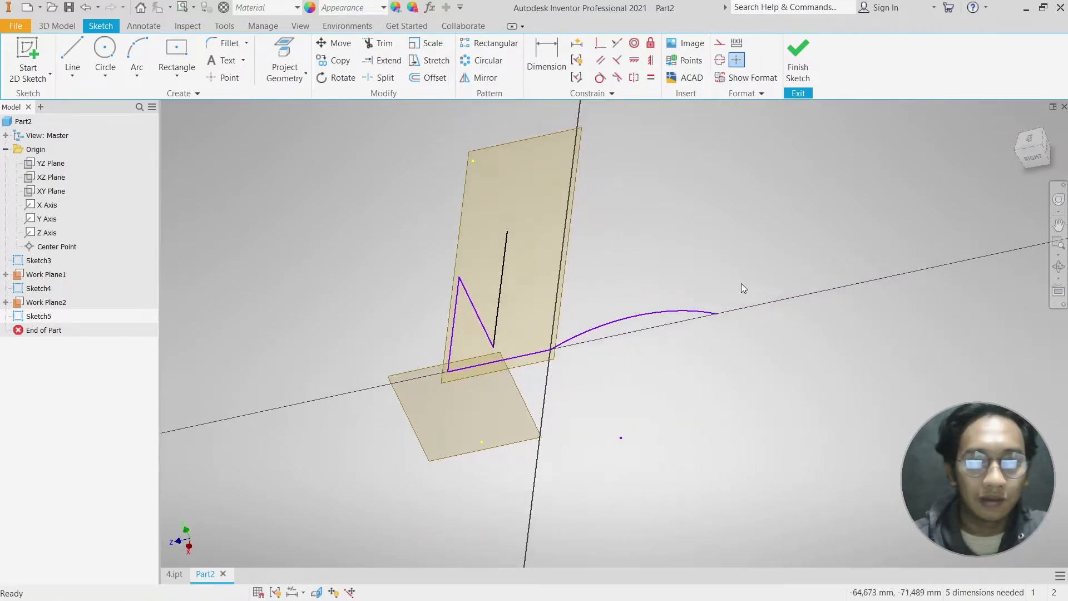
pyautogui.moveTo(592, 278)
pyautogui.keyDown('shift'); pyautogui.mouseDown(button='middle')
pyautogui.moveTo(699, 262)
pyautogui.moveTo(567, 219)
pyautogui.moveTo(510, 248)
pyautogui.mouseUp(button='middle'); pyautogui.keyUp('shift')
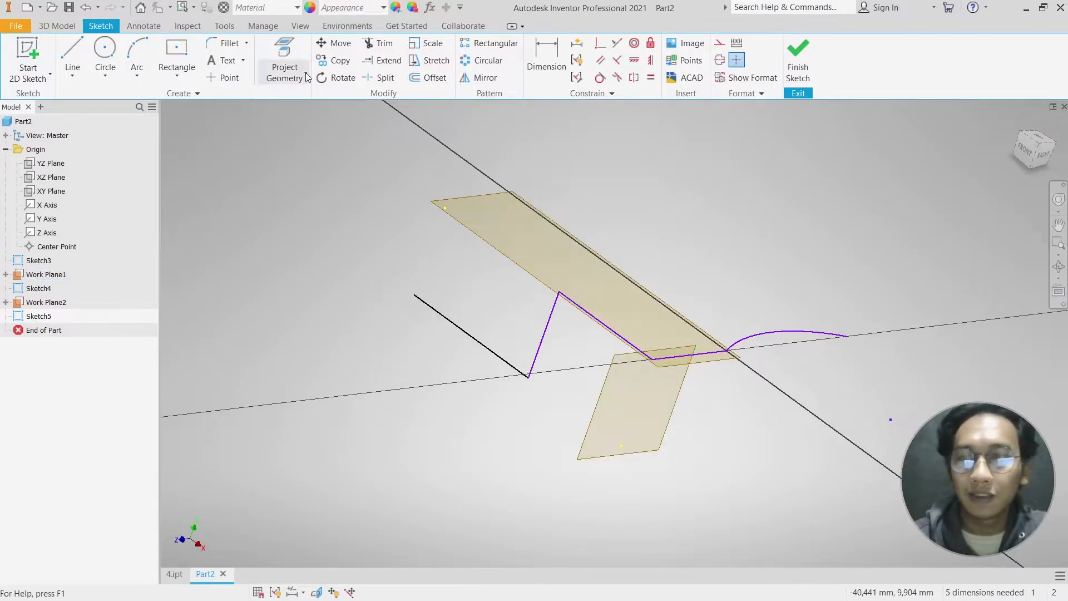
pyautogui.click(57, 26)
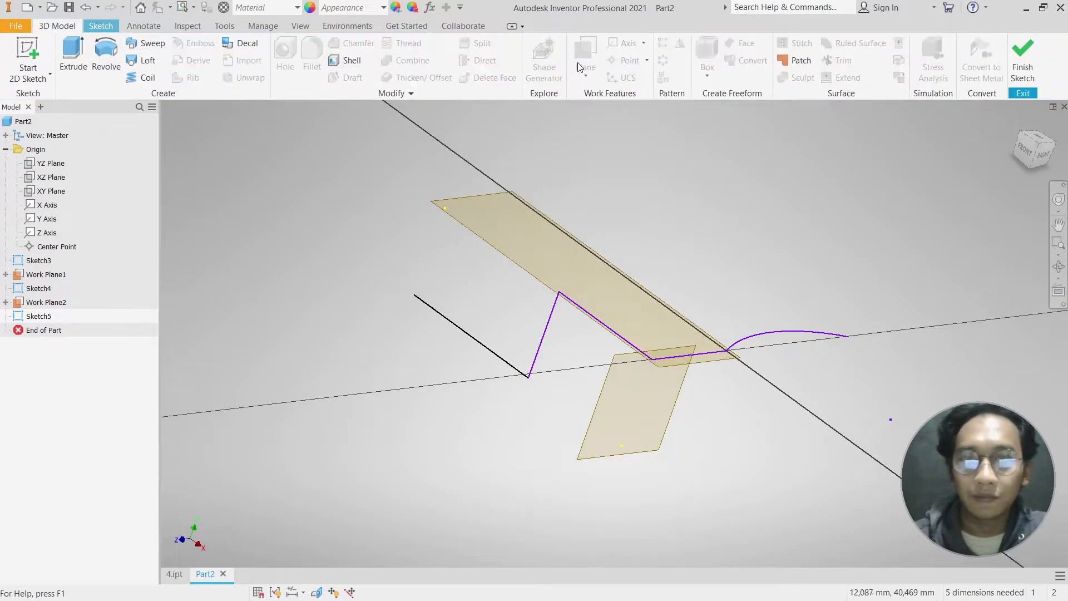
pyautogui.click(1035, 56)
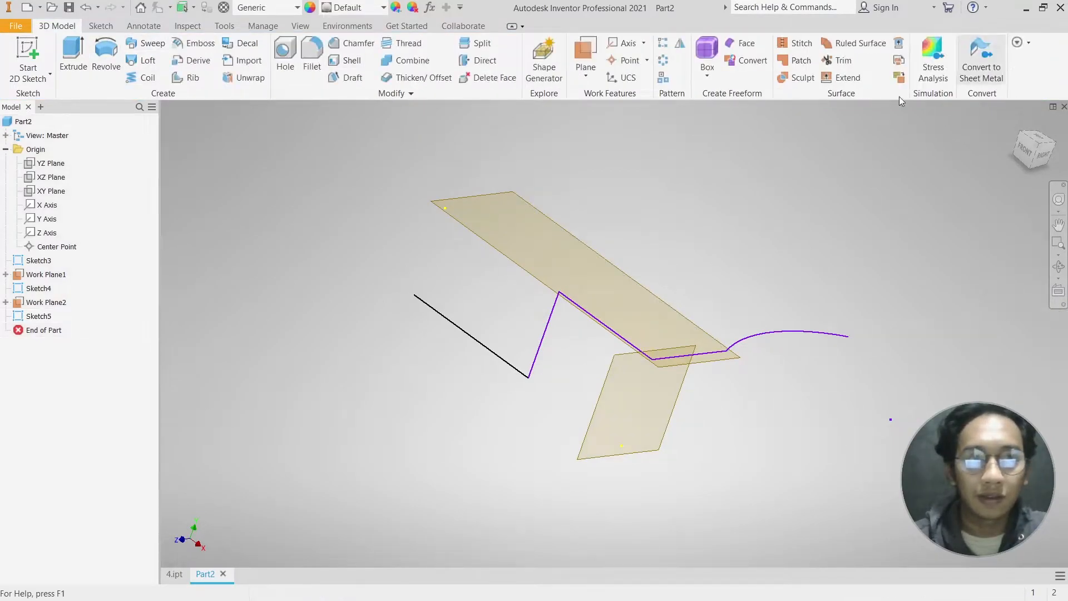
pyautogui.click(595, 51)
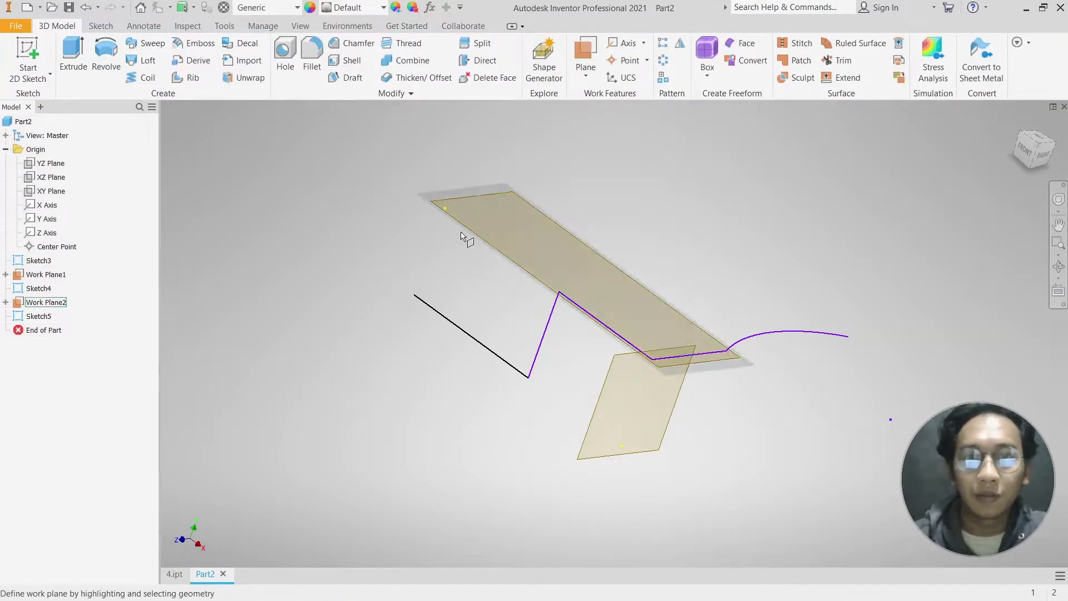
pyautogui.click(47, 166)
pyautogui.click(418, 298)
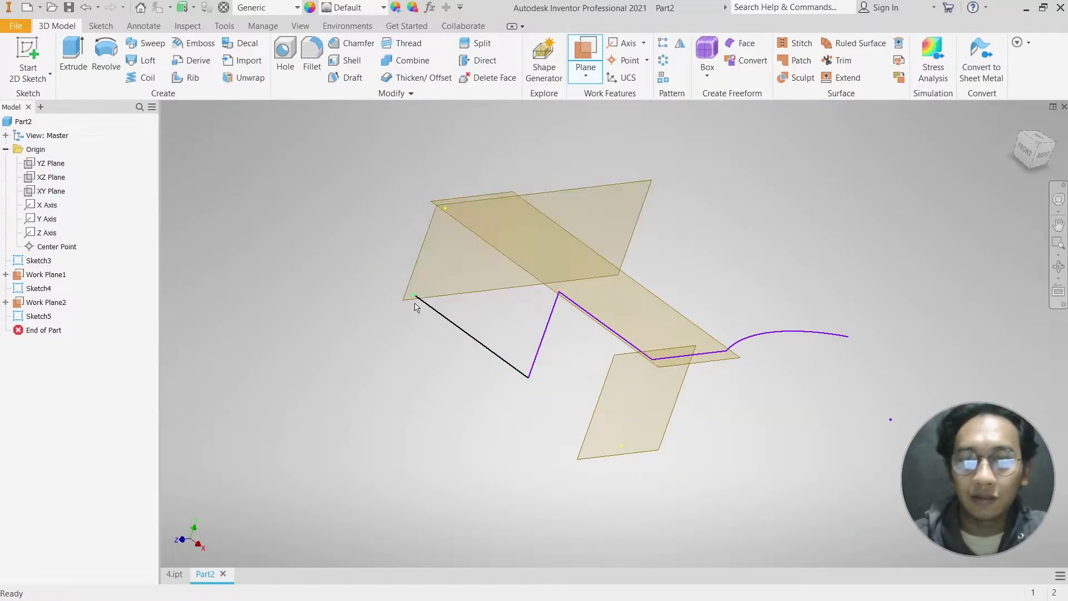
# - Start a sketch on the new work plane and draw a small center rectangle on the path's start point
pyautogui.click(416, 260)
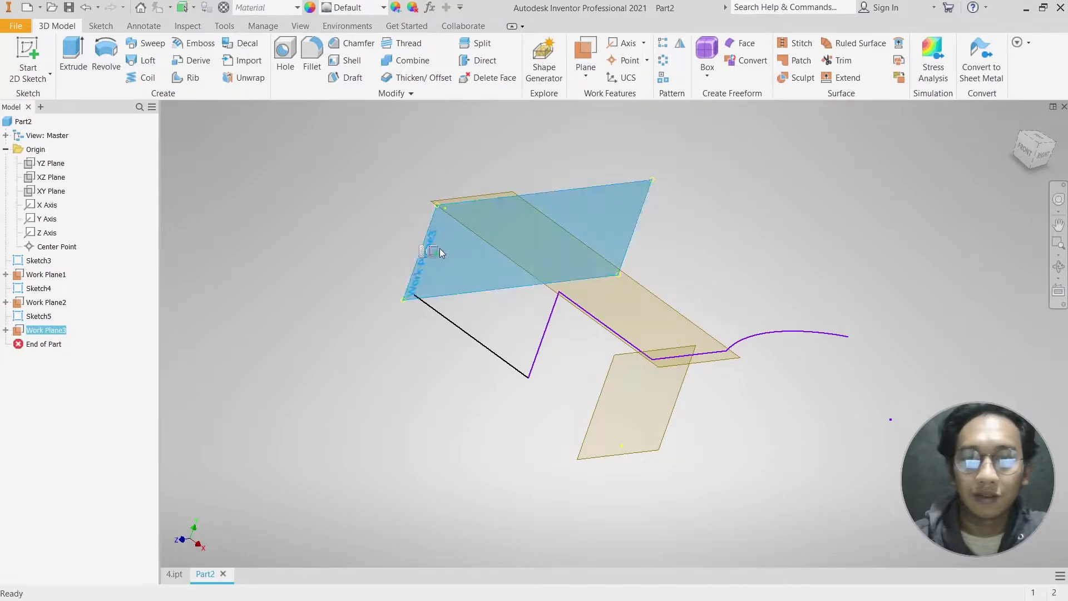
pyautogui.click(433, 252)
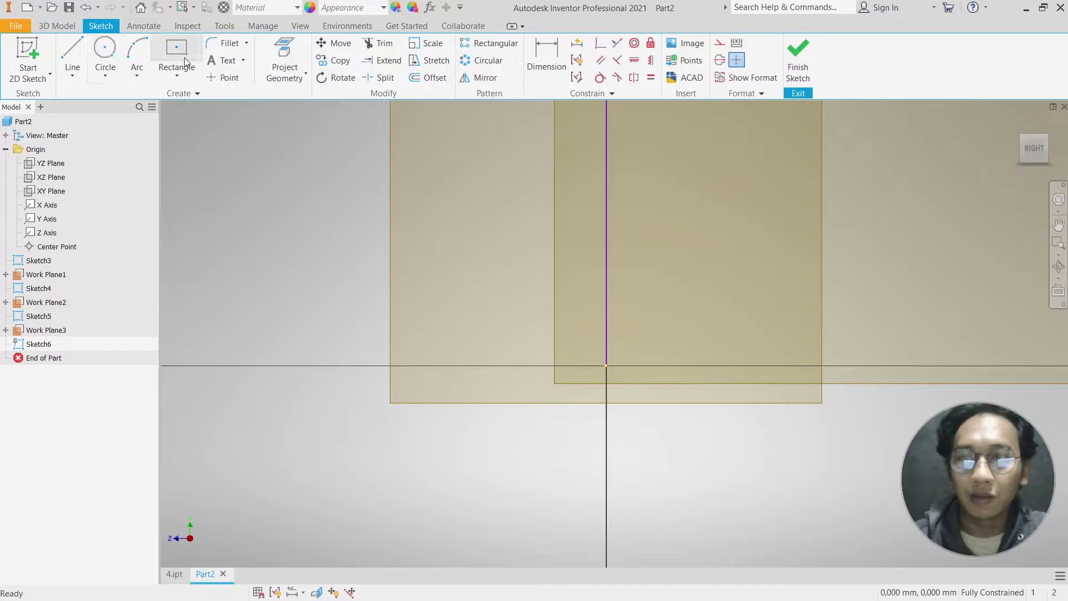
pyautogui.click(105, 49)
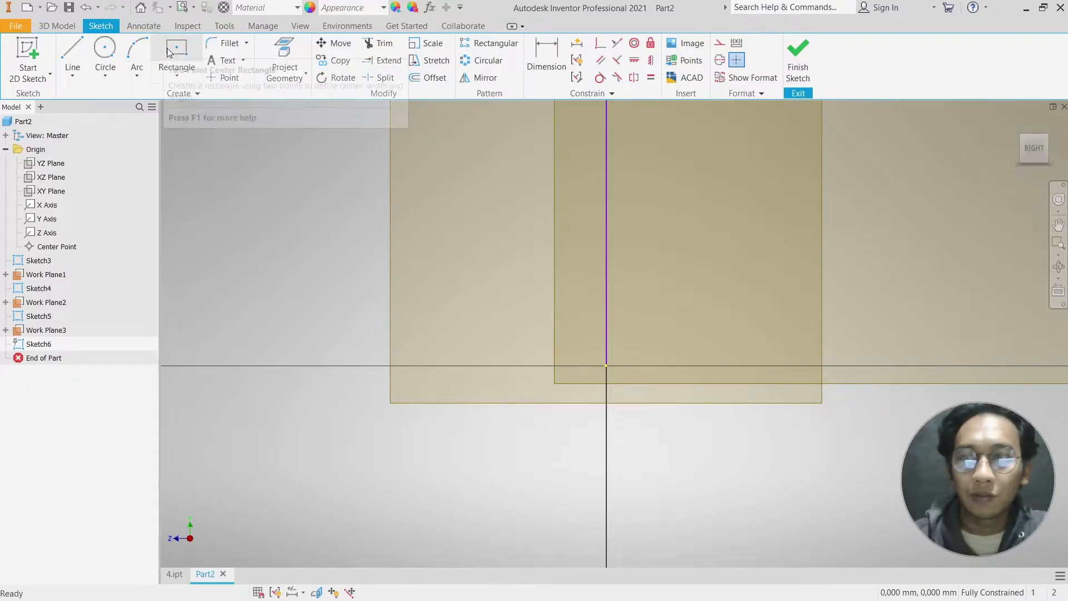
pyautogui.click(606, 366)
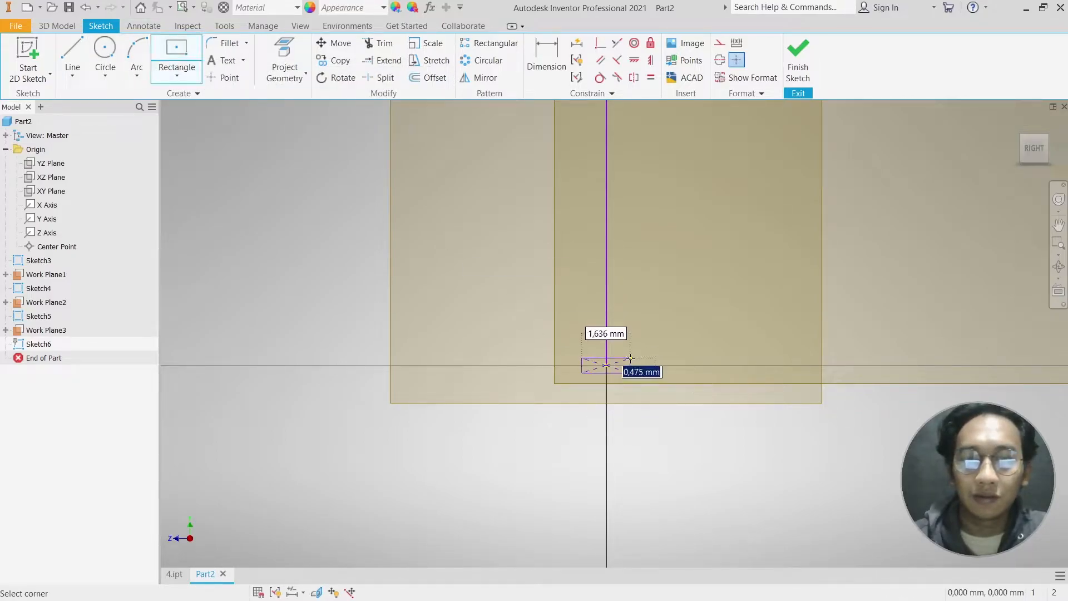
pyautogui.click(632, 388)
pyautogui.press('Escape')
# - Sweep the rectangle along the full connected path, with 0 deg taper and 0 deg twist
pyautogui.scroll(-5, 505, 326)
pyautogui.moveTo(513, 320)
pyautogui.keyDown('shift'); pyautogui.mouseDown(button='middle')
pyautogui.moveTo(584, 329)
pyautogui.moveTo(464, 321)
pyautogui.mouseUp(button='middle'); pyautogui.keyUp('shift')
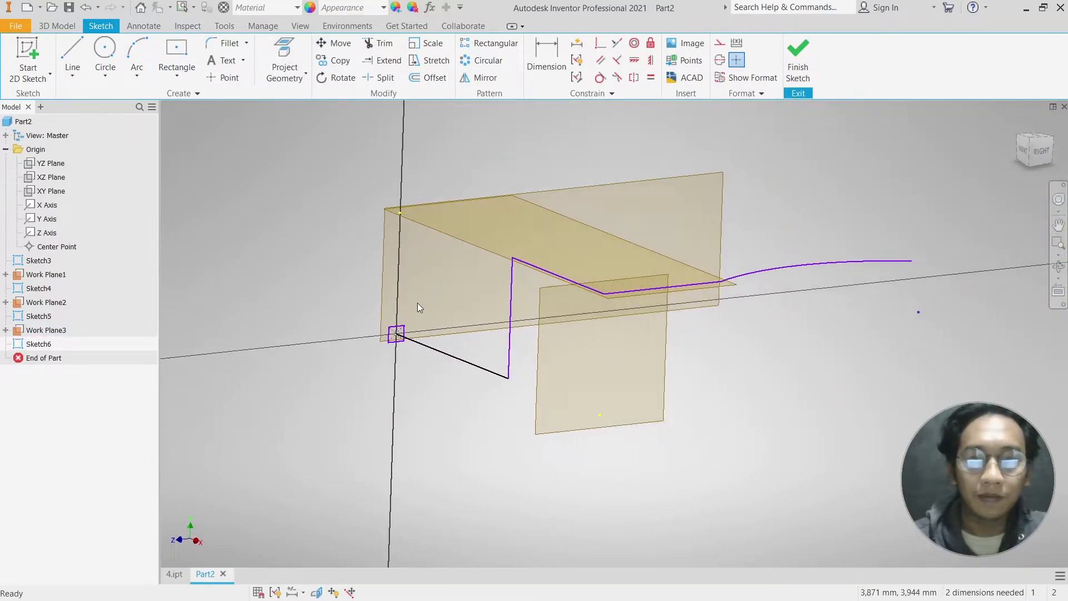
pyautogui.hotkey('shift', 's')
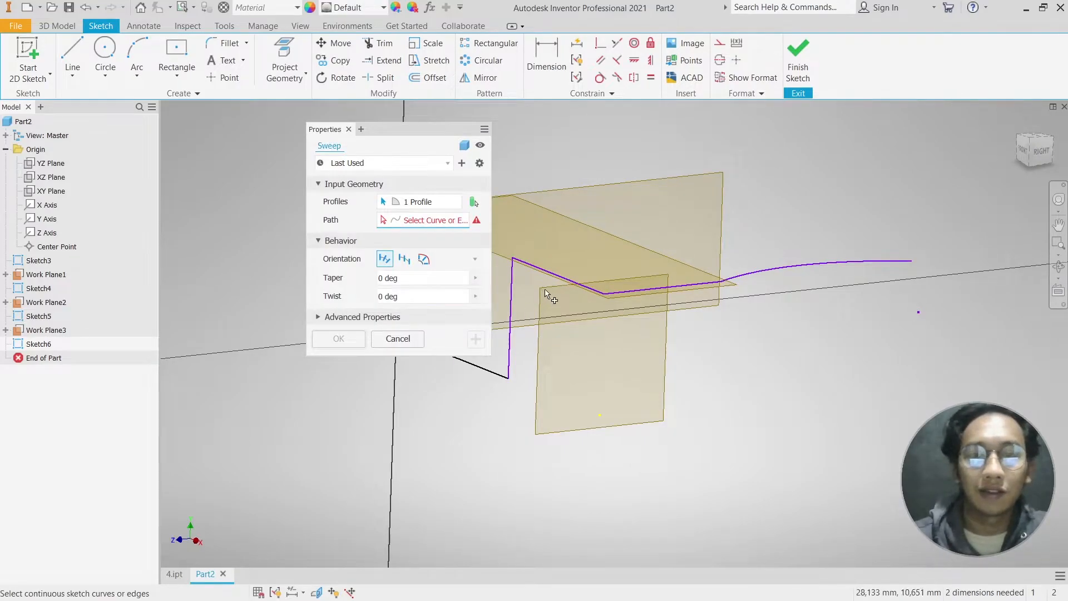
pyautogui.click(513, 283)
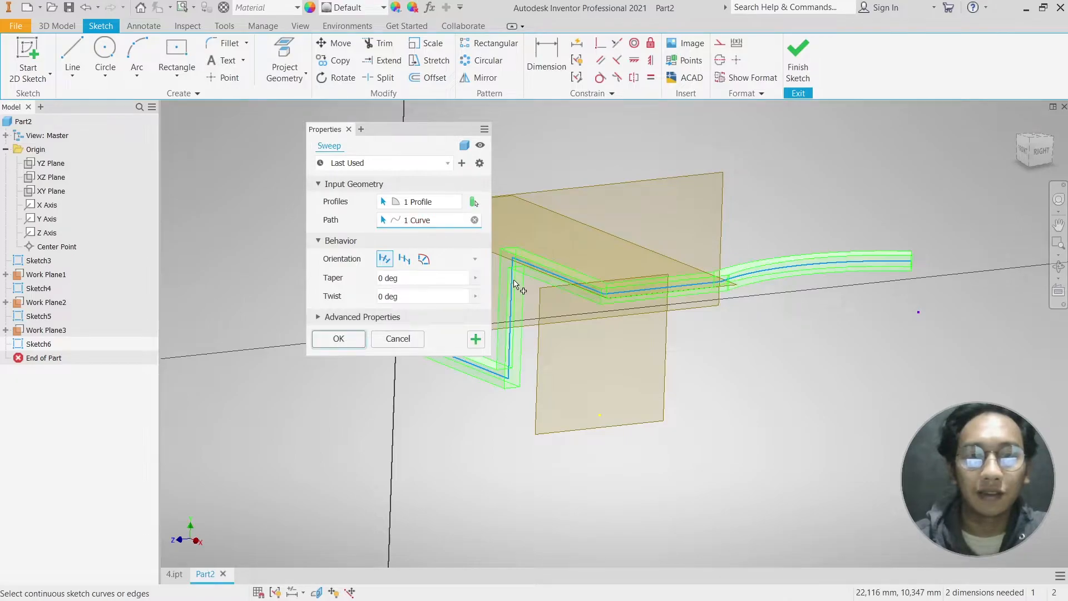
pyautogui.click(340, 339)
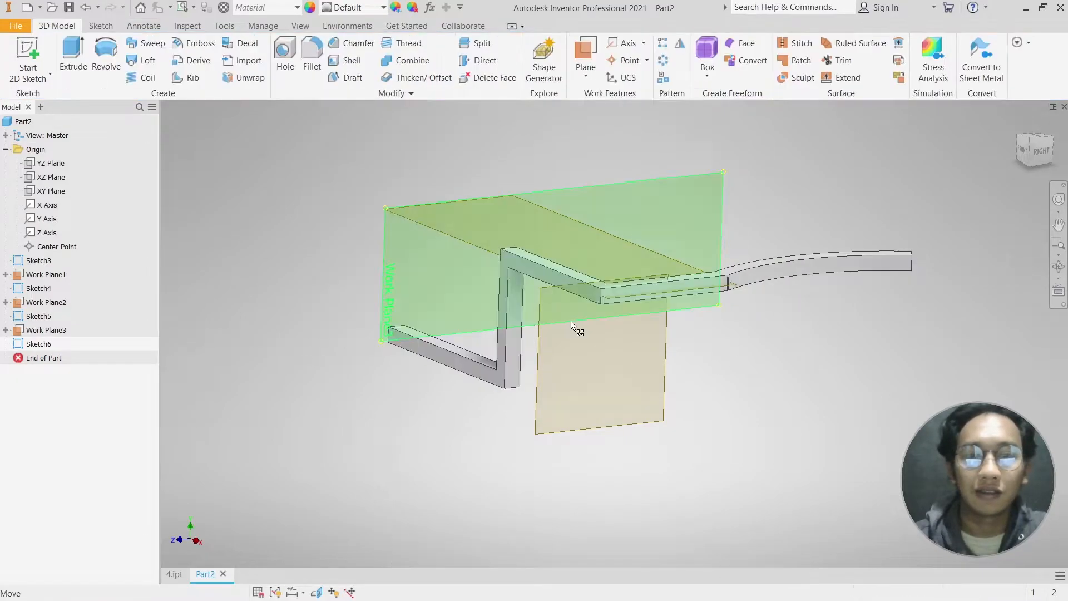
# - Examine the swept solid from several angles, including its corners and the curved end section
pyautogui.keyDown('shift'); pyautogui.moveTo(560, 309); pyautogui.dragTo(582, 289, button='middle'); pyautogui.keyUp('shift')
pyautogui.scroll(-5, 582, 305)
pyautogui.scroll(3, 572, 319)
pyautogui.moveTo(718, 301); pyautogui.dragTo(584, 322, button='middle')
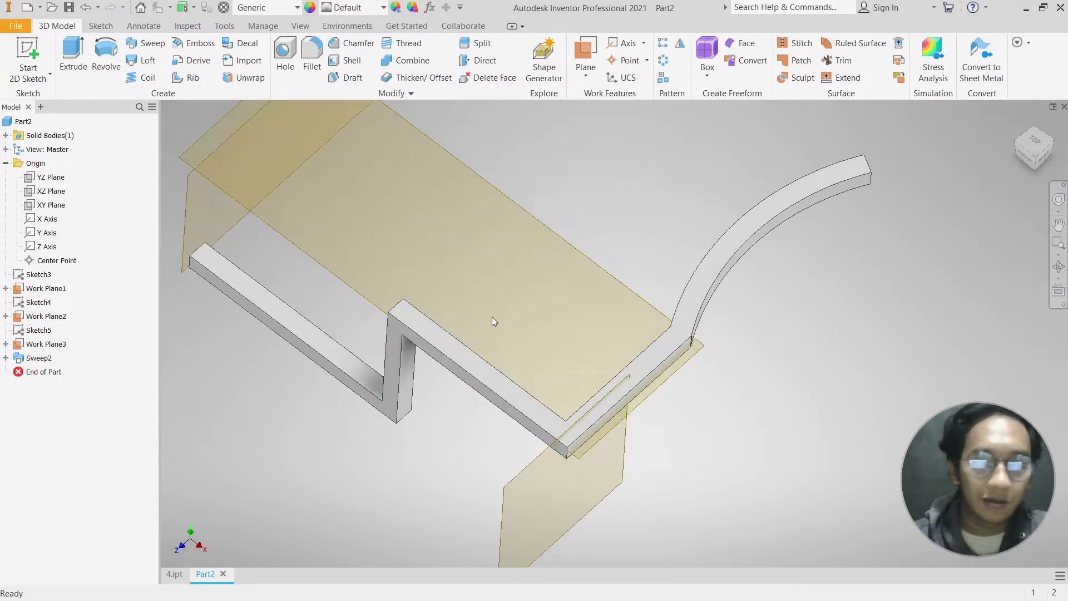
pyautogui.moveTo(485, 277); pyautogui.dragTo(553, 271, button='middle')
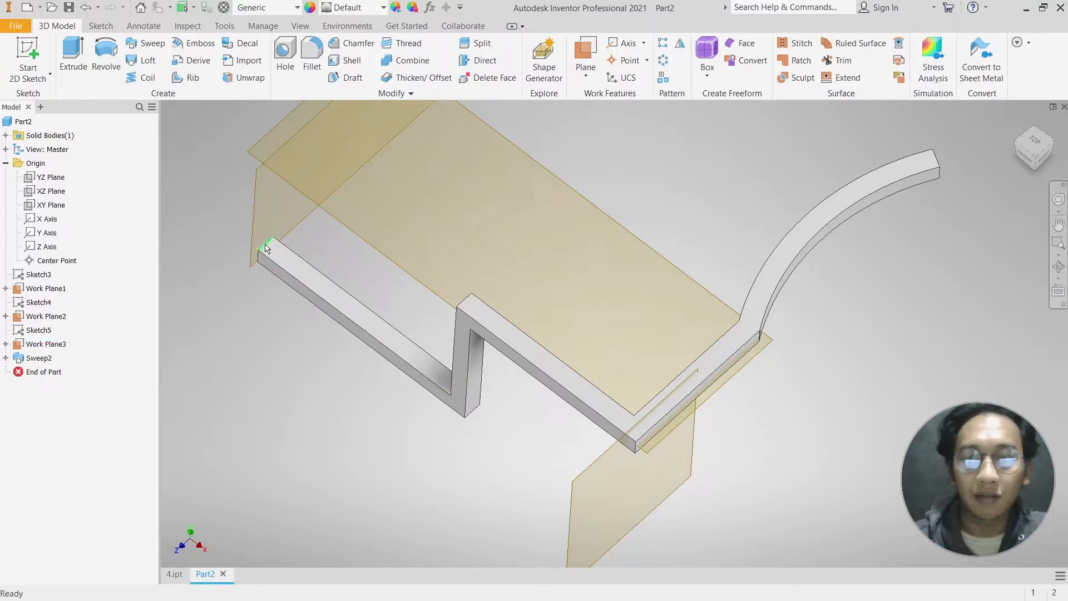
pyautogui.scroll(-3, 516, 255)
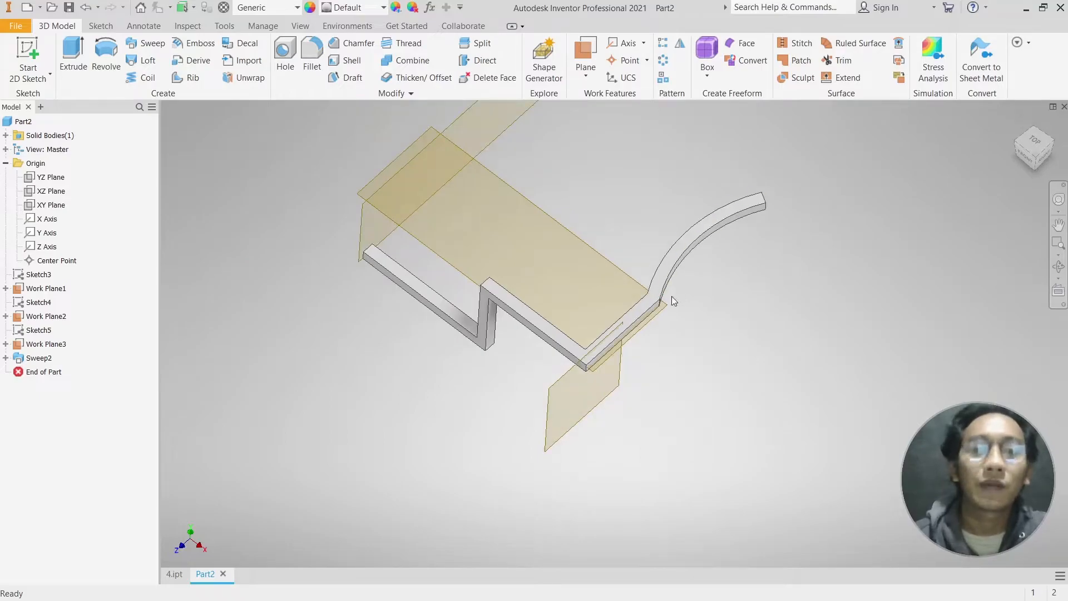
pyautogui.moveTo(674, 296); pyautogui.dragTo(642, 277, button='middle')
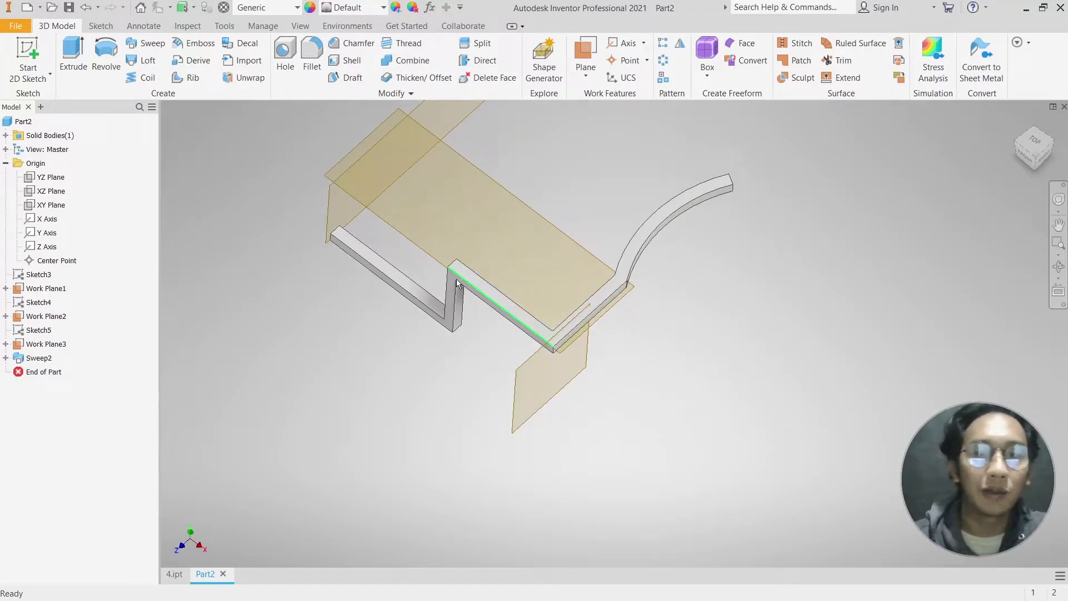
pyautogui.moveTo(475, 301)
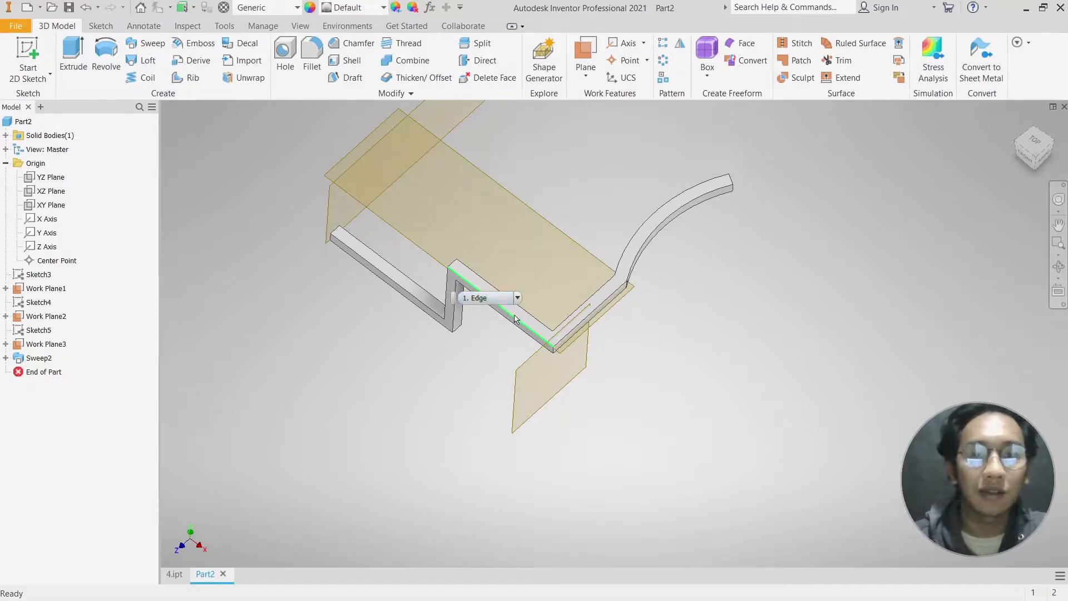
pyautogui.keyDown('shift'); pyautogui.moveTo(296, 291); pyautogui.dragTo(355, 262, button='middle'); pyautogui.keyUp('shift')
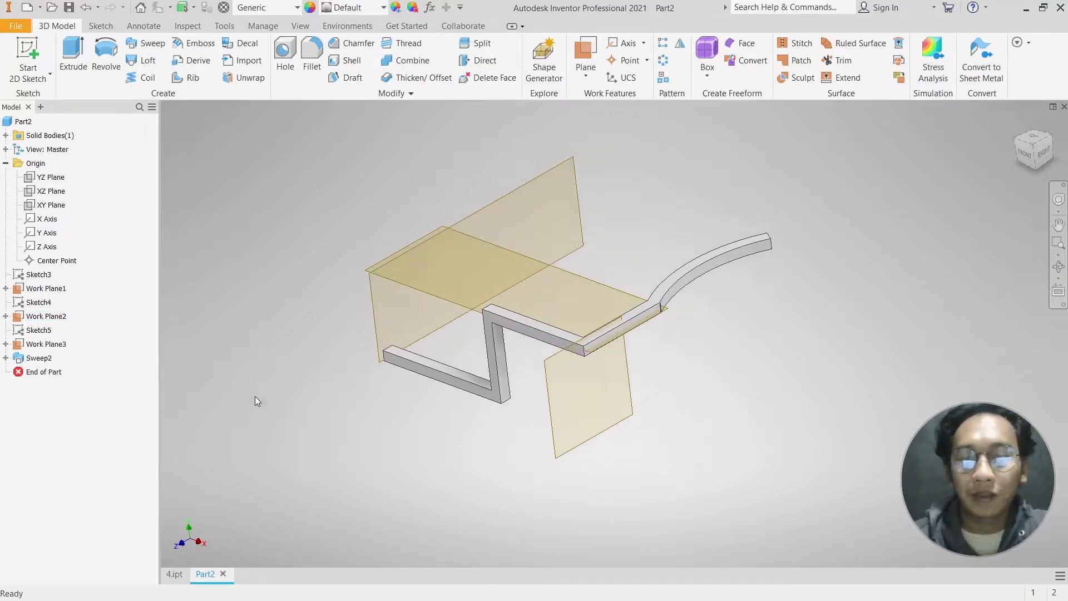
# - Switch to 4.ipt to examine the truncated and pointed pyramid loft samples, and return to Part2
pyautogui.click(174, 574)
pyautogui.scroll(3, 414, 333)
pyautogui.moveTo(651, 384); pyautogui.dragTo(346, 250, button='middle')
pyautogui.scroll(-4, 364, 215)
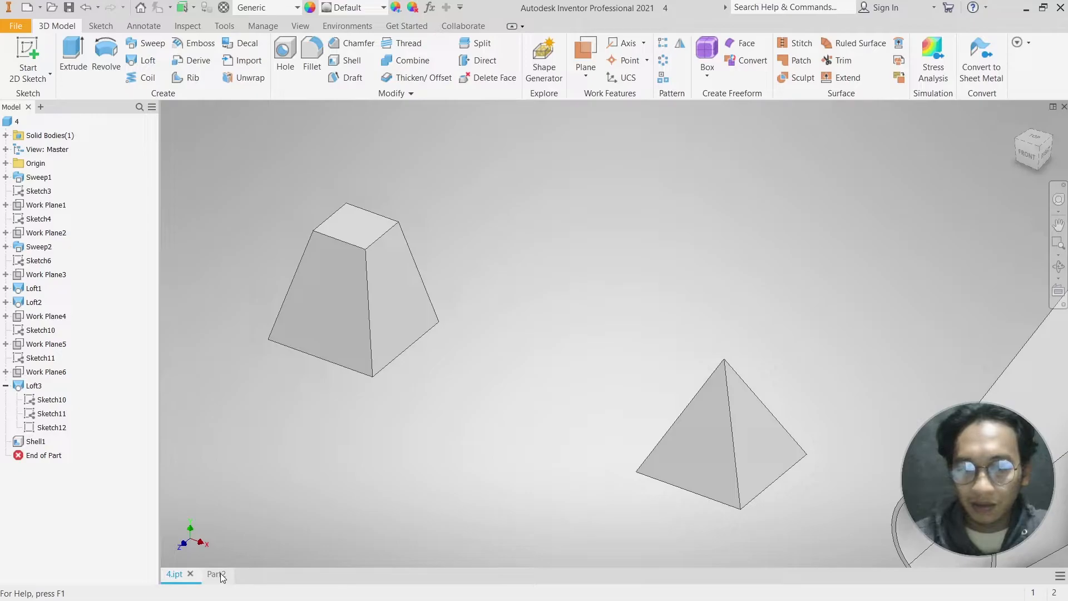
pyautogui.moveTo(221, 577)
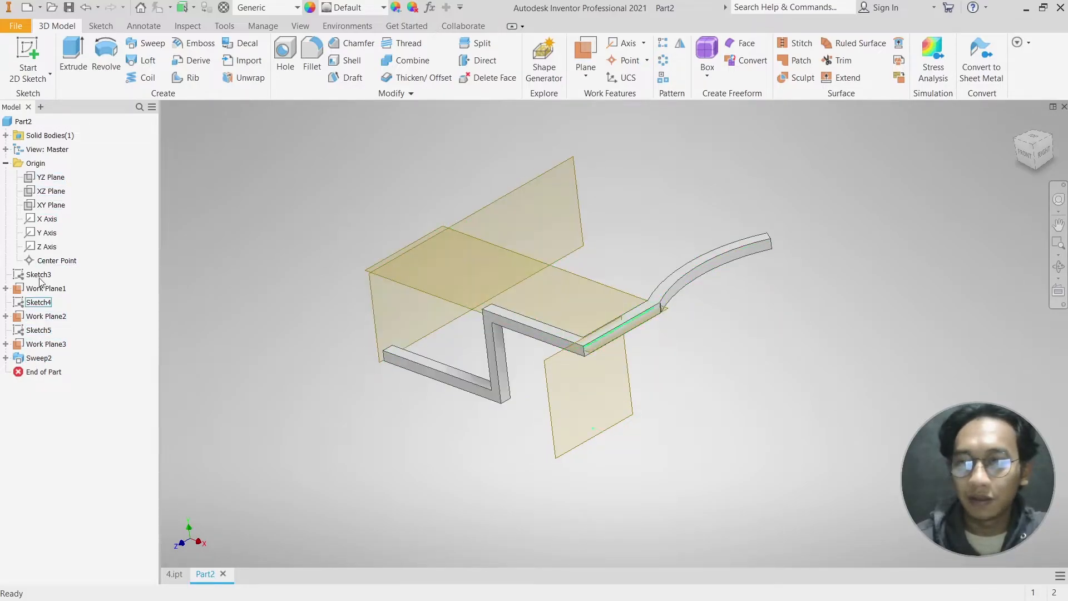
# - Delete the sweep and Work Plane1, including consumed sketches and dependent work features
pyautogui.click(6, 163)
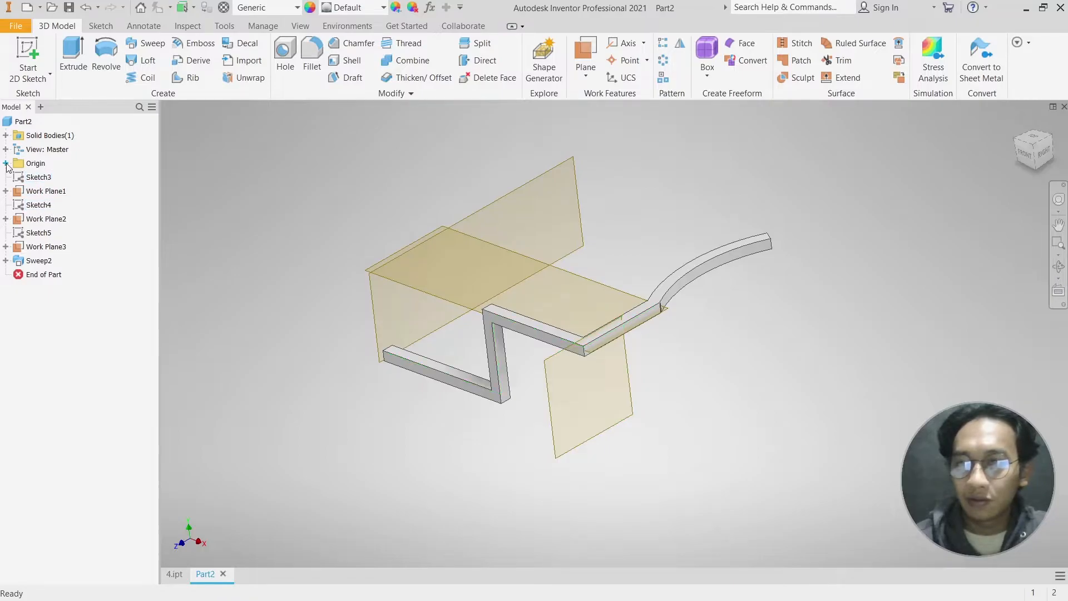
pyautogui.click(30, 192)
pyautogui.keyDown('ctrl'); pyautogui.click(30, 208); pyautogui.keyUp('ctrl')
pyautogui.keyDown('ctrl'); pyautogui.click(47, 179); pyautogui.keyUp('ctrl')
pyautogui.keyDown('ctrl'); pyautogui.click(42, 263); pyautogui.keyUp('ctrl')
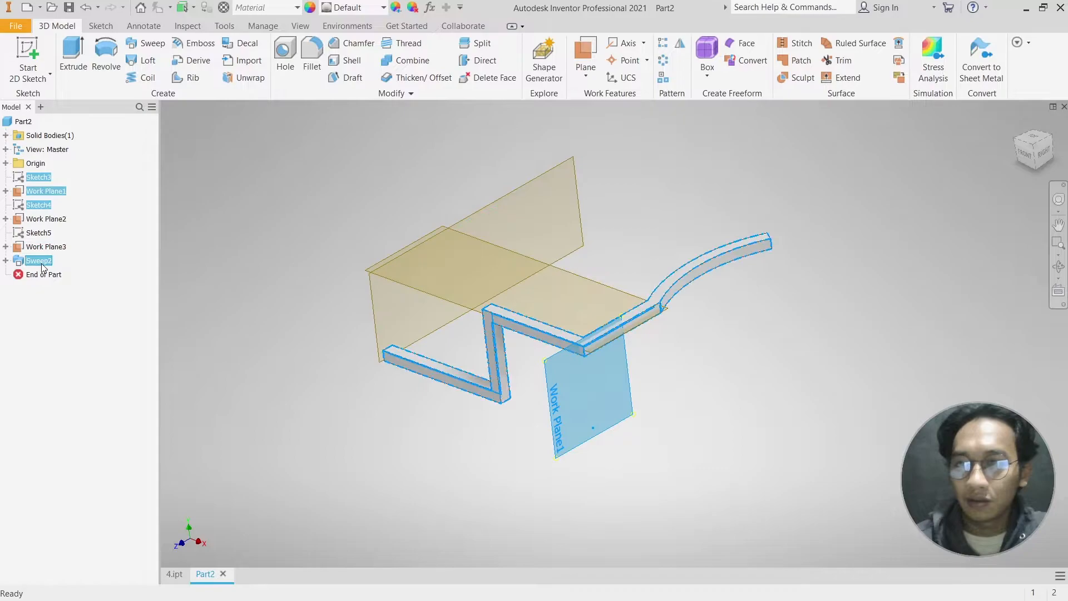
pyautogui.rightClick(42, 266)
pyautogui.click(68, 283)
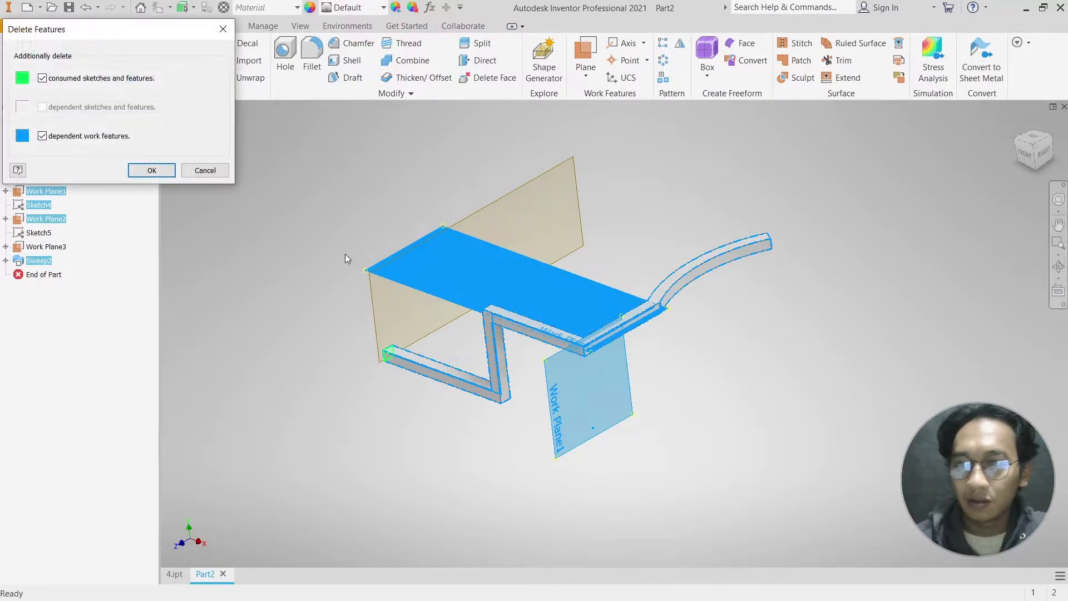
pyautogui.click(147, 175)
# - Delete all the remaining path sketches and work planes to empty the part
pyautogui.click(39, 219)
pyautogui.keyDown('ctrl'); pyautogui.click(45, 233); pyautogui.keyUp('ctrl')
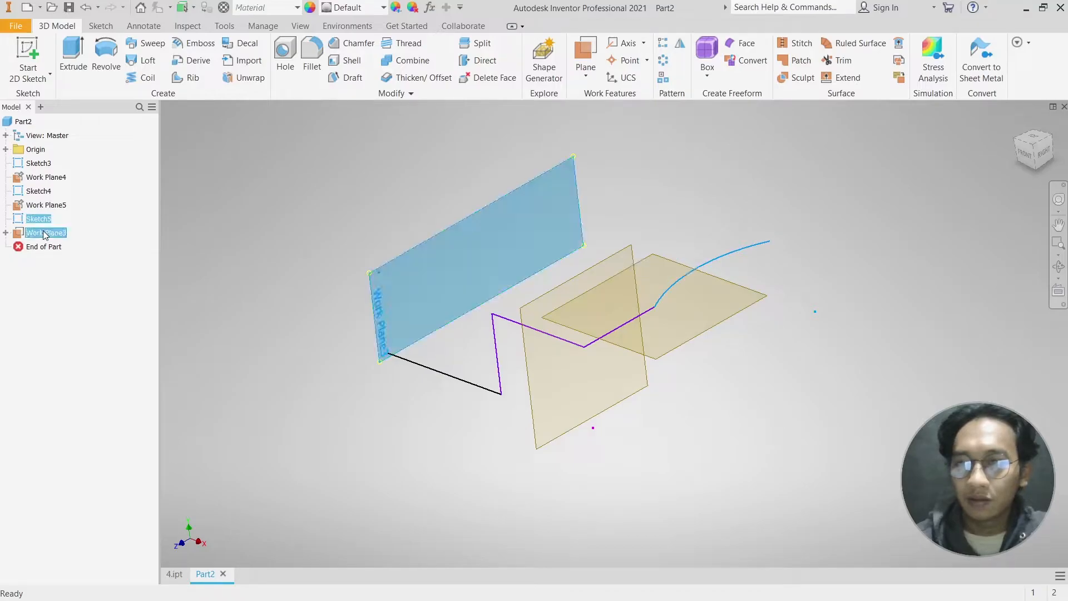
pyautogui.keyDown('shift'); pyautogui.click(44, 163); pyautogui.keyUp('shift')
pyautogui.rightClick(45, 165)
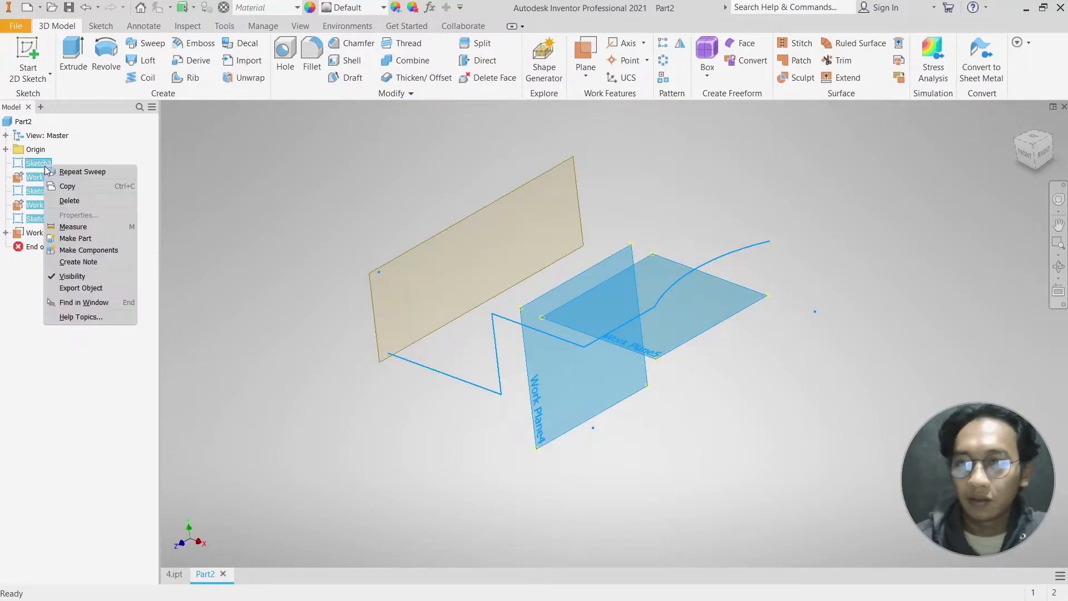
pyautogui.click(69, 200)
pyautogui.click(150, 170)
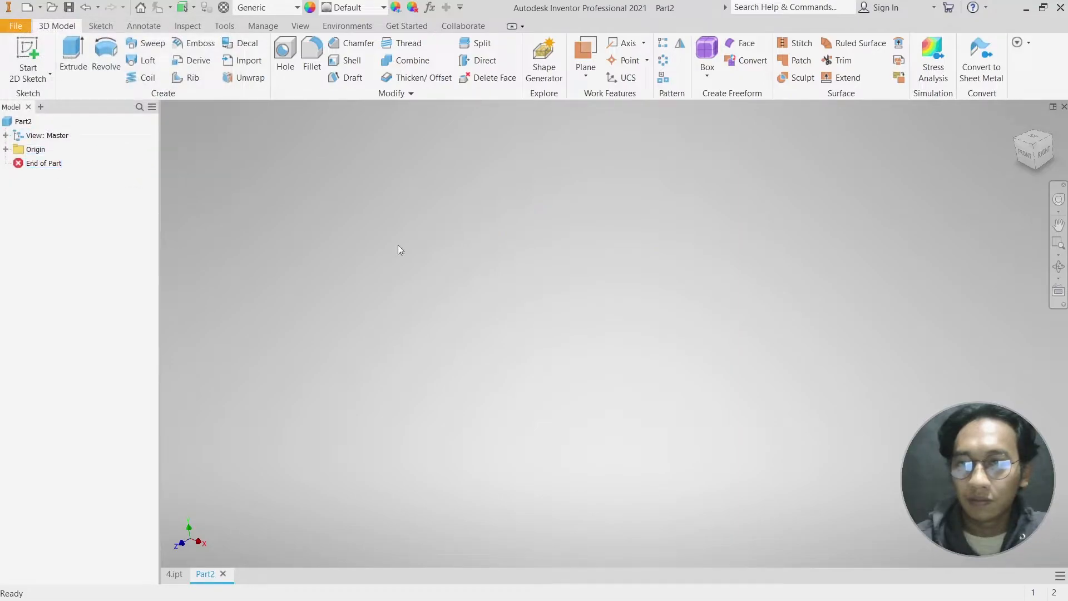
# - Start a 2D sketch on the horizontal XZ Plane and sketch a centred rectangle at the origin, one side about 16.5 mm long
pyautogui.click(27, 45)
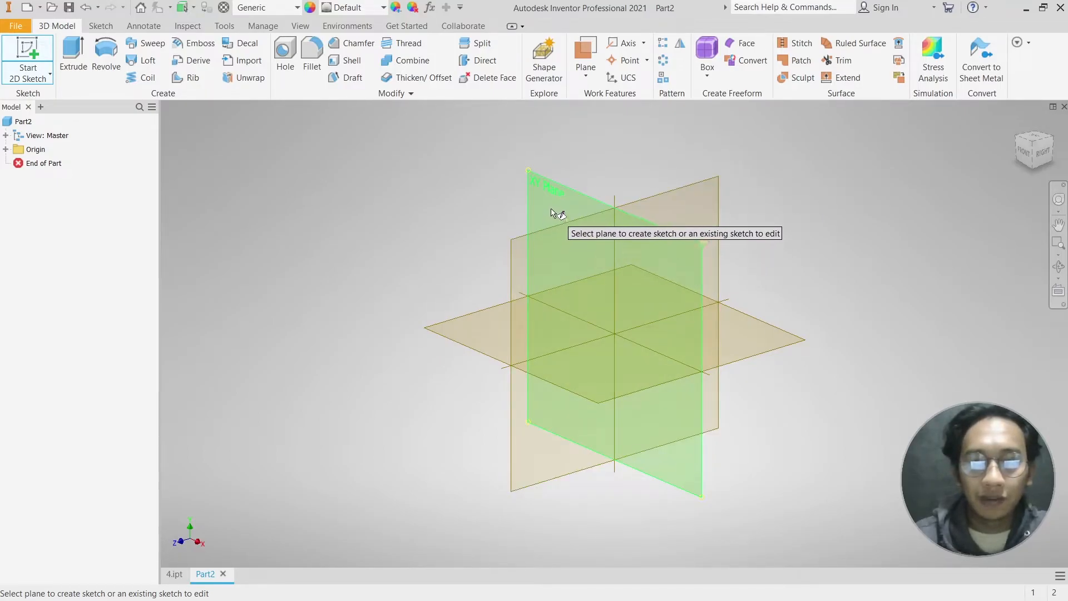
pyautogui.click(464, 340)
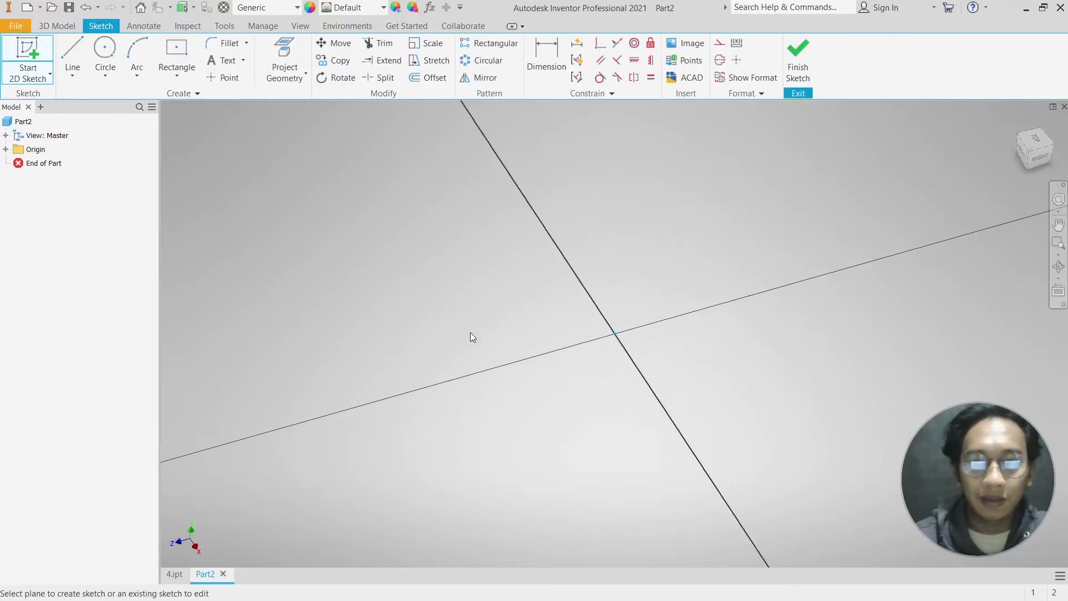
pyautogui.click(183, 60)
pyautogui.click(615, 334)
pyautogui.click(510, 223)
pyautogui.press('Escape')
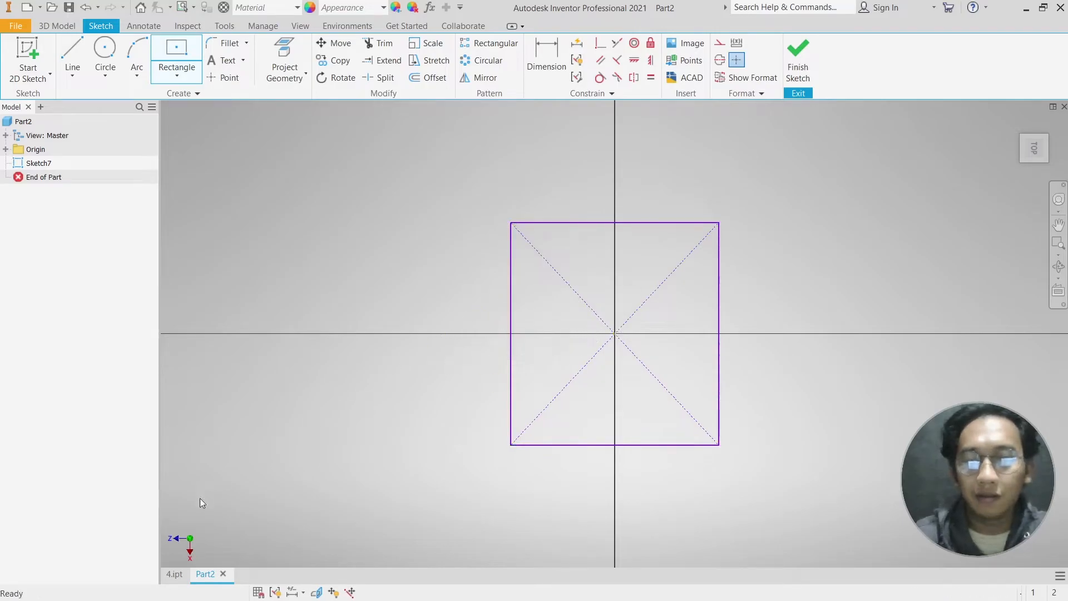
# - Check the truncated pyramid sample in 4.ipt, return to Part2, dimension both rectangle sides to 50 mm, and finish the sketch
pyautogui.click(182, 574)
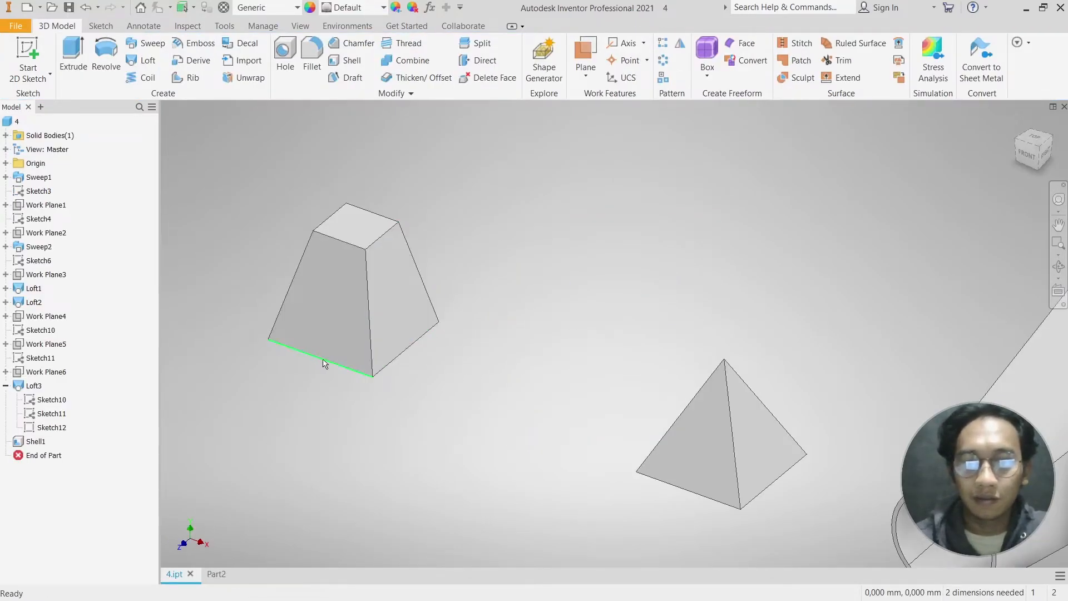
pyautogui.click(215, 574)
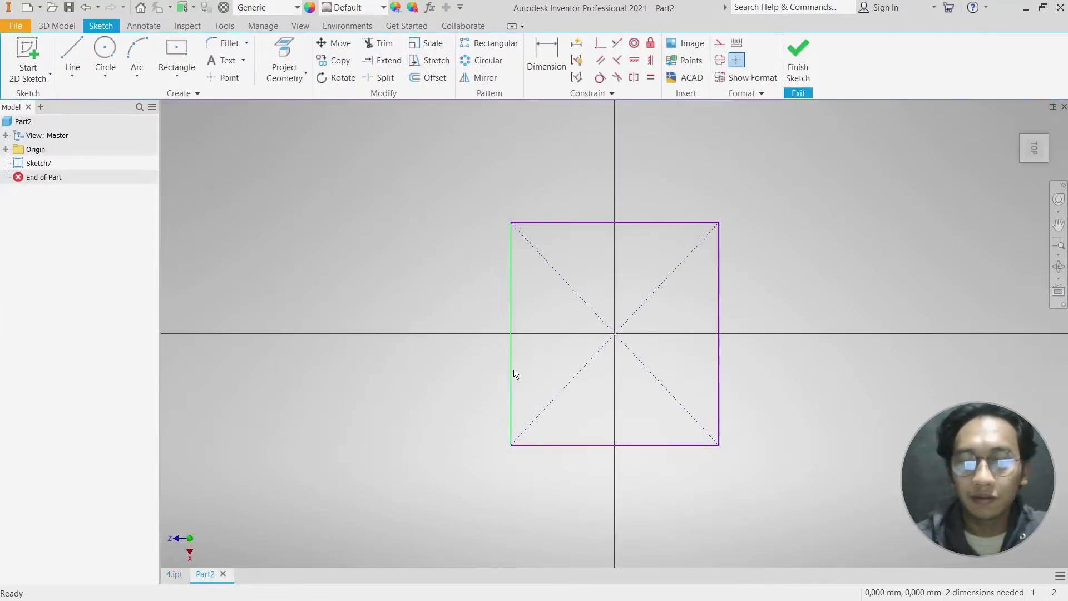
pyautogui.press('d')
pyautogui.click(511, 310)
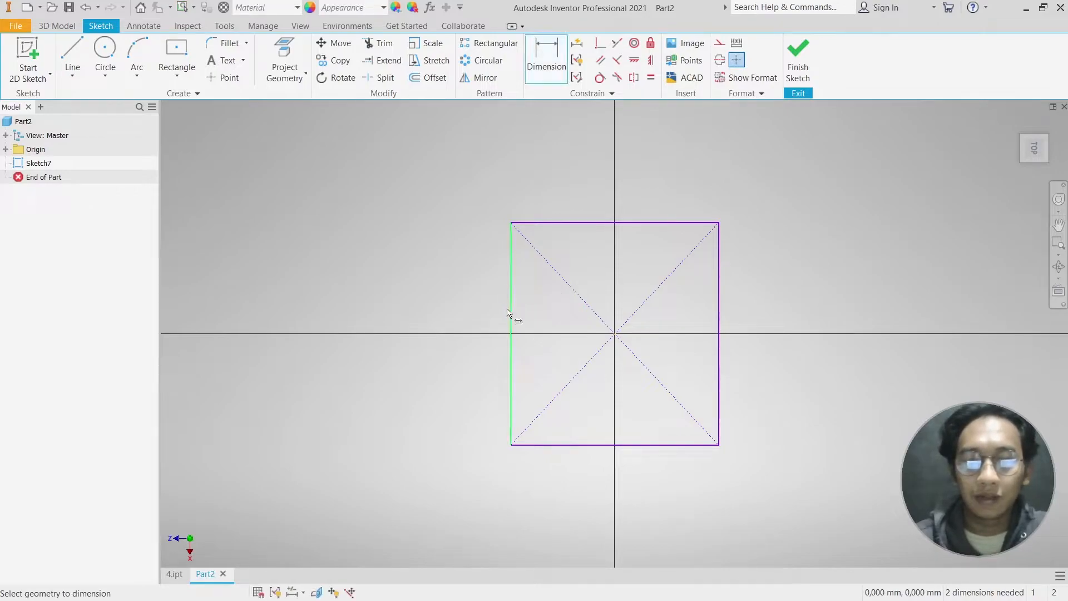
pyautogui.click(459, 313)
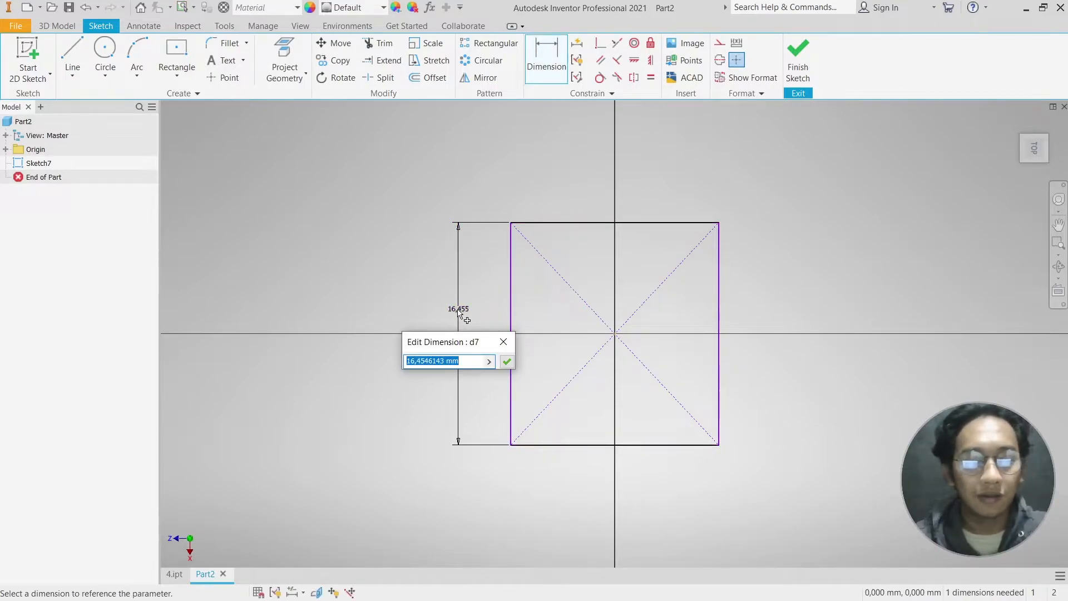
pyautogui.write('20')
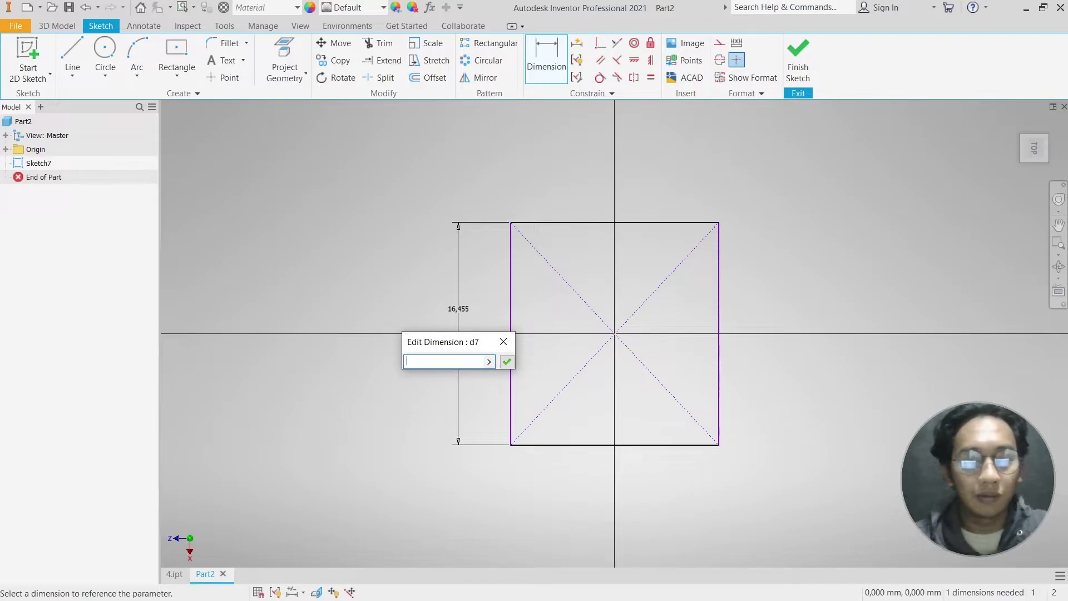
pyautogui.press('Return')
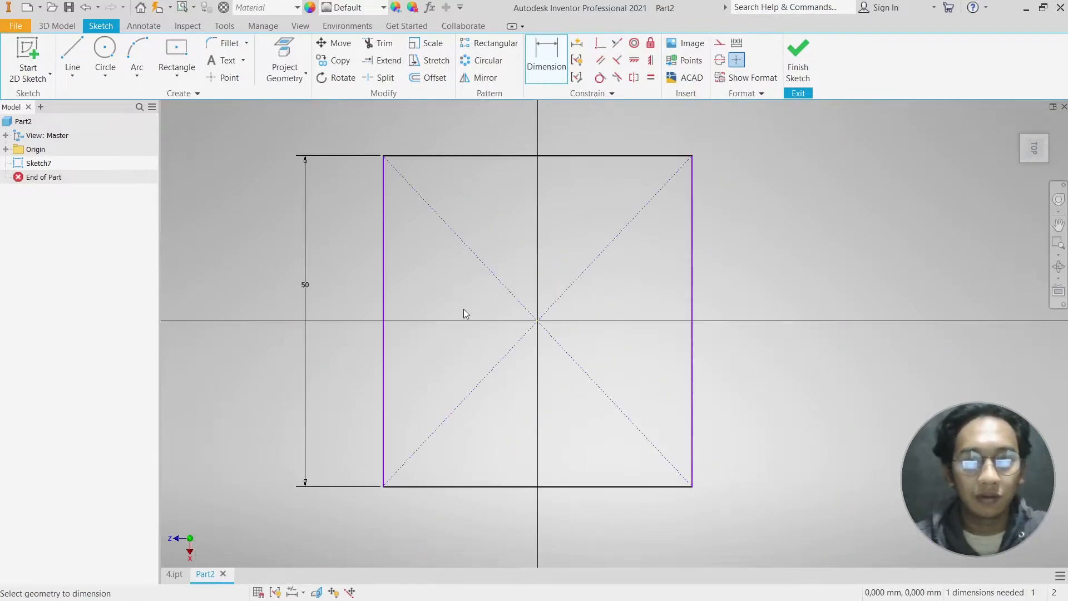
pyautogui.click(519, 156)
pyautogui.click(518, 135)
pyautogui.write('50')
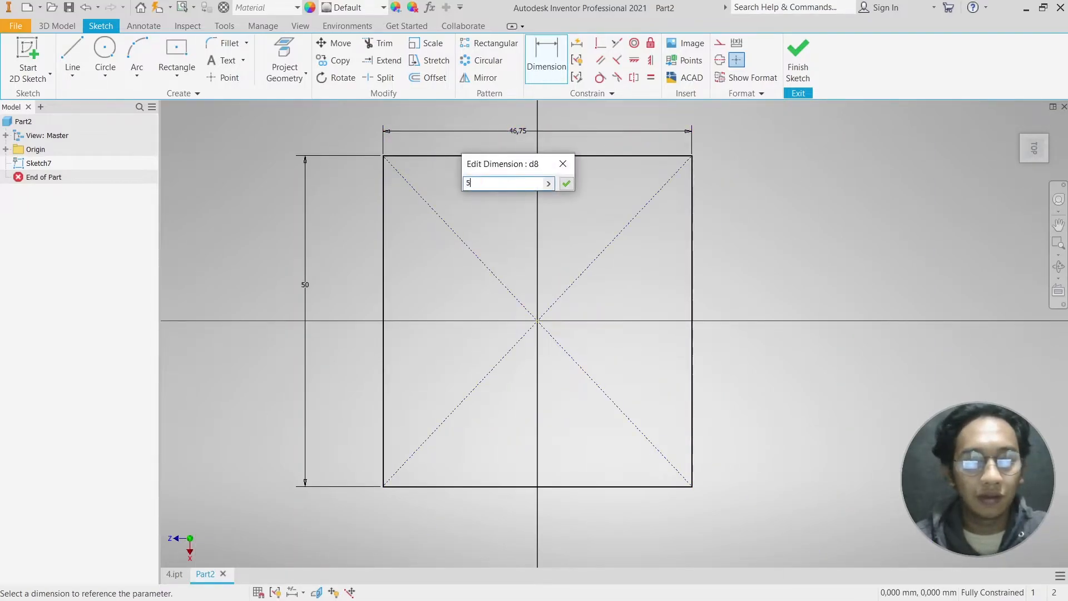
pyautogui.press('Return')
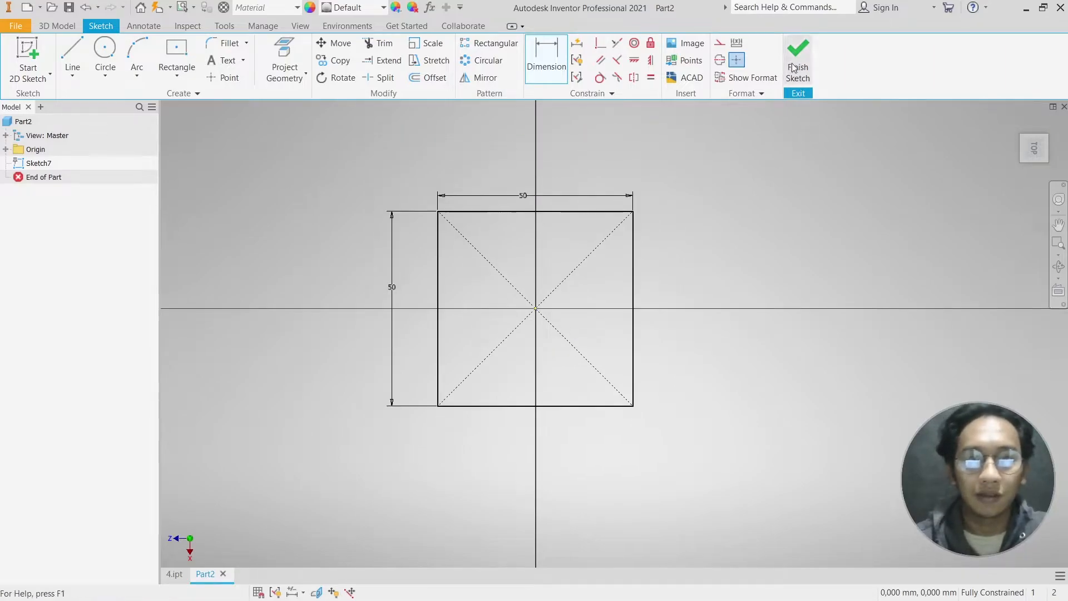
pyautogui.click(798, 62)
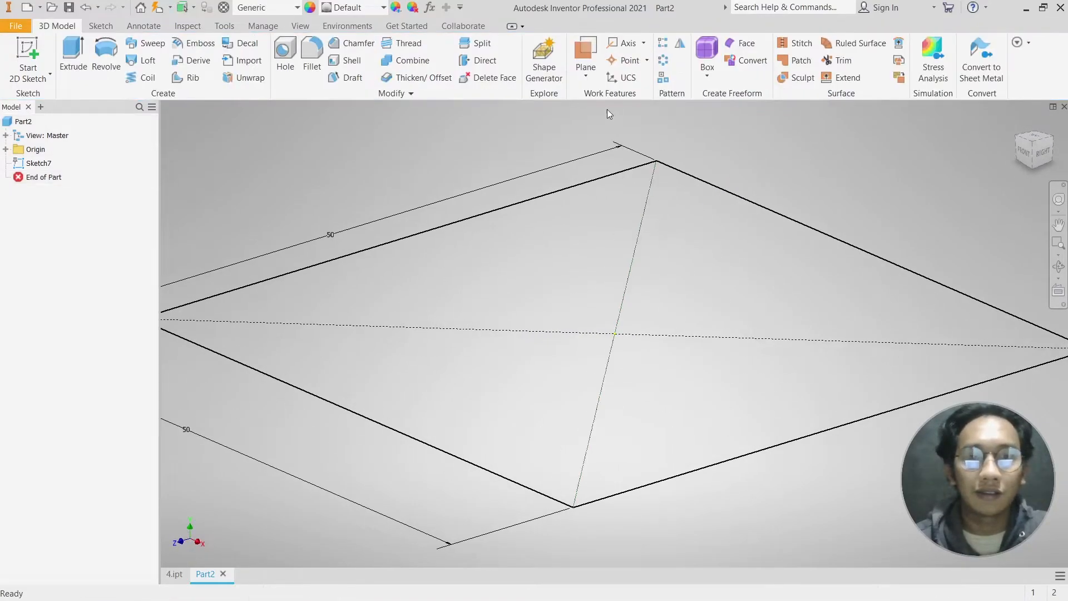
# - Create a work plane offset upward from the XZ Plane, above the base square
pyautogui.click(590, 45)
pyautogui.scroll(-5, 657, 208)
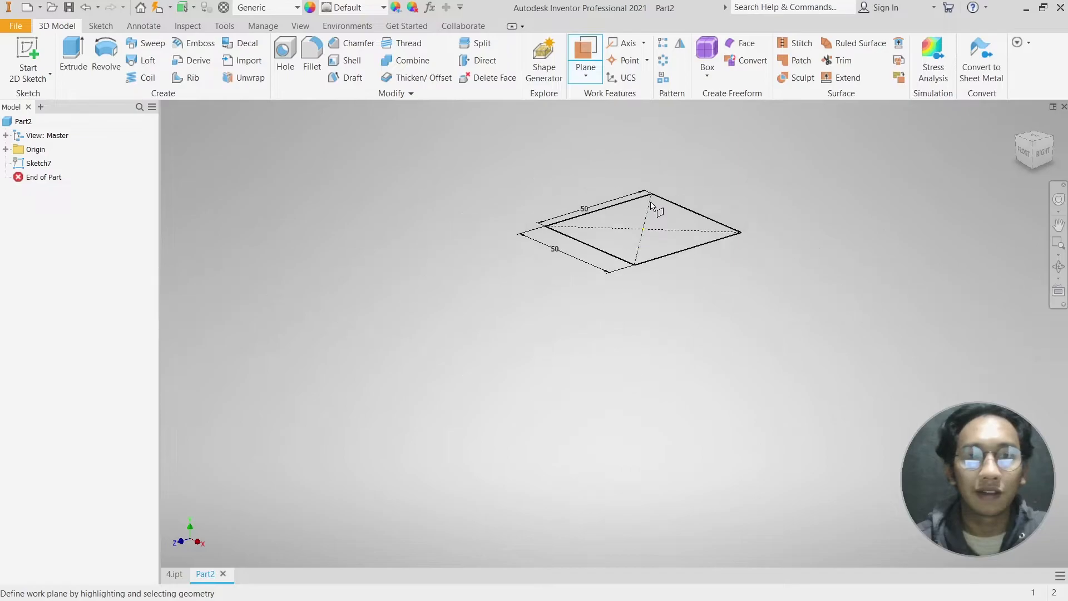
pyautogui.moveTo(657, 208); pyautogui.dragTo(594, 274, button='middle')
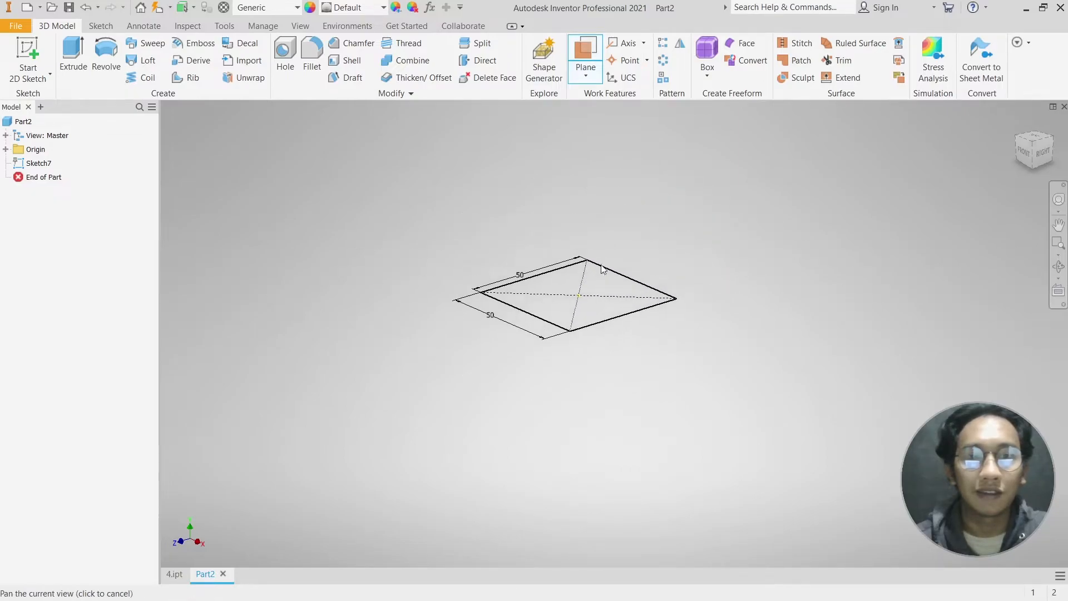
pyautogui.click(6, 149)
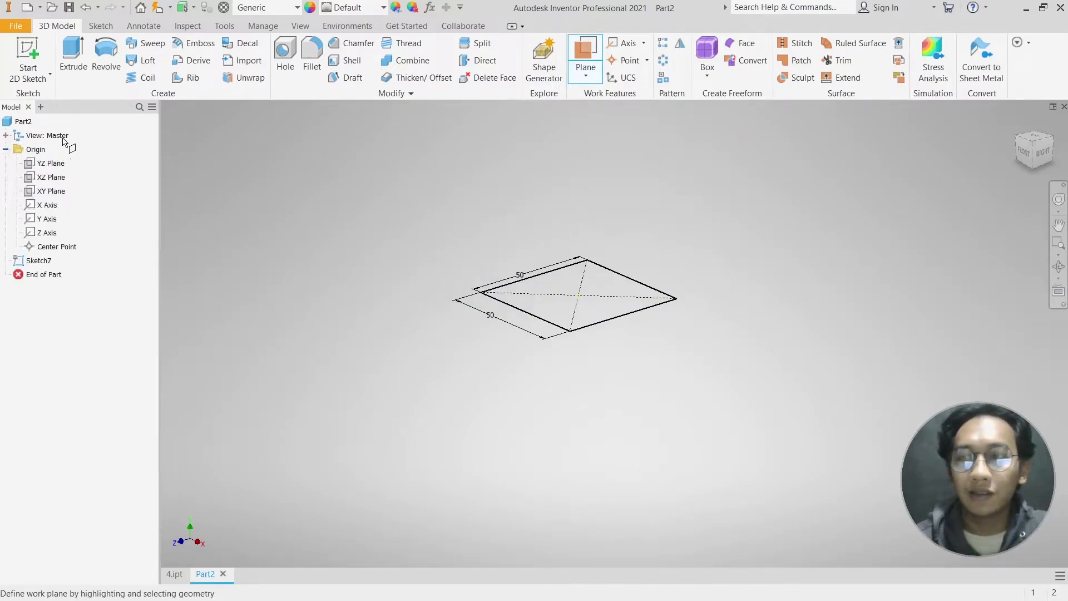
pyautogui.click(54, 178)
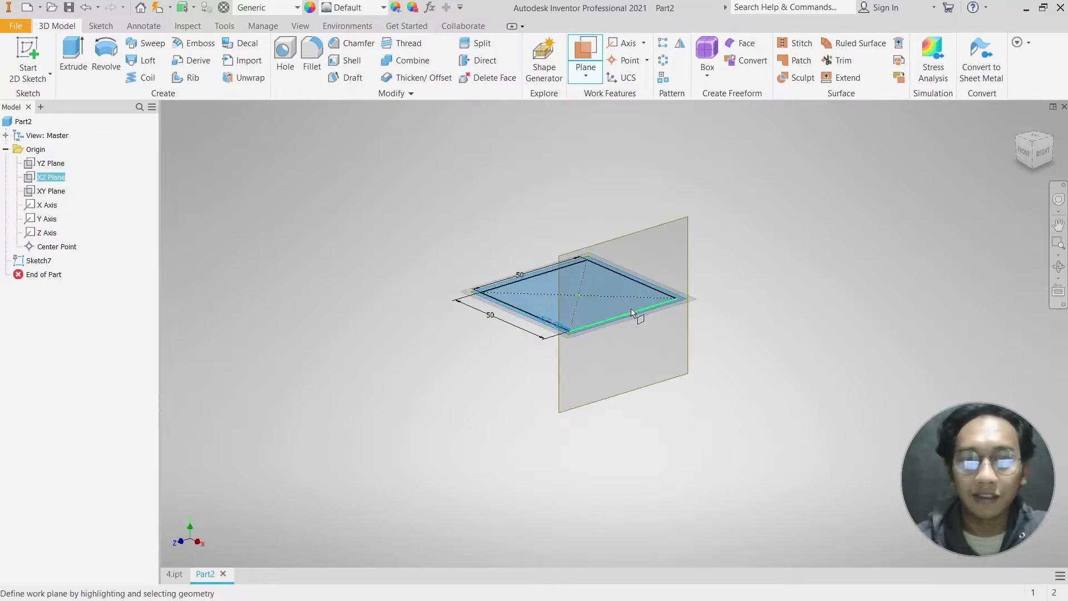
pyautogui.scroll(-3, 626, 295)
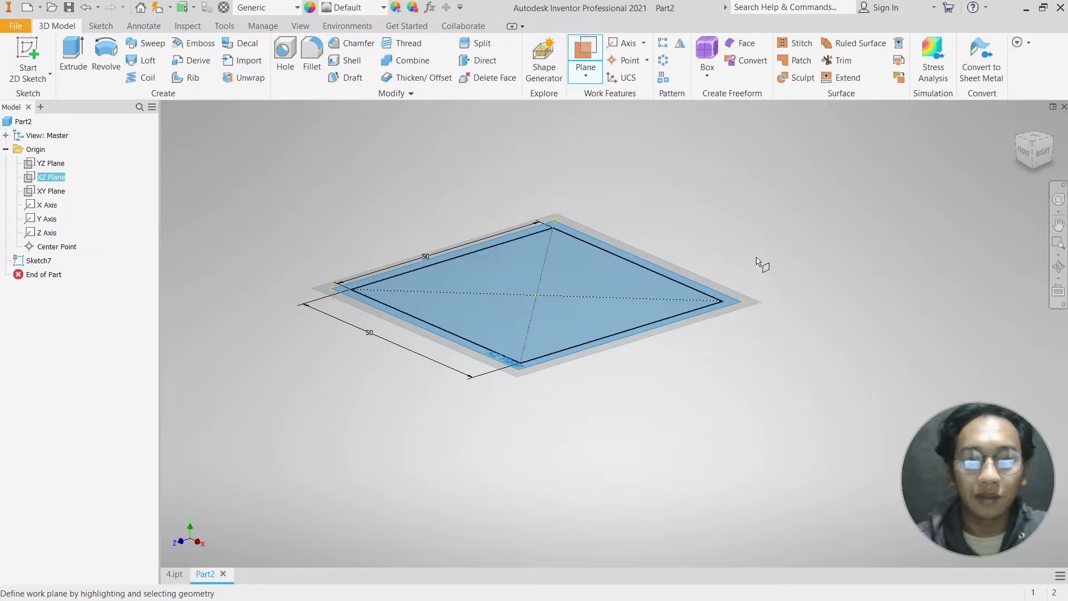
pyautogui.moveTo(810, 286); pyautogui.dragTo(804, 182)
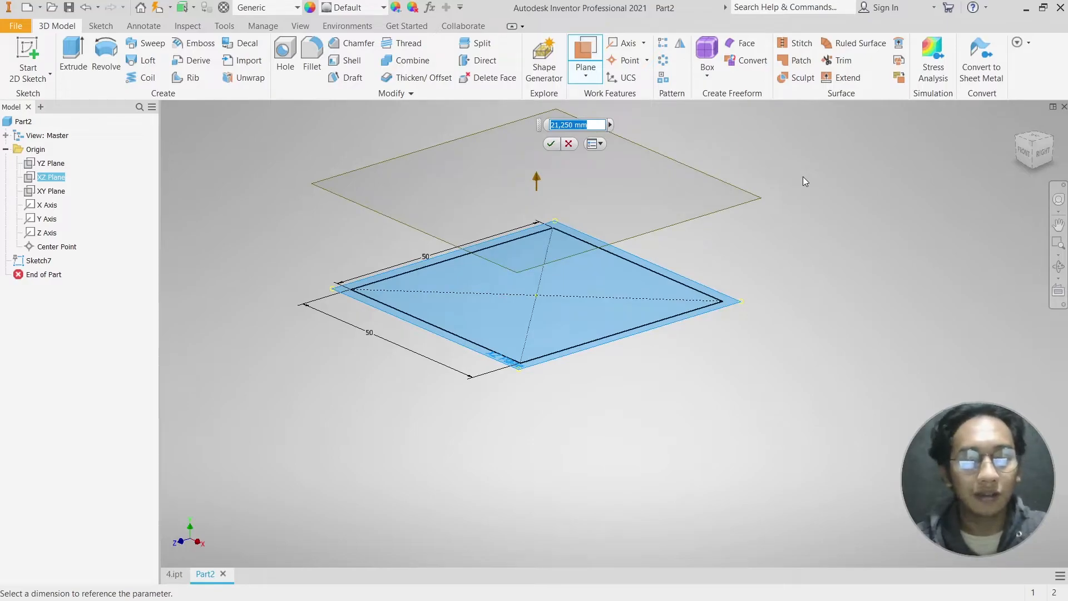
pyautogui.press('Return')
# - Create a sketch on the offset work plane with a 25 by 25 mm square centred on the origin, and finish it
pyautogui.scroll(-5, 730, 281)
pyautogui.moveTo(738, 222); pyautogui.dragTo(636, 286, button='middle')
pyautogui.scroll(4, 616, 274)
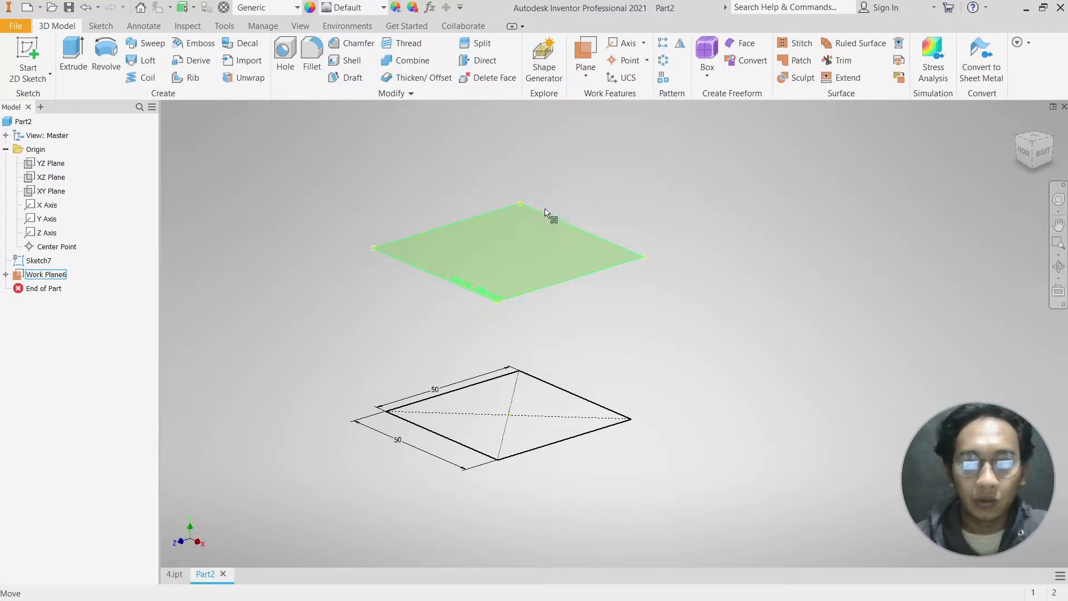
pyautogui.click(539, 294)
pyautogui.rightClick(494, 246)
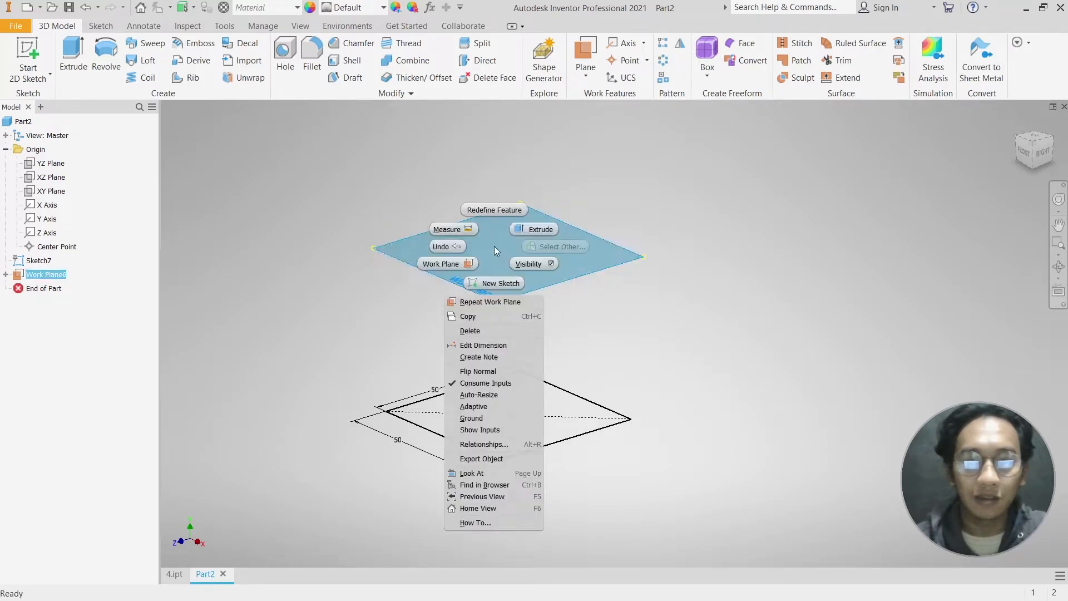
pyautogui.click(496, 285)
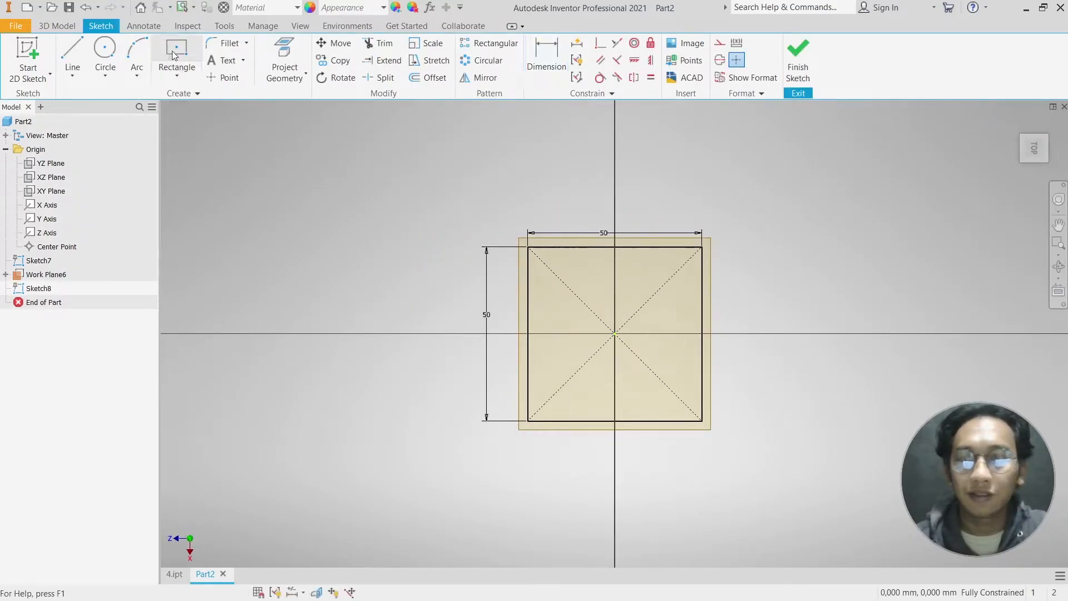
pyautogui.click(176, 53)
pyautogui.click(615, 333)
pyautogui.write('25')
pyautogui.press('Tab')
pyautogui.write('25')
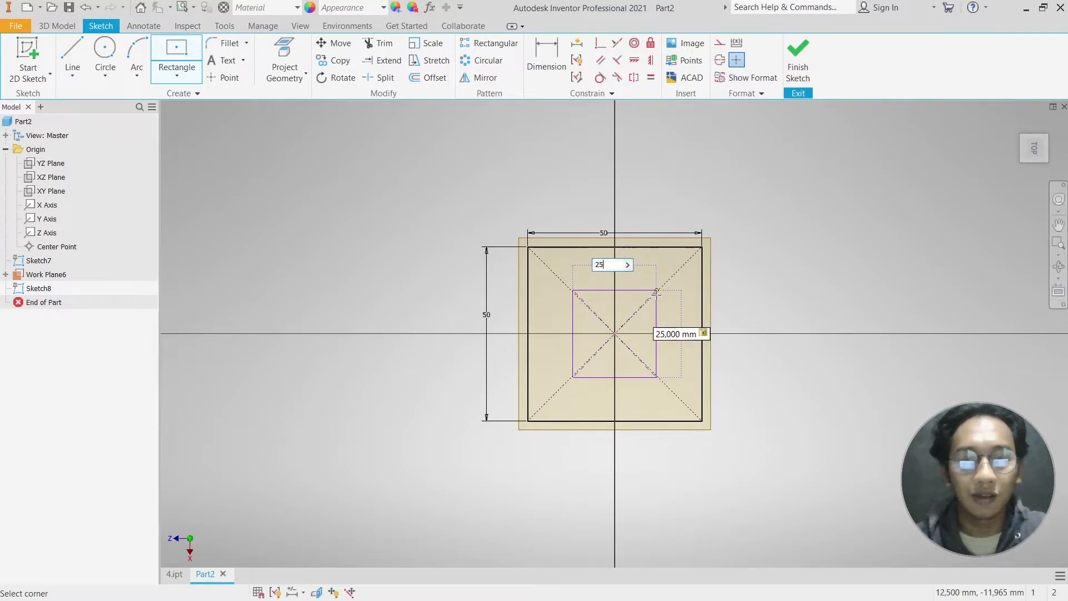
pyautogui.press('Return')
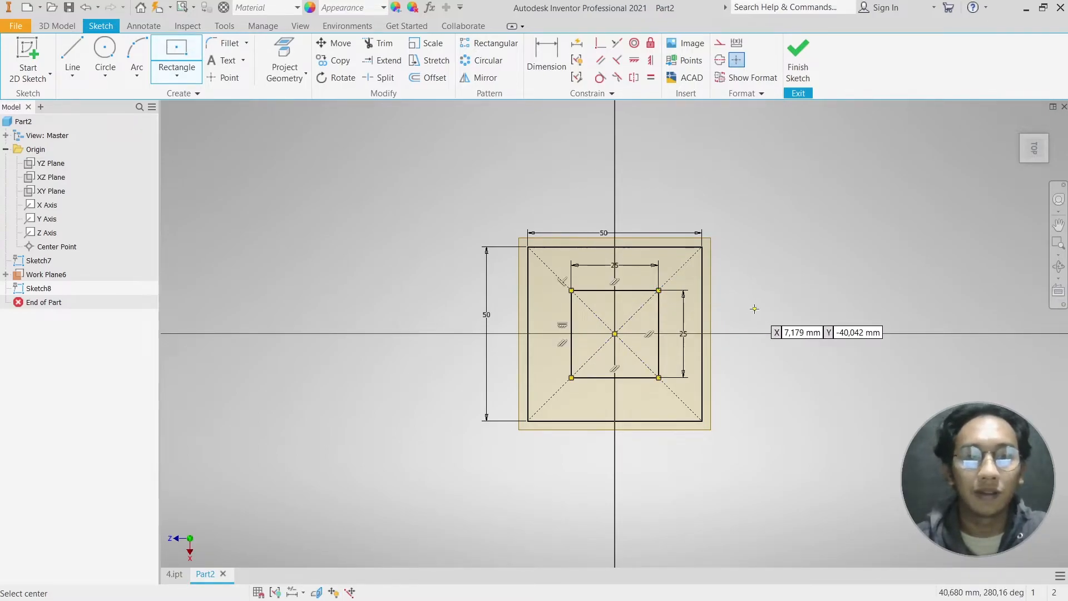
pyautogui.click(798, 55)
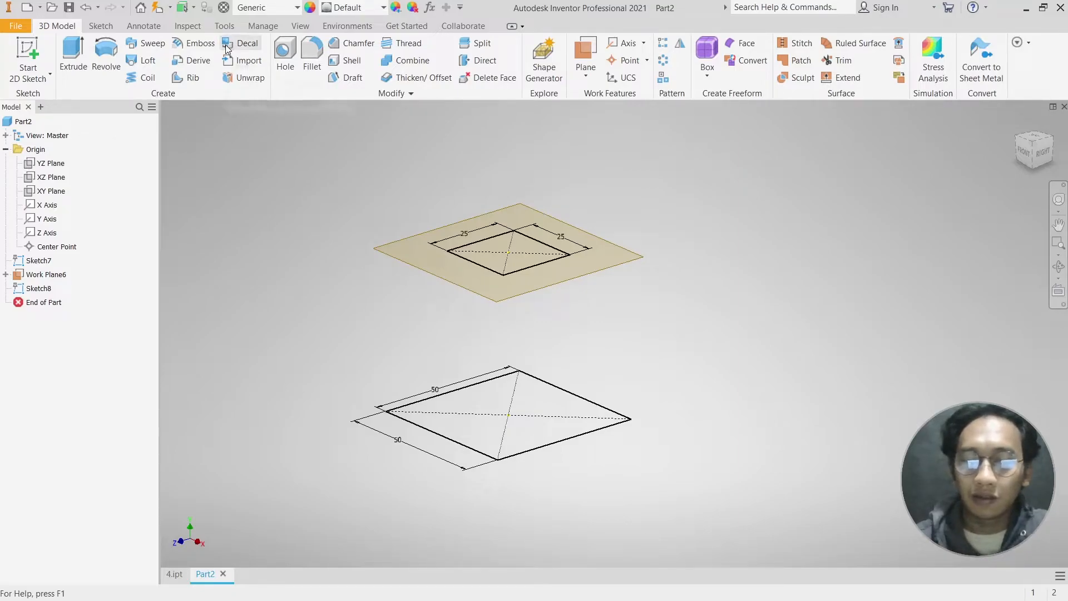
# - Create a solid Loft from the 50 mm base square Sketch7 to the 25 mm upper square Sketch8
pyautogui.hotkey('ctrl', 'shift', 'l')
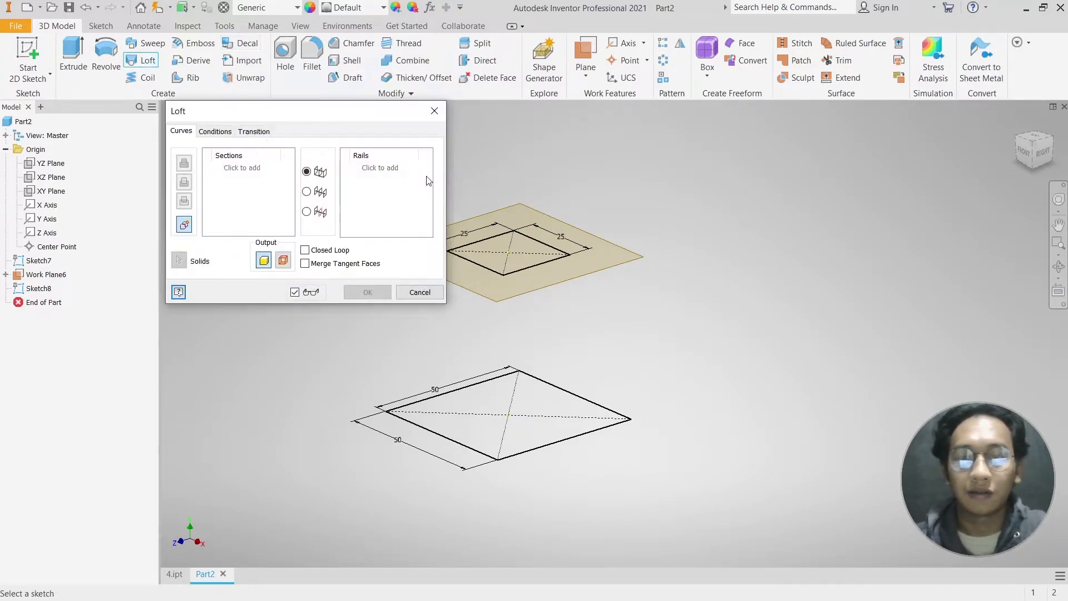
pyautogui.moveTo(287, 121); pyautogui.dragTo(338, 137)
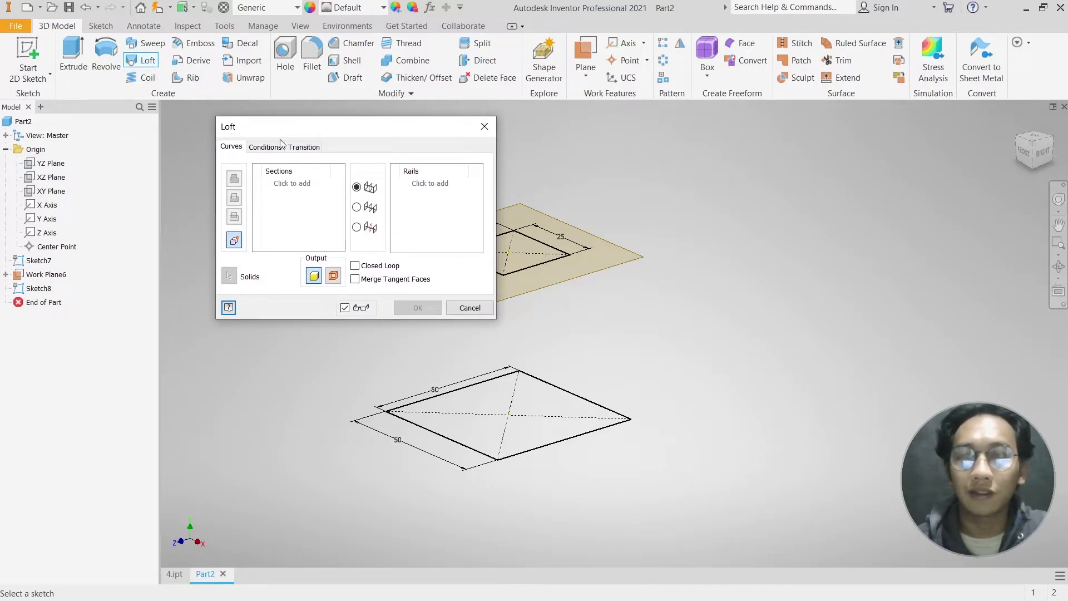
pyautogui.moveTo(406, 129); pyautogui.dragTo(862, 155)
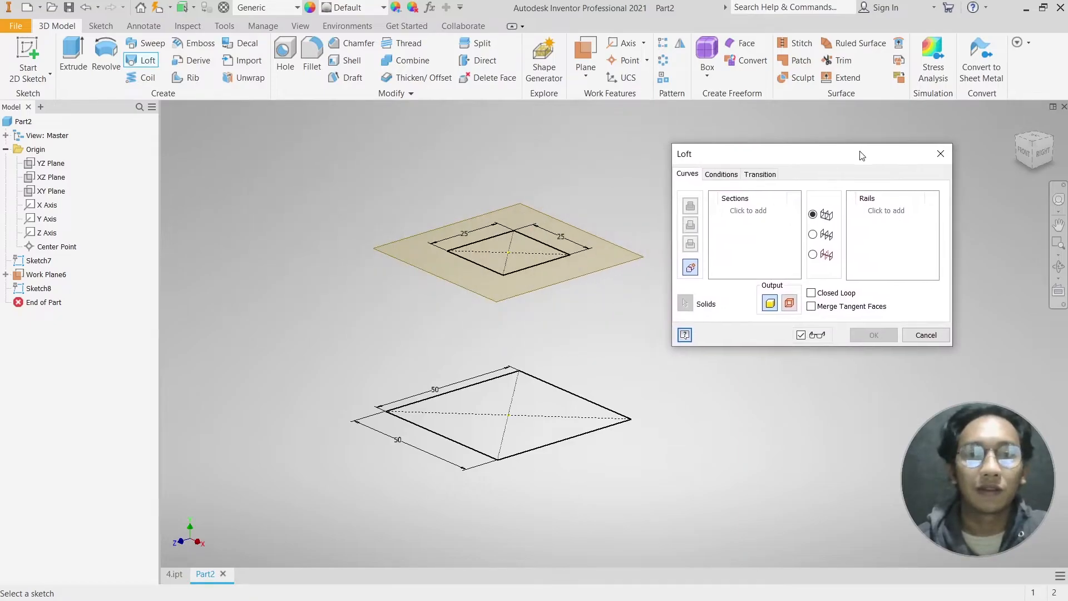
pyautogui.click(534, 452)
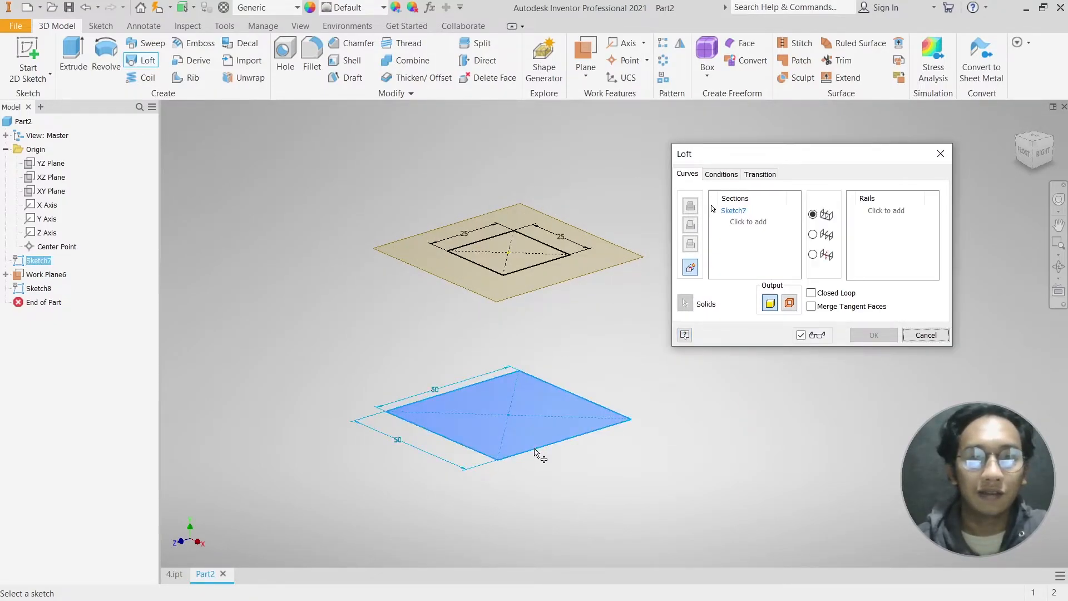
pyautogui.click(524, 273)
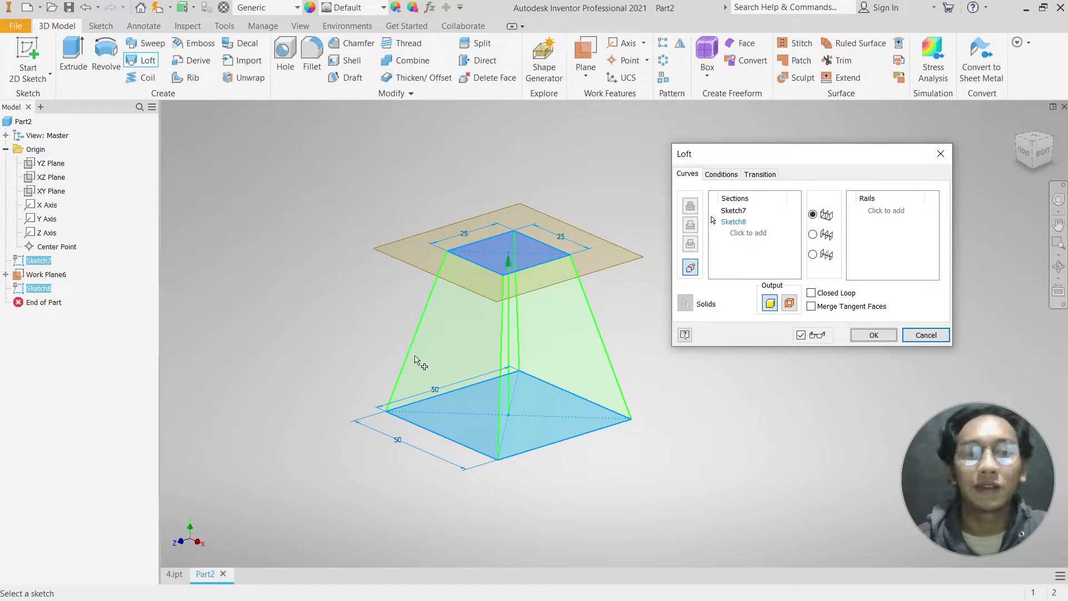
pyautogui.click(875, 335)
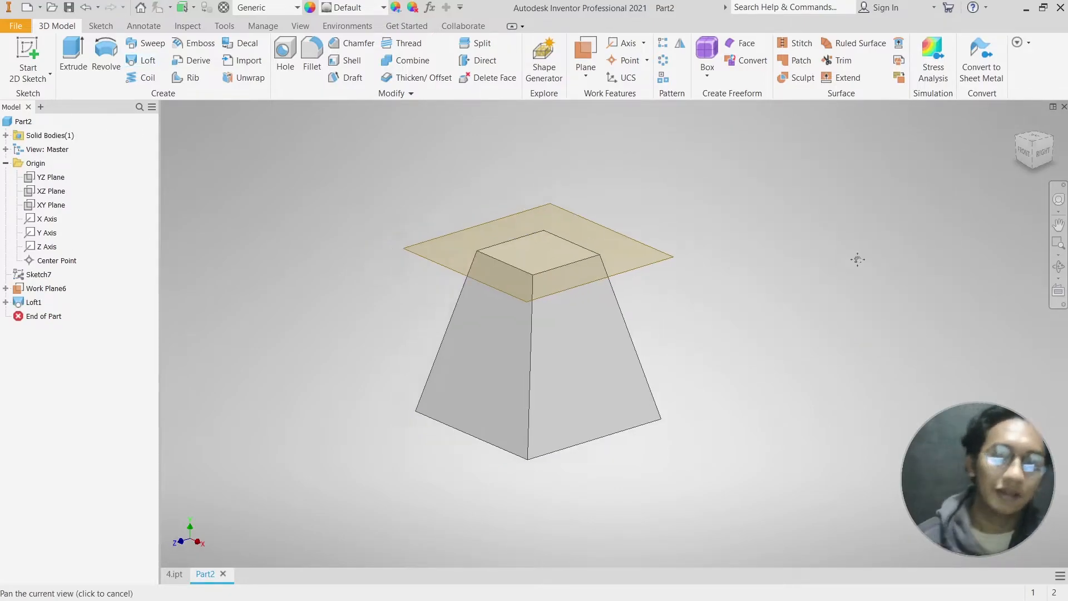
# - Examine the lofted truncated pyramid, collapse the Origin folder, and switch to 4.ipt to examine the pointed pyramid sample up close
pyautogui.scroll(3, 741, 262)
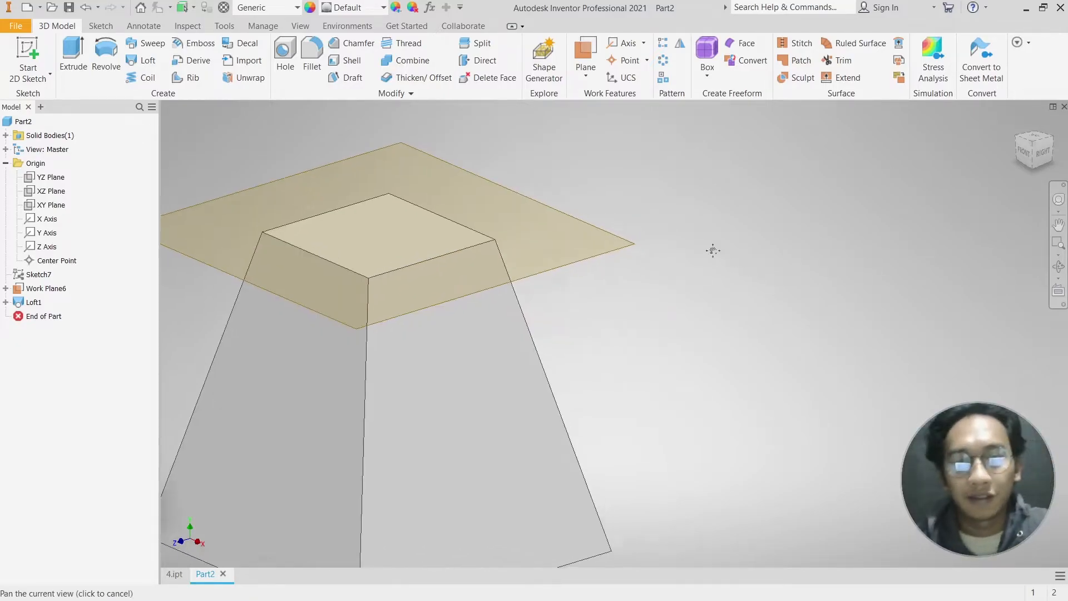
pyautogui.scroll(-6, 696, 244)
pyautogui.scroll(5, 651, 261)
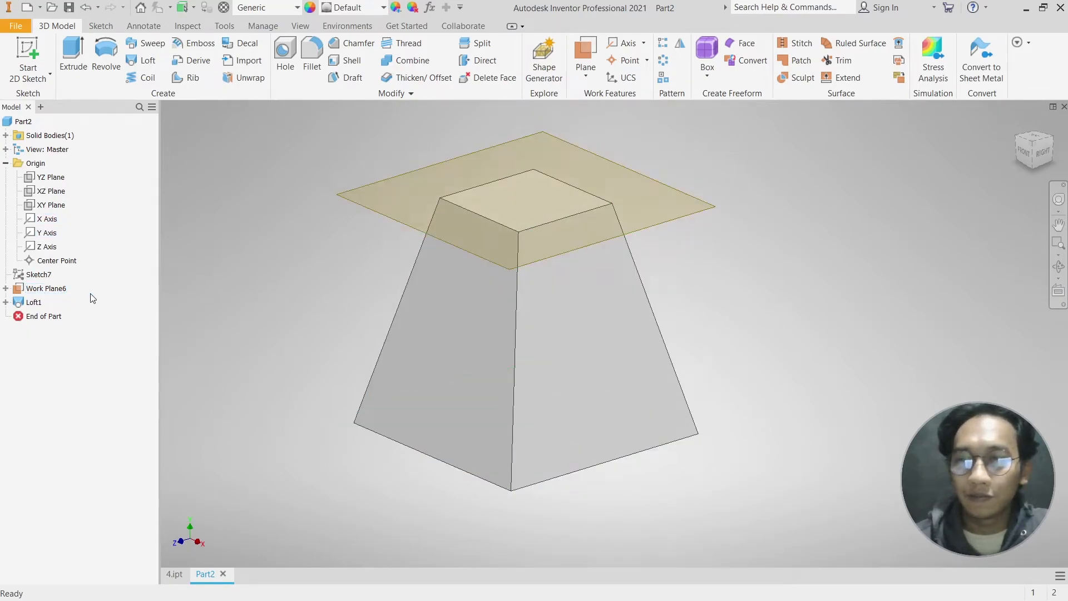
pyautogui.click(5, 163)
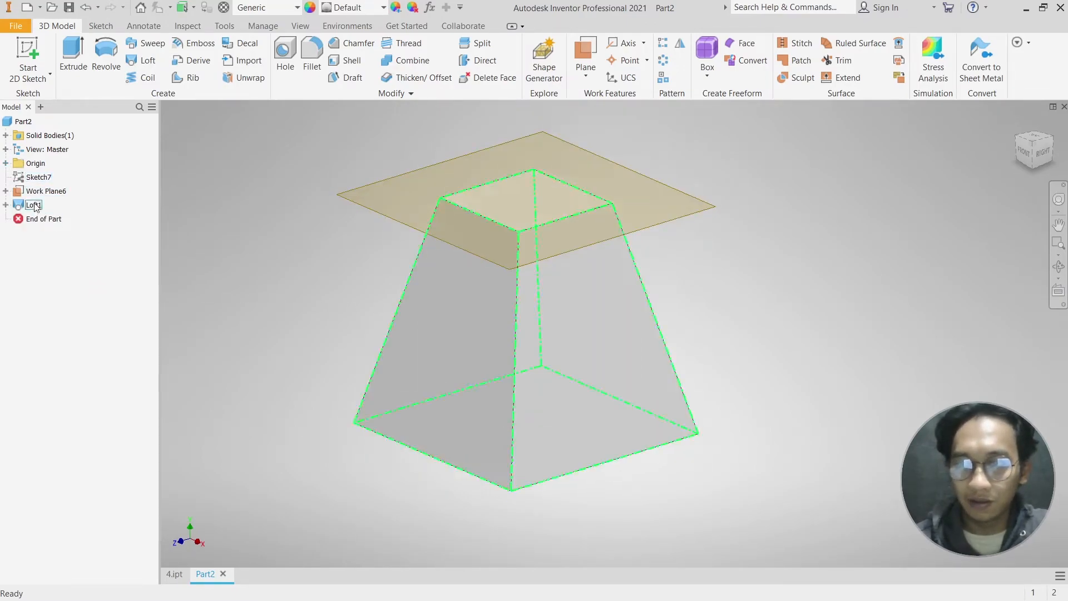
pyautogui.click(174, 573)
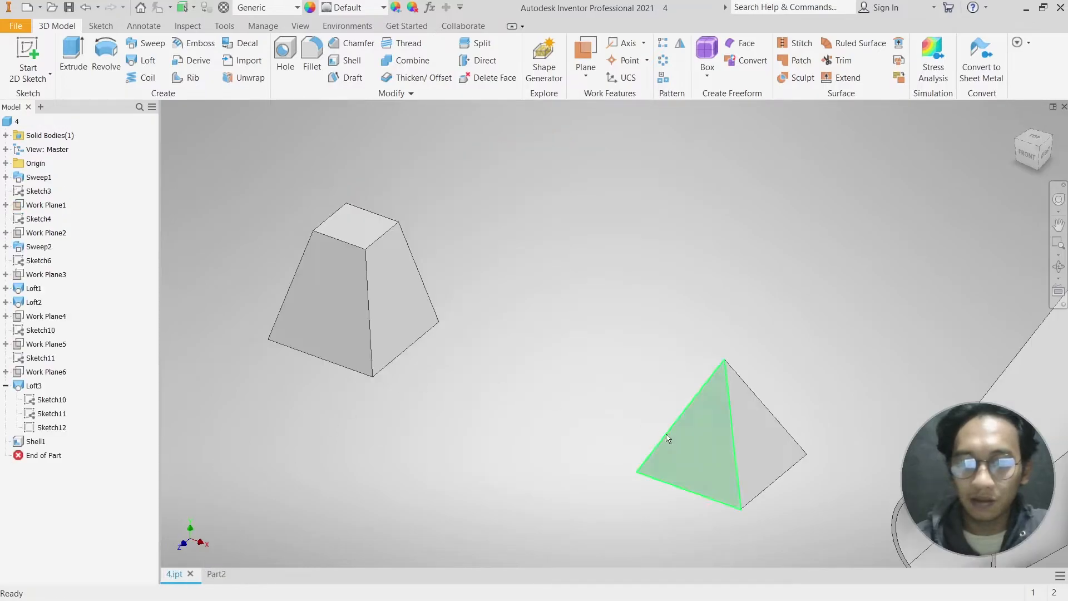
pyautogui.moveTo(645, 437); pyautogui.dragTo(467, 332, button='middle')
pyautogui.scroll(3, 455, 320)
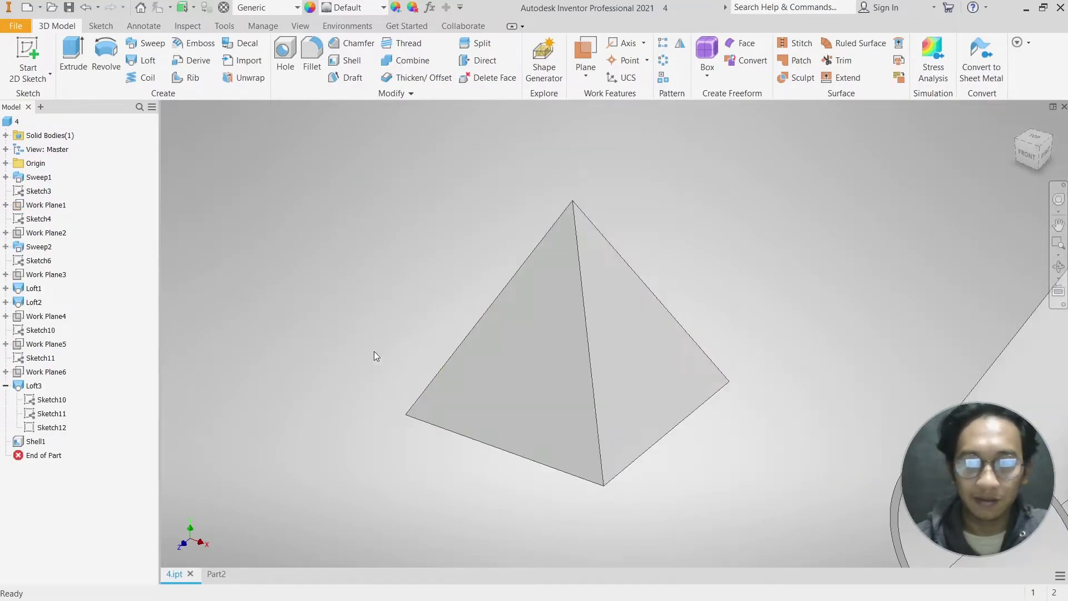
# - Switch to Part2 and delete the loft with its consumed sketch, the offset work plane and the base square sketch
pyautogui.click(214, 573)
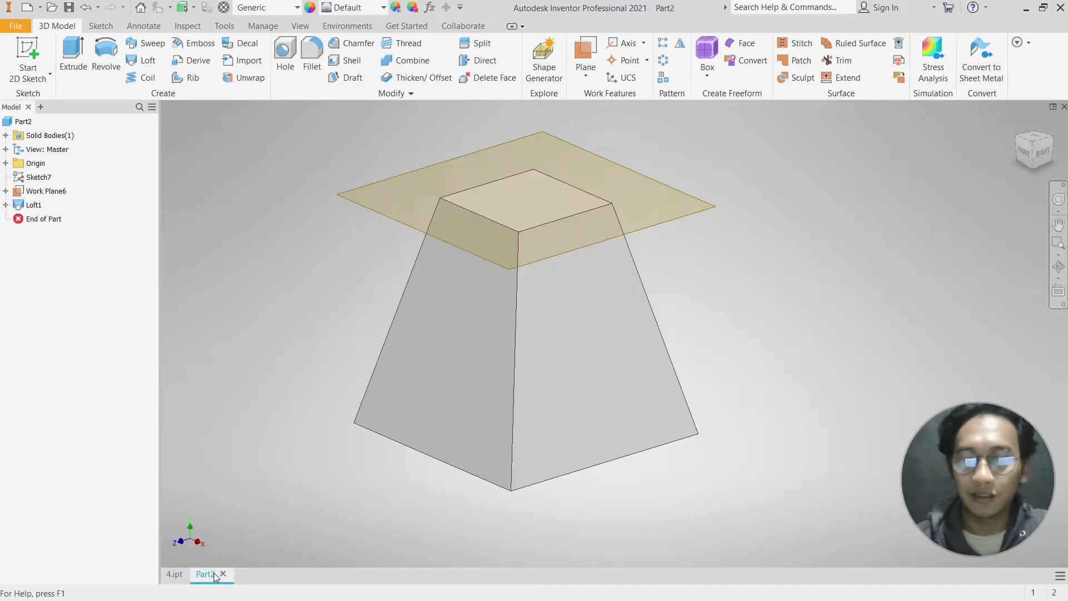
pyautogui.rightClick(25, 209)
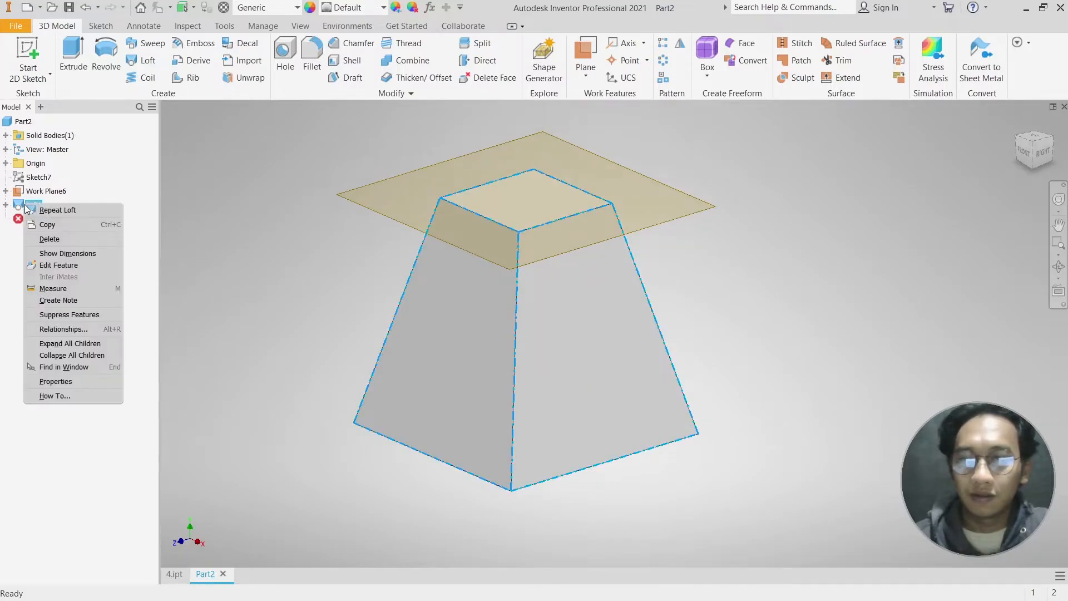
pyautogui.click(58, 238)
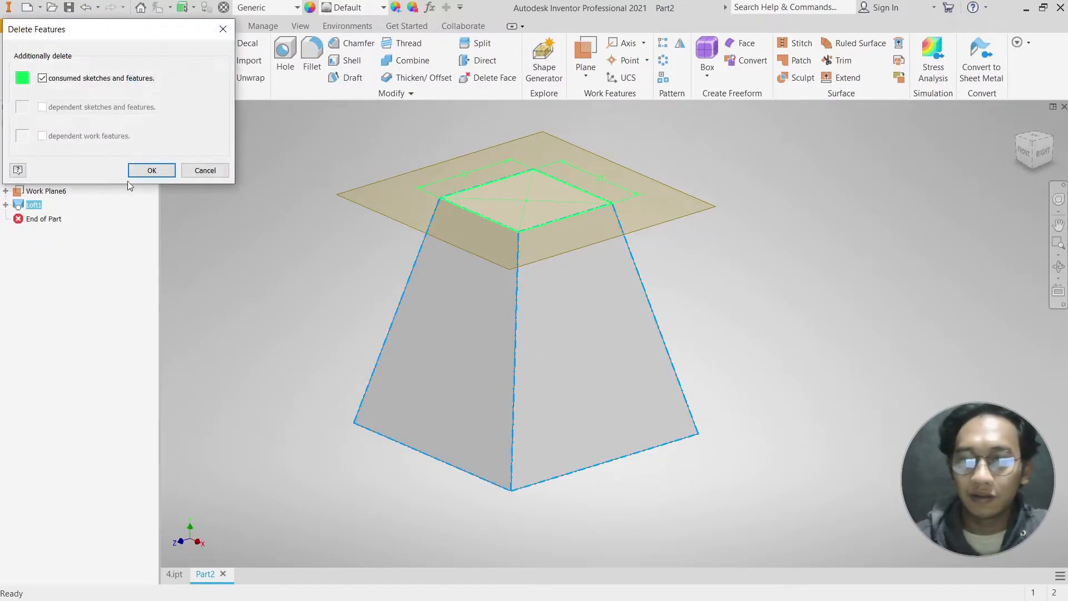
pyautogui.click(162, 172)
pyautogui.click(43, 177)
pyautogui.rightClick(42, 177)
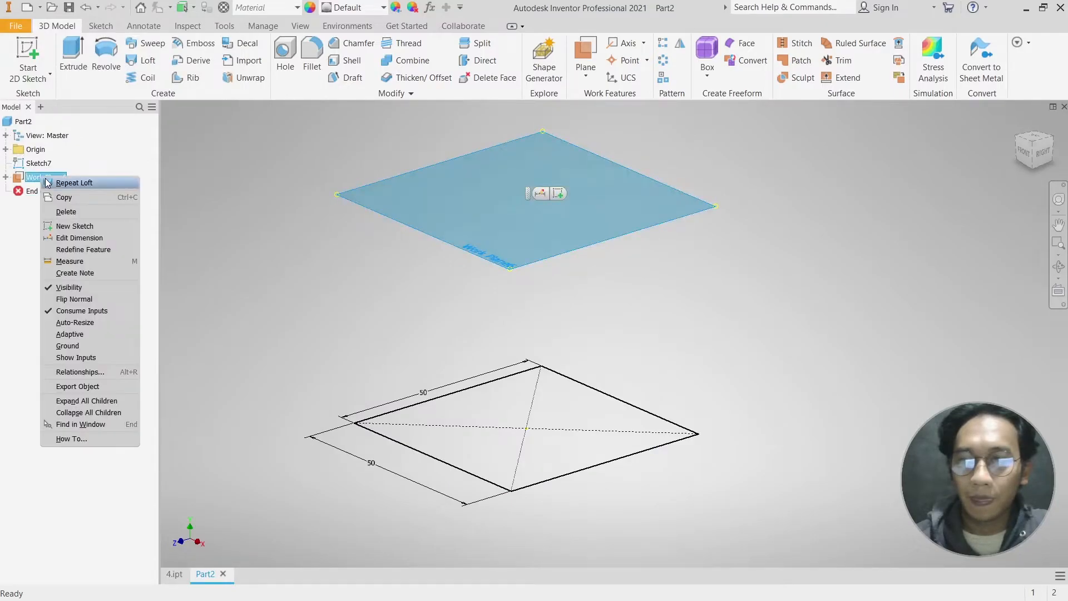
pyautogui.click(67, 212)
pyautogui.rightClick(39, 162)
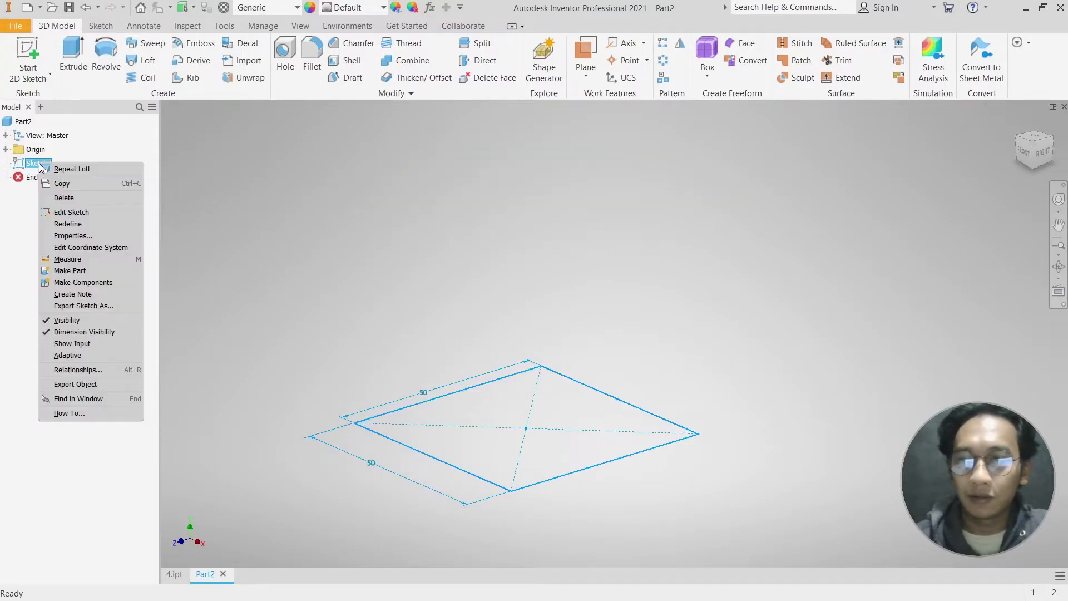
pyautogui.click(64, 198)
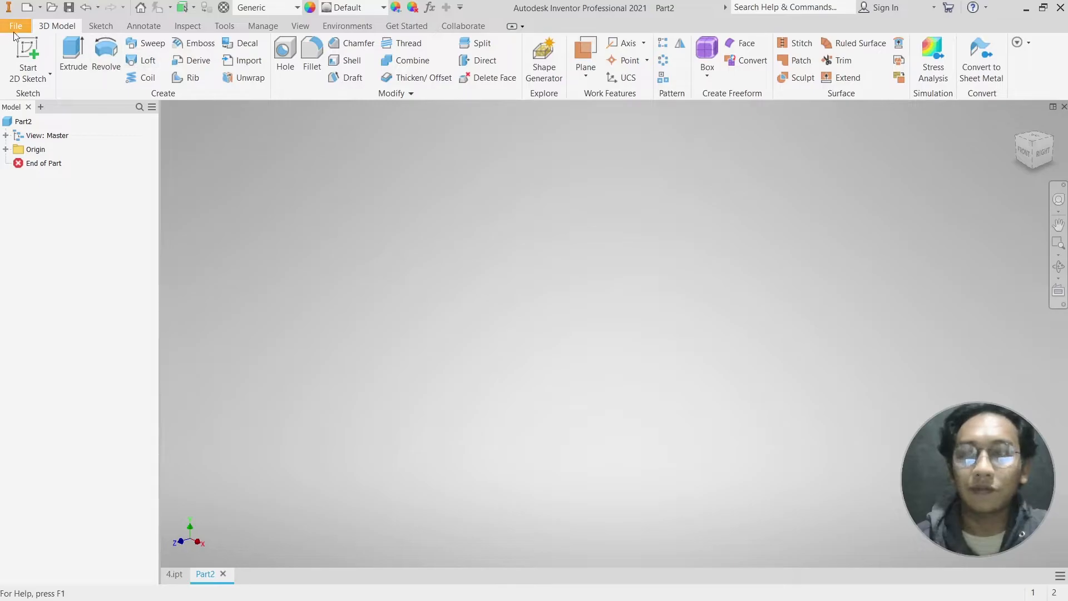
# - Create a sketch on the XZ Plane with a 50 by 50 mm square centred on the origin, and finish it
pyautogui.click(23, 48)
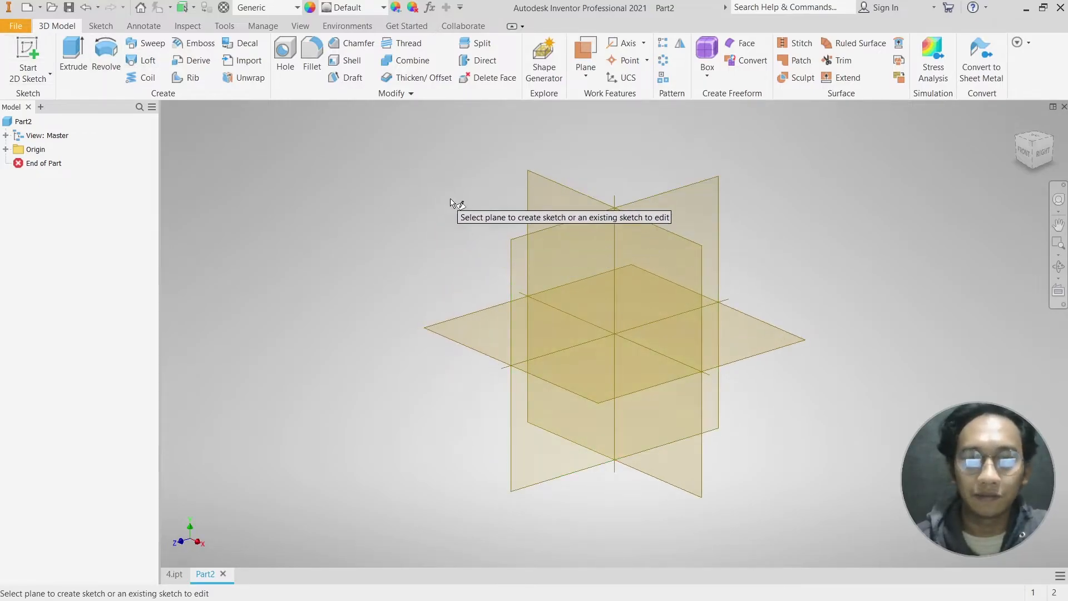
pyautogui.click(459, 322)
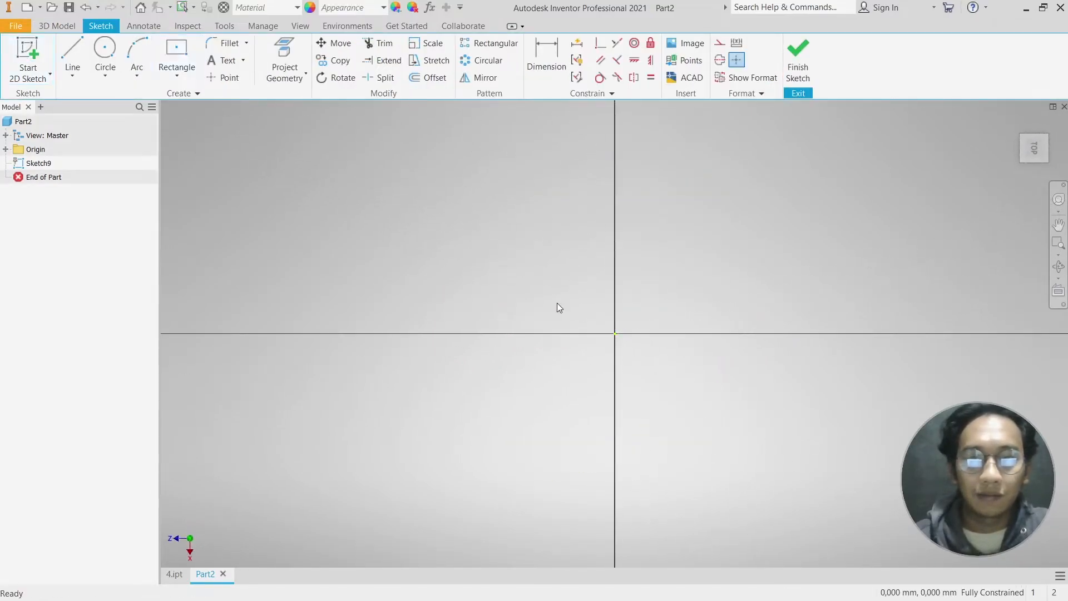
pyautogui.click(1055, 125)
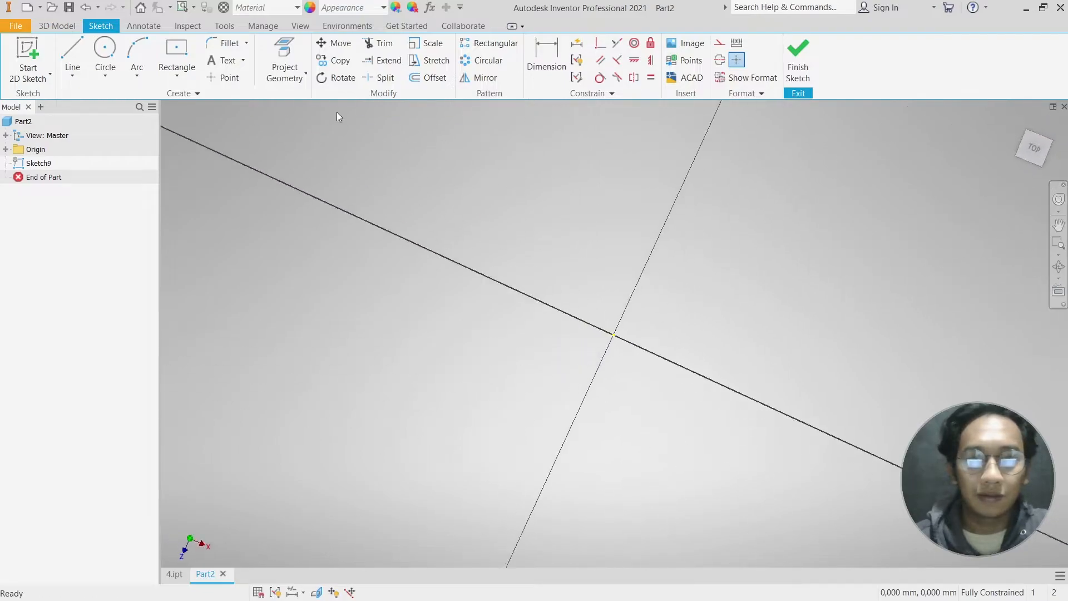
pyautogui.click(178, 65)
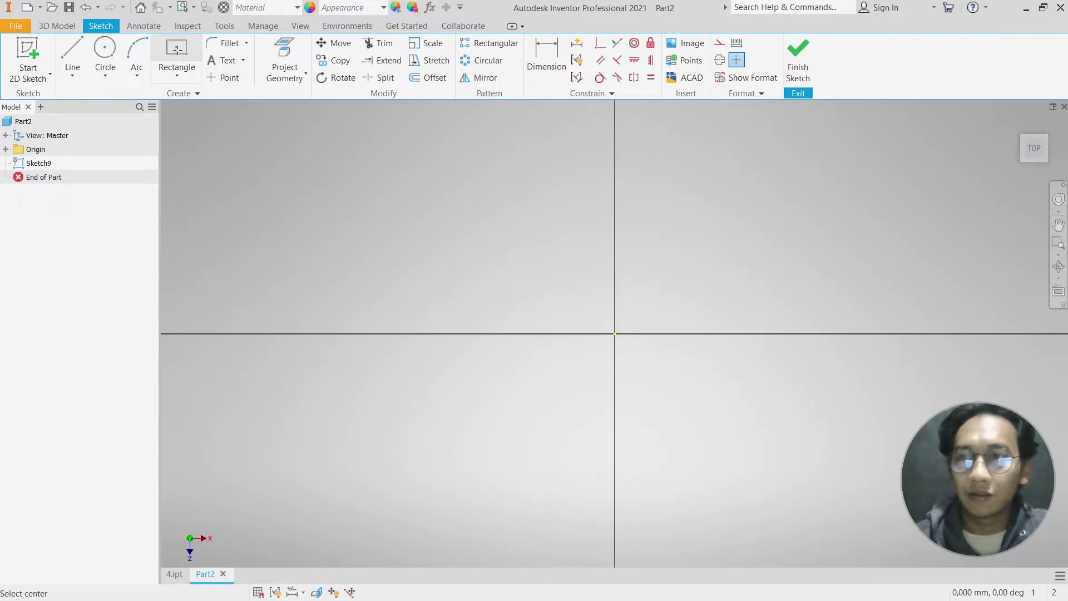
pyautogui.click(615, 334)
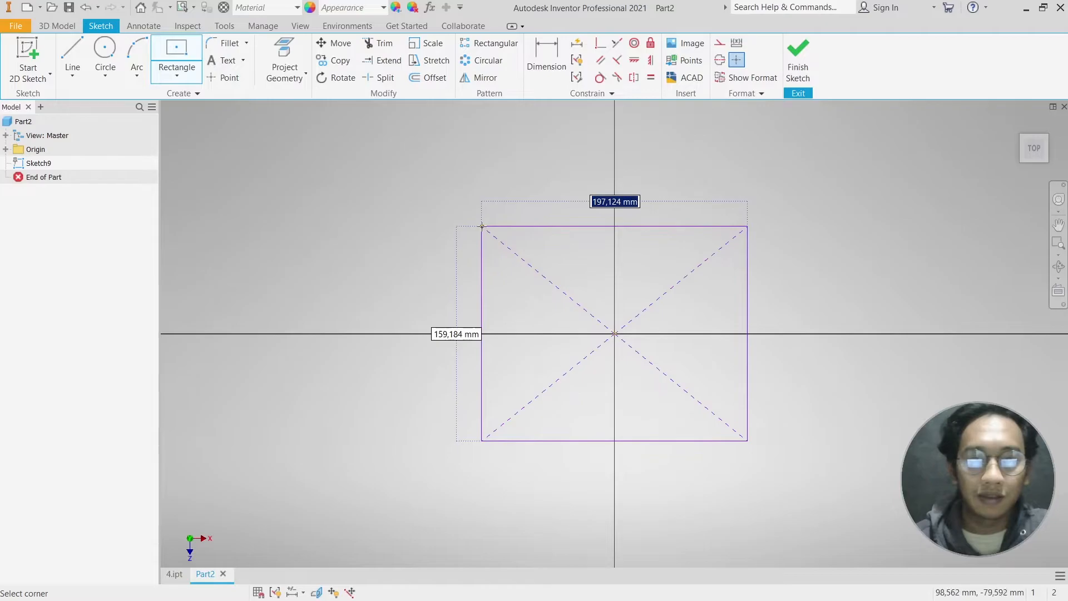
pyautogui.write('50')
pyautogui.press('Tab')
pyautogui.write('50')
pyautogui.press('Tab')
pyautogui.press('Return')
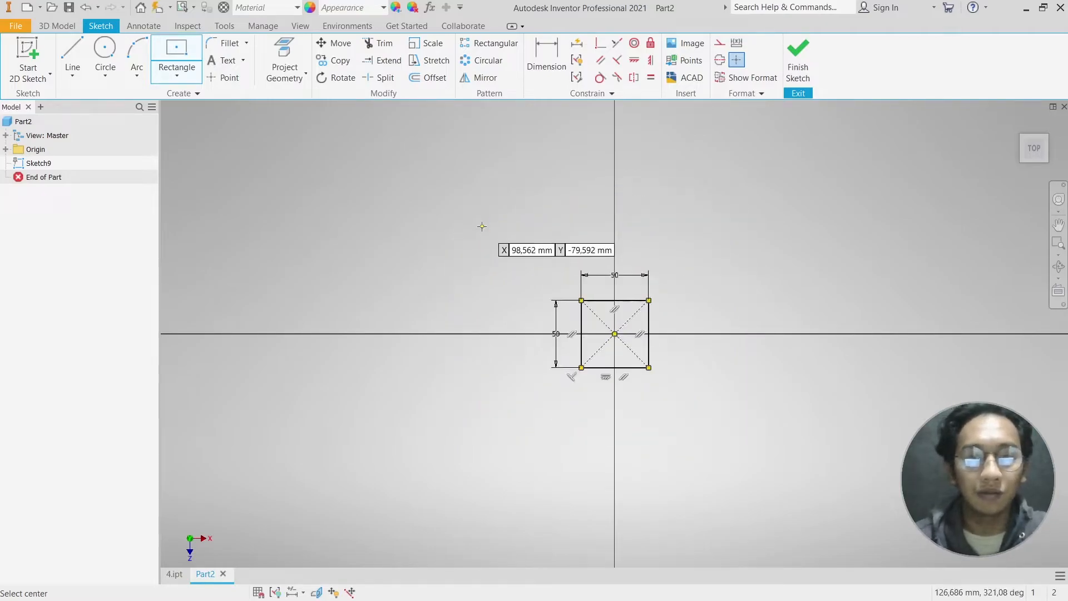
pyautogui.scroll(-2, 662, 409)
pyautogui.scroll(5, 642, 397)
pyautogui.press('Escape')
pyautogui.click(798, 62)
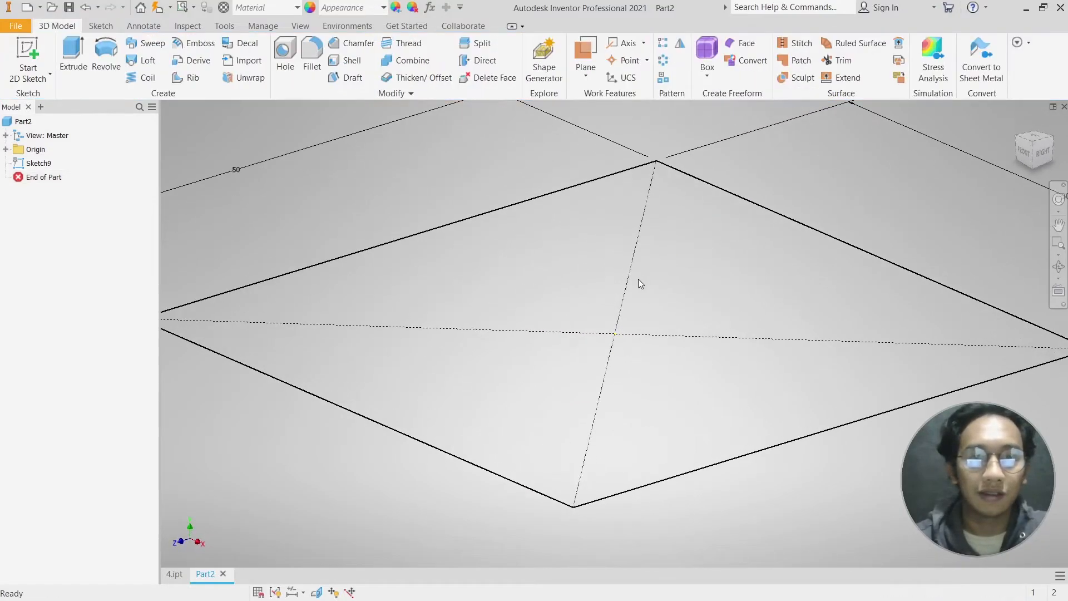
pyautogui.scroll(-5, 639, 279)
pyautogui.moveTo(639, 279); pyautogui.dragTo(596, 315, button='middle')
pyautogui.scroll(-1, 592, 317)
pyautogui.click(586, 53)
pyautogui.click(5, 149)
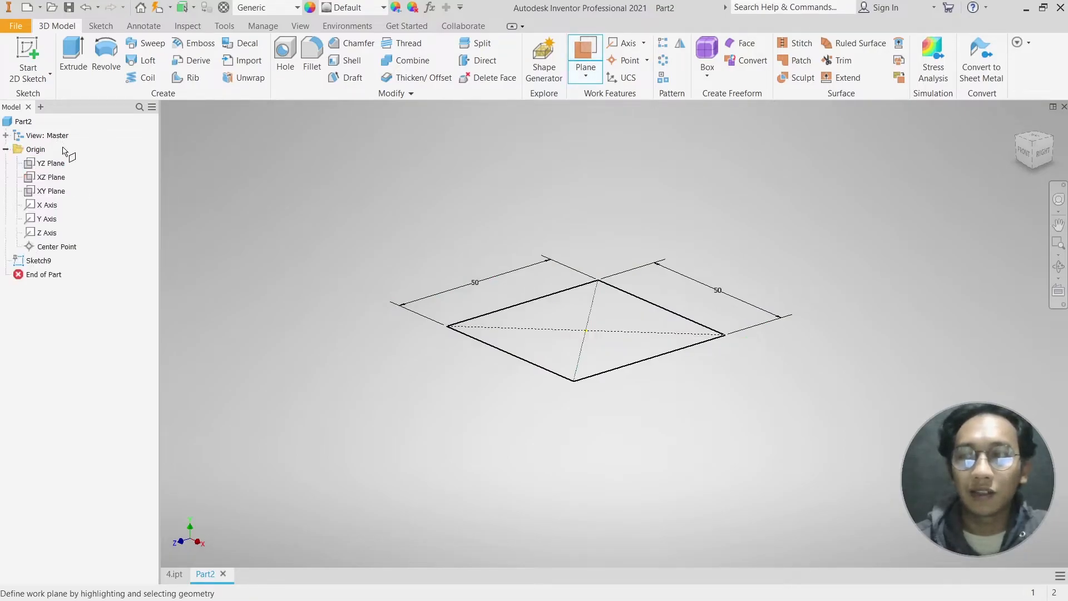
pyautogui.click(54, 193)
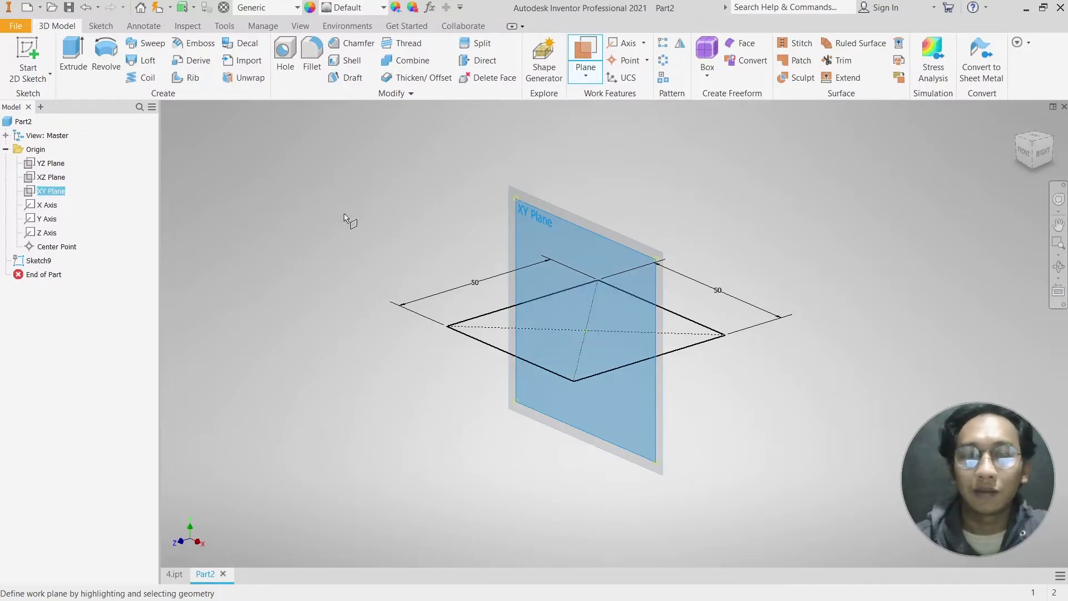
# - Start a sketch on the XY Plane and draw a 50 mm vertical line upward from the origin
pyautogui.click(28, 57)
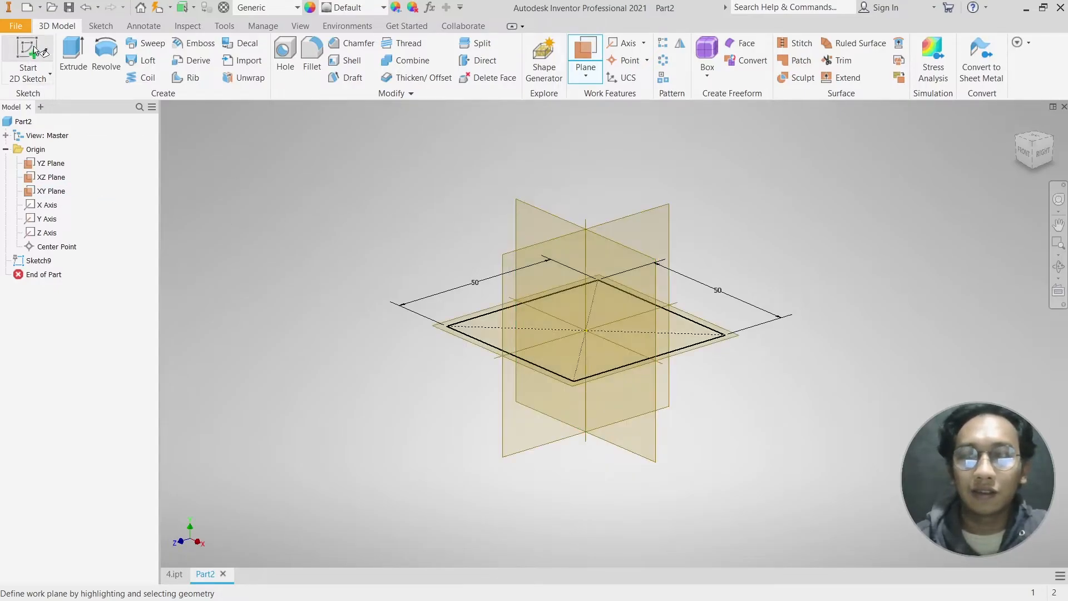
pyautogui.click(573, 231)
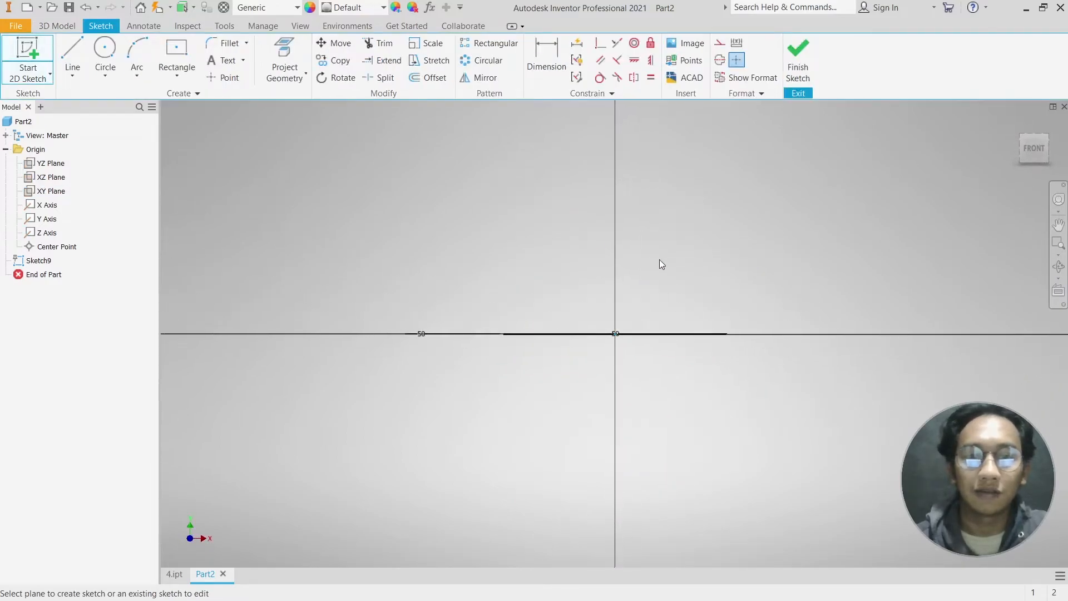
pyautogui.moveTo(649, 279); pyautogui.dragTo(565, 312, button='middle')
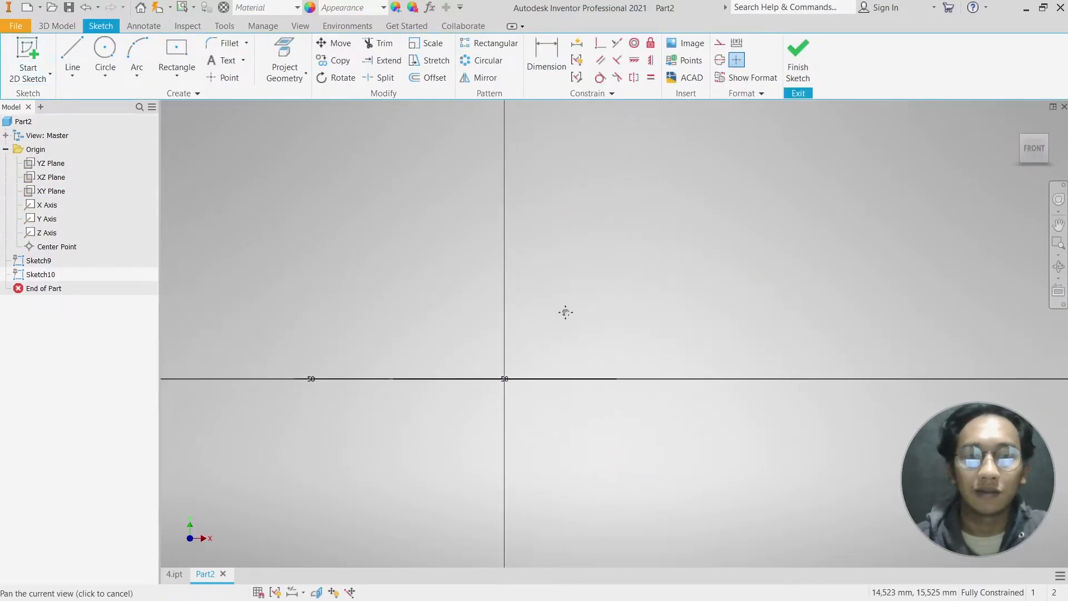
pyautogui.click(68, 51)
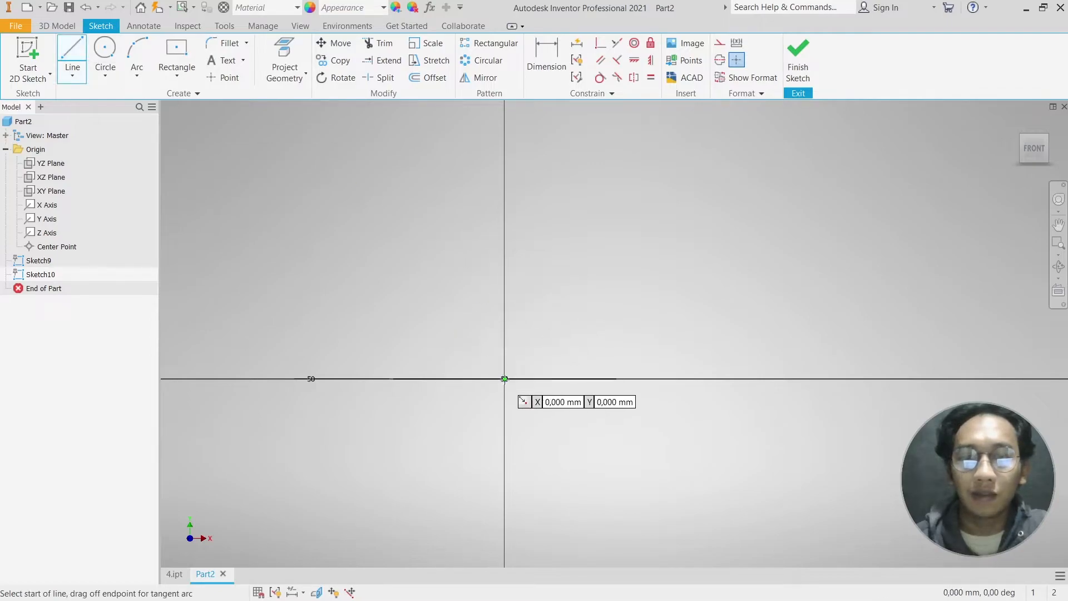
pyautogui.click(504, 379)
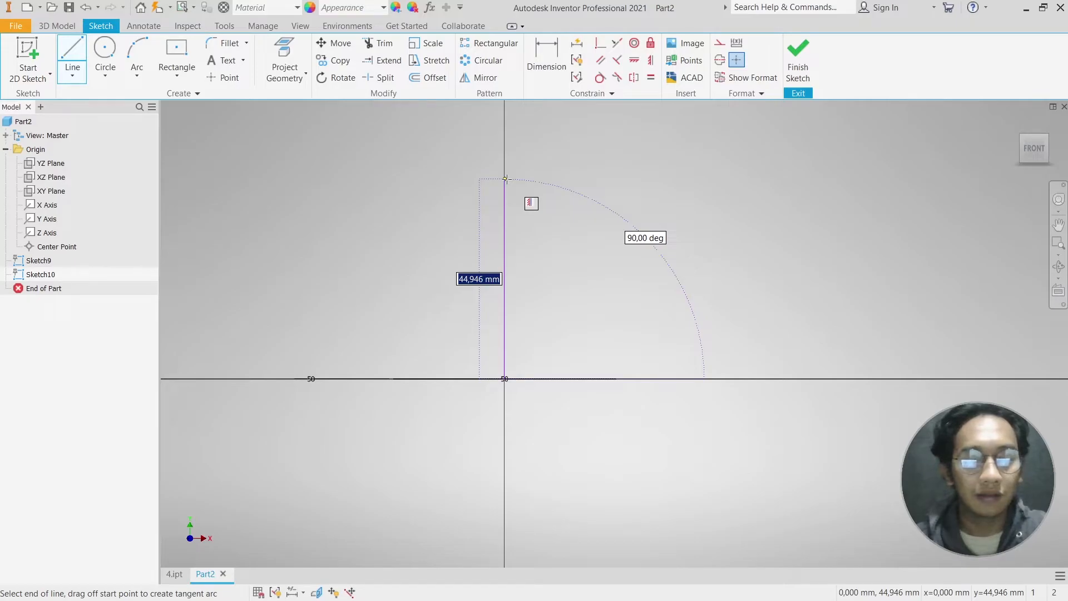
pyautogui.press('Return')
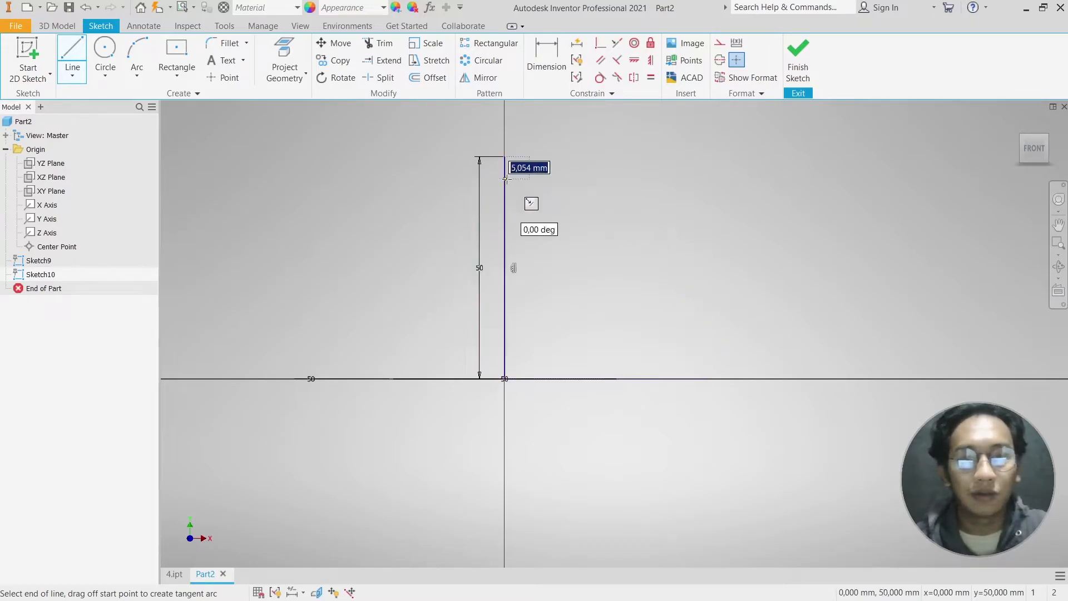
pyautogui.press('Escape')
# - Create a solid Loft from the 50 mm base square Sketch9 to the upper endpoint of the vertical line in Sketch10
pyautogui.scroll(-3, 556, 209)
pyautogui.keyDown('shift'); pyautogui.moveTo(560, 223); pyautogui.dragTo(478, 254, button='middle'); pyautogui.keyUp('shift')
pyautogui.scroll(3, 517, 239)
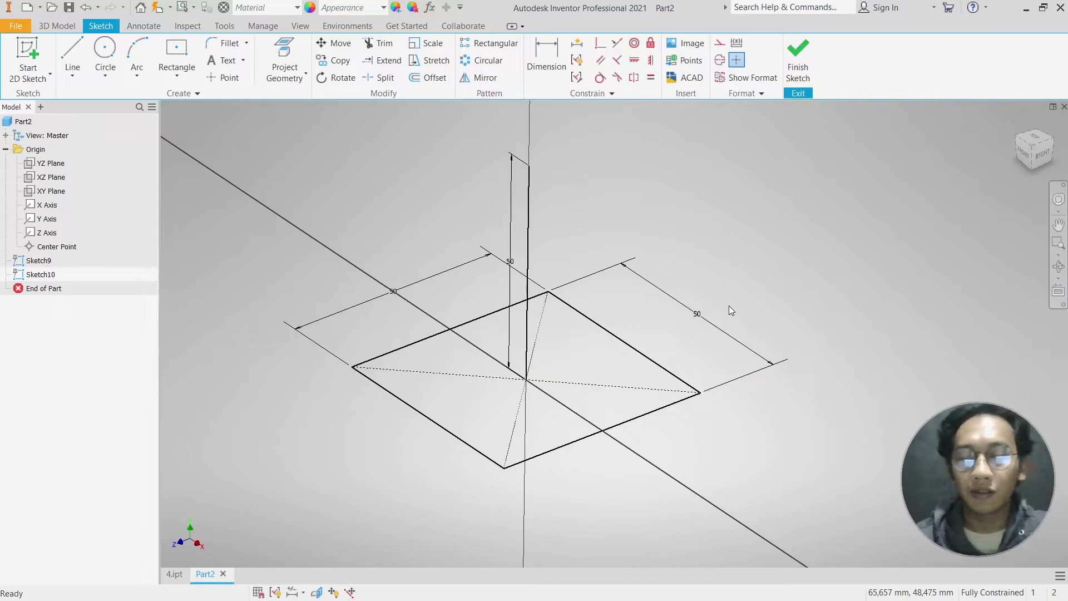
pyautogui.hotkey('shift', 'l')
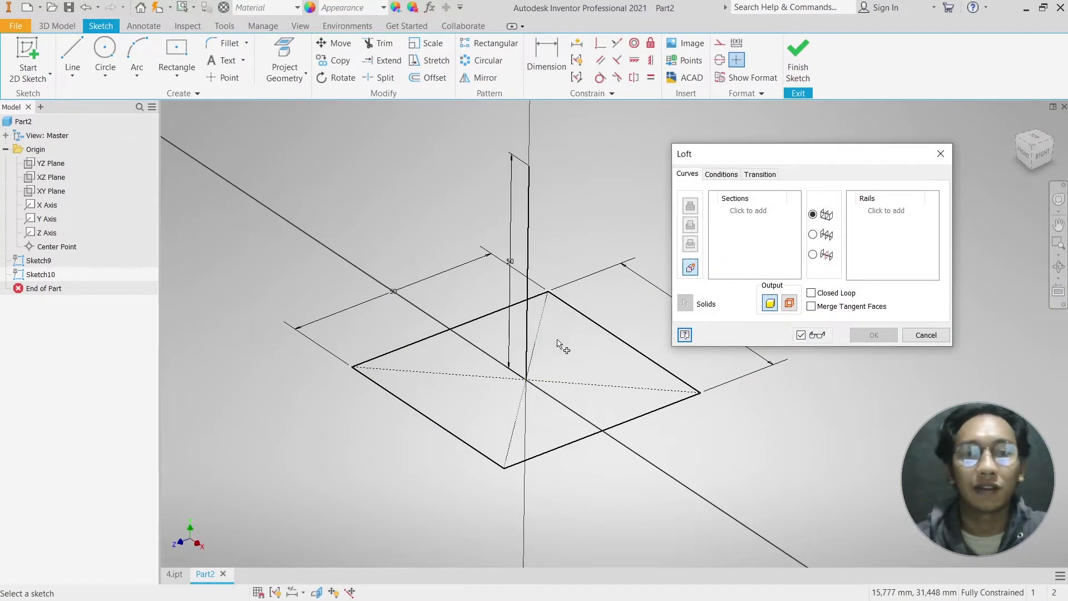
pyautogui.click(586, 322)
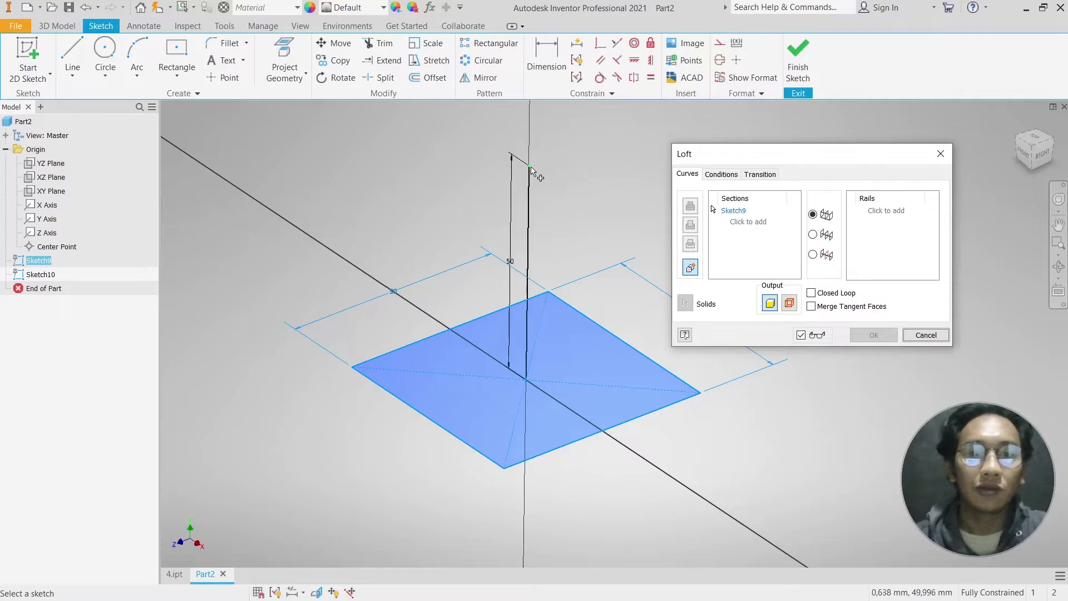
pyautogui.scroll(2, 531, 171)
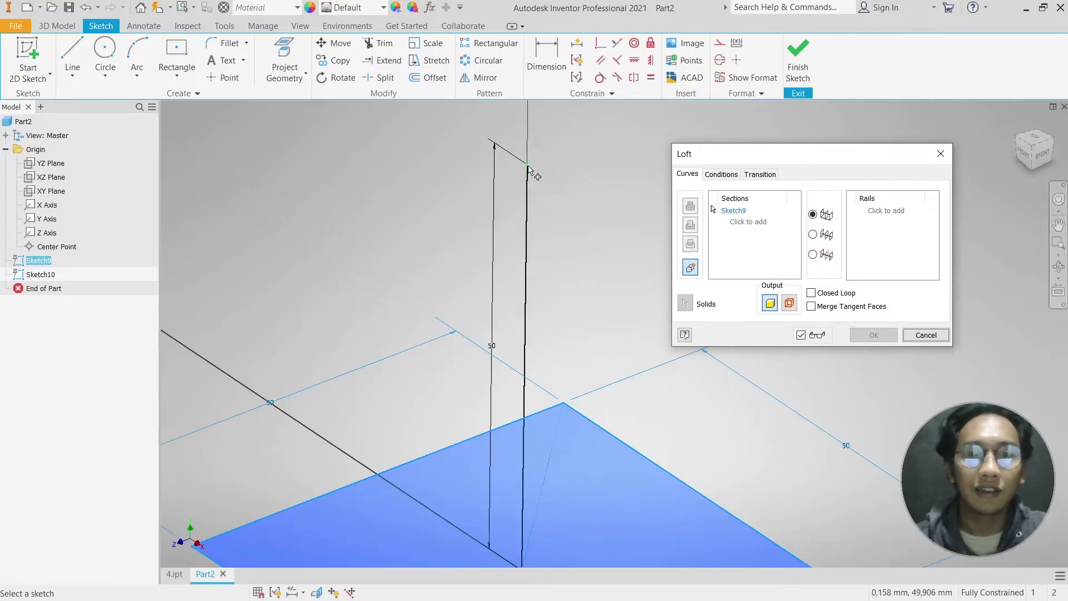
pyautogui.click(529, 165)
pyautogui.scroll(-4, 525, 173)
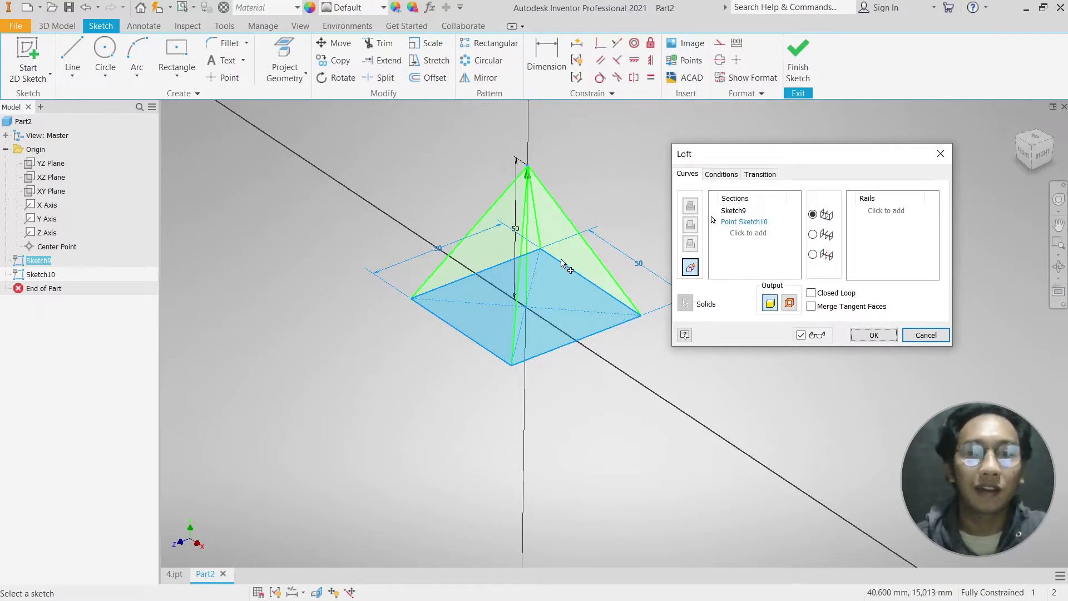
pyautogui.moveTo(536, 164); pyautogui.dragTo(482, 191, button='middle')
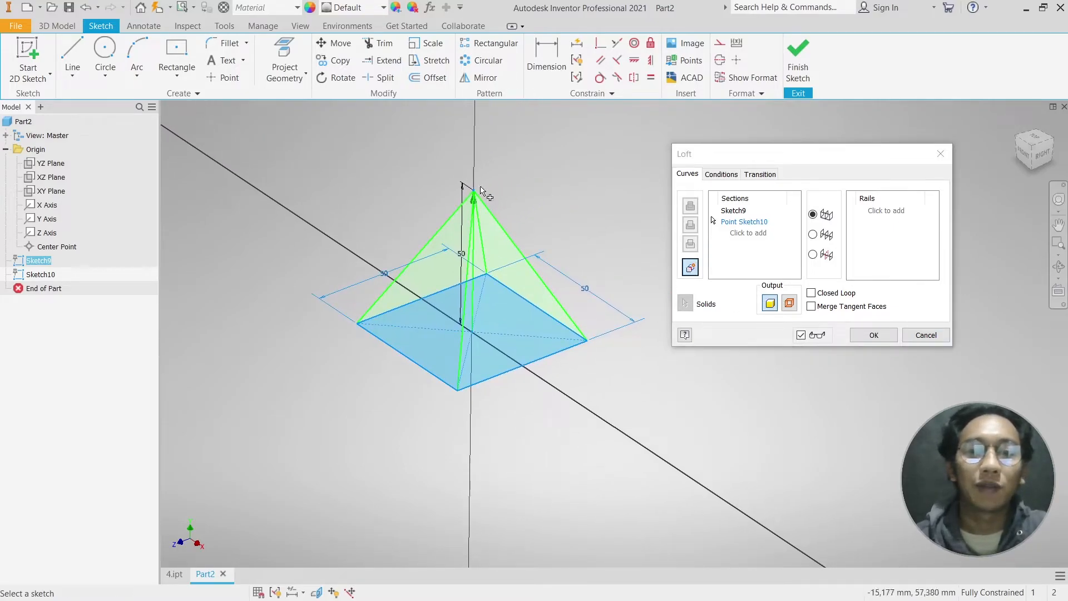
pyautogui.click(873, 334)
# - Examine the lofted pyramid from below and from the side, and collapse the Origin folder
pyautogui.keyDown('shift'); pyautogui.moveTo(596, 318); pyautogui.dragTo(606, 240, button='middle'); pyautogui.keyUp('shift')
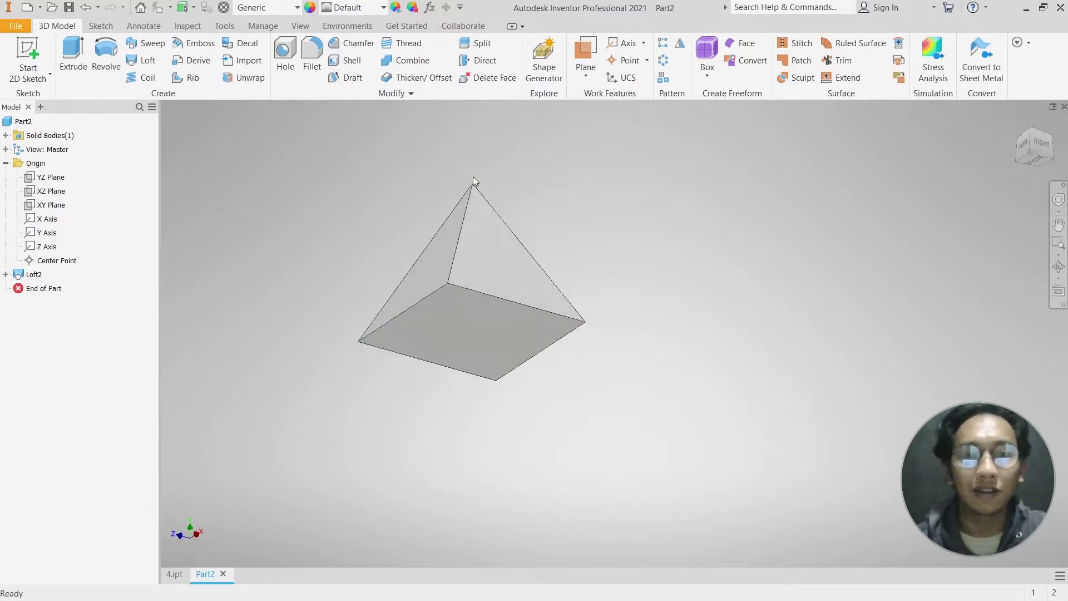
pyautogui.keyDown('shift'); pyautogui.moveTo(508, 284); pyautogui.dragTo(432, 358, button='middle'); pyautogui.keyUp('shift')
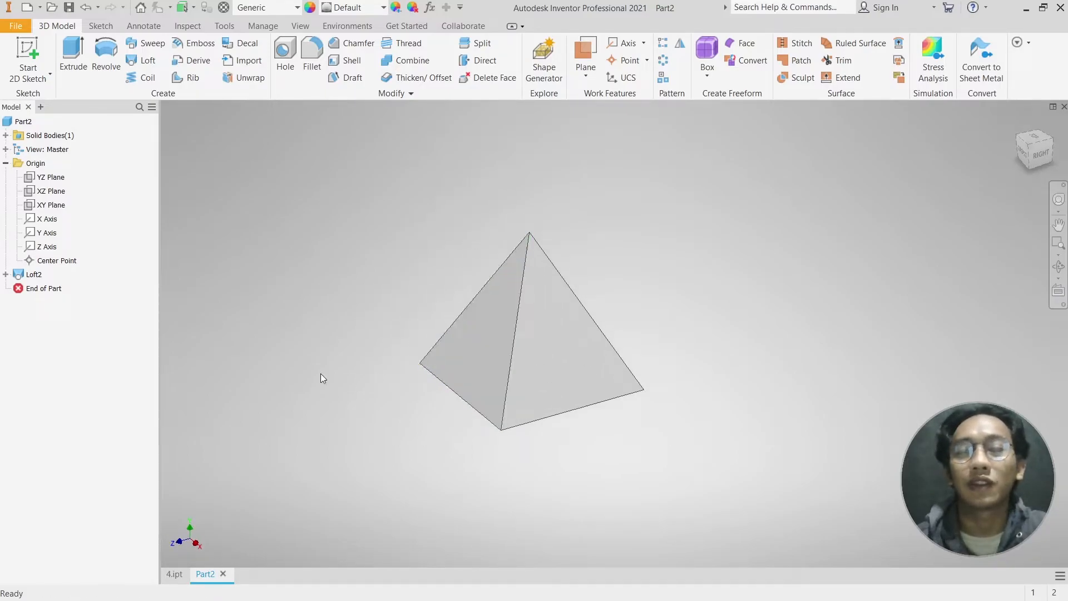
pyautogui.click(6, 164)
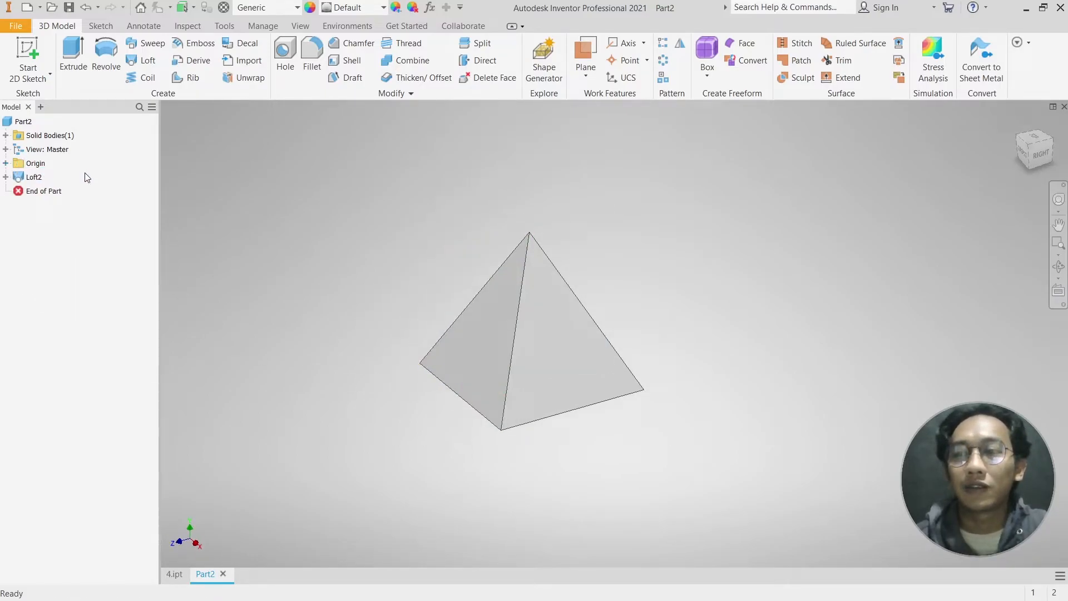
pyautogui.moveTo(367, 196); pyautogui.dragTo(725, 472)
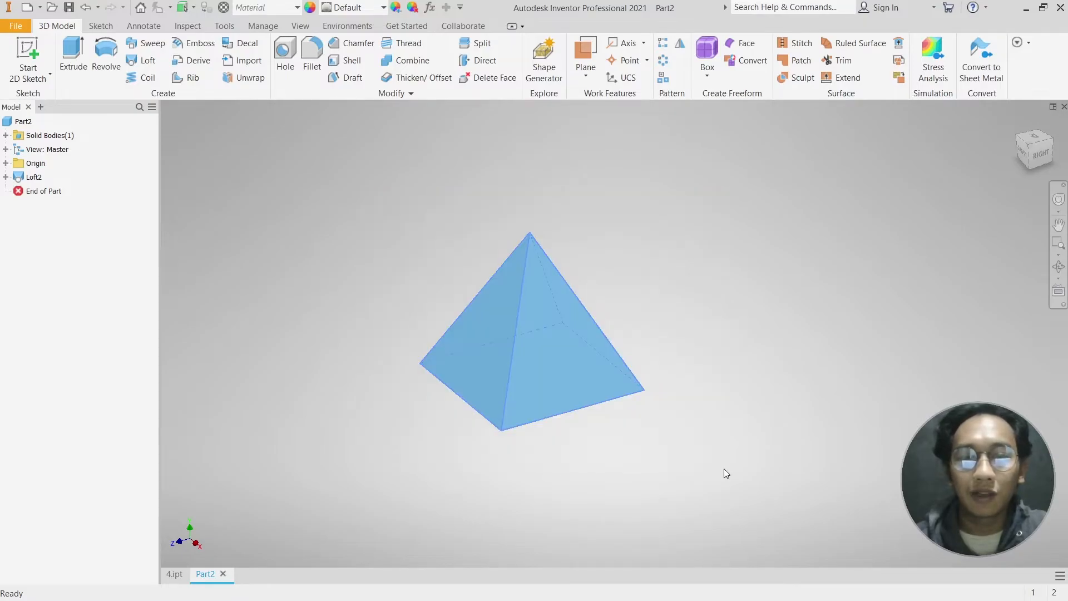
pyautogui.click(419, 248)
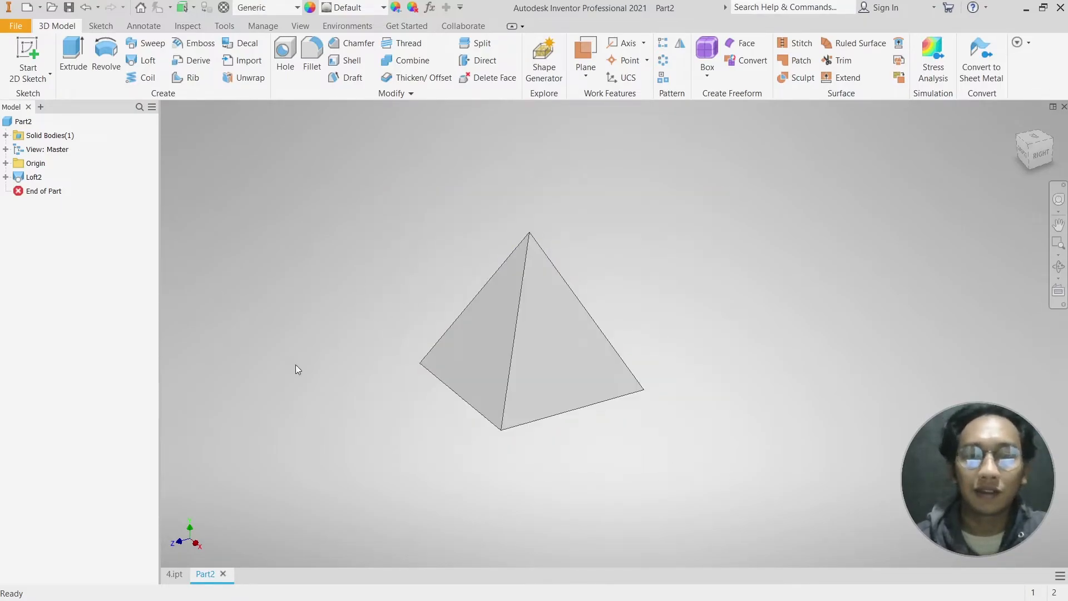
# - Switch to 4.ipt to examine the hollow square-to-round loft sample beside the pyramids, and return to Part2
pyautogui.click(176, 574)
pyautogui.scroll(-4, 513, 365)
pyautogui.moveTo(702, 359); pyautogui.dragTo(499, 392, button='middle')
pyautogui.scroll(-3, 702, 301)
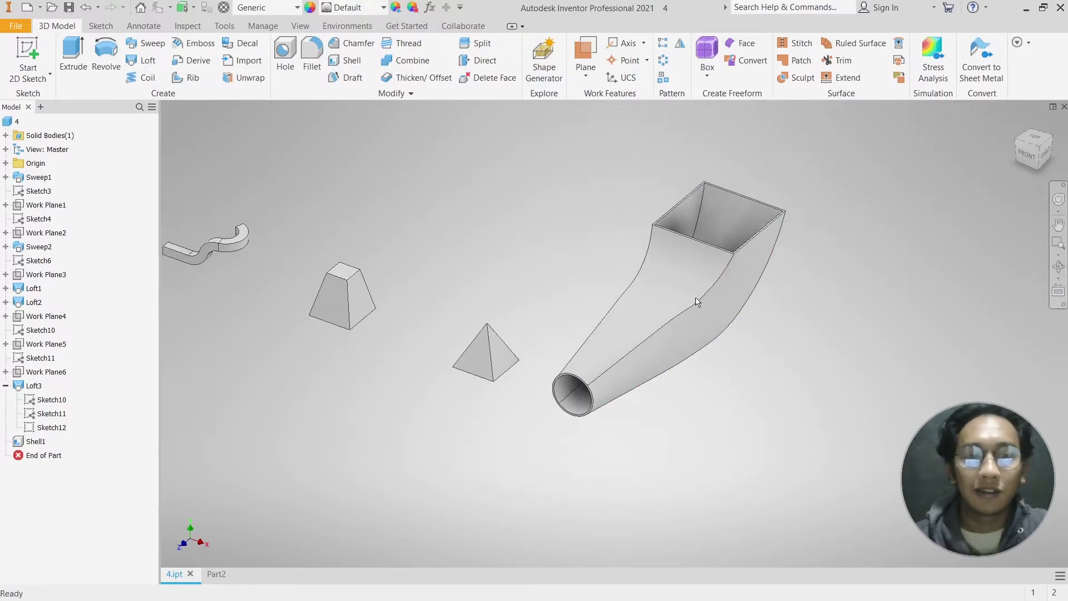
pyautogui.moveTo(701, 301); pyautogui.dragTo(602, 310, button='middle')
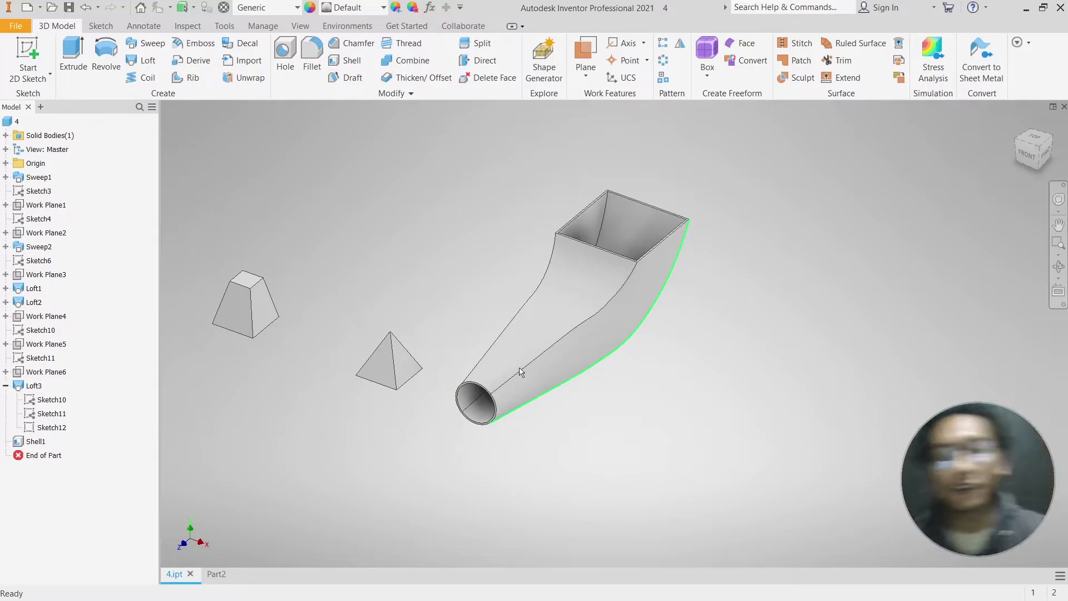
pyautogui.click(214, 581)
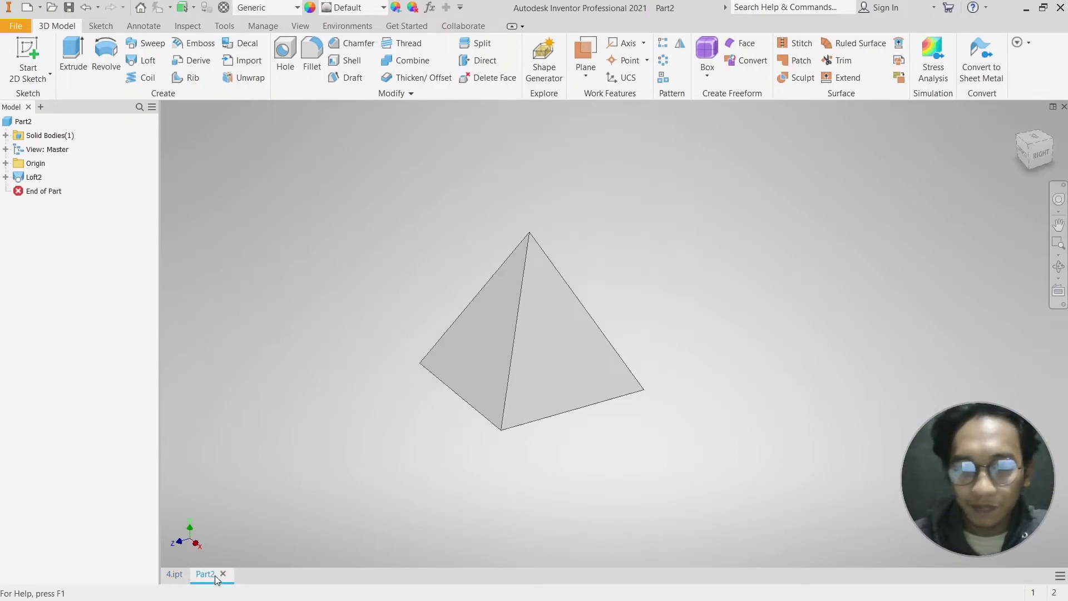
# - Delete the Loft2 pyramid together with its consumed sketches
pyautogui.rightClick(29, 180)
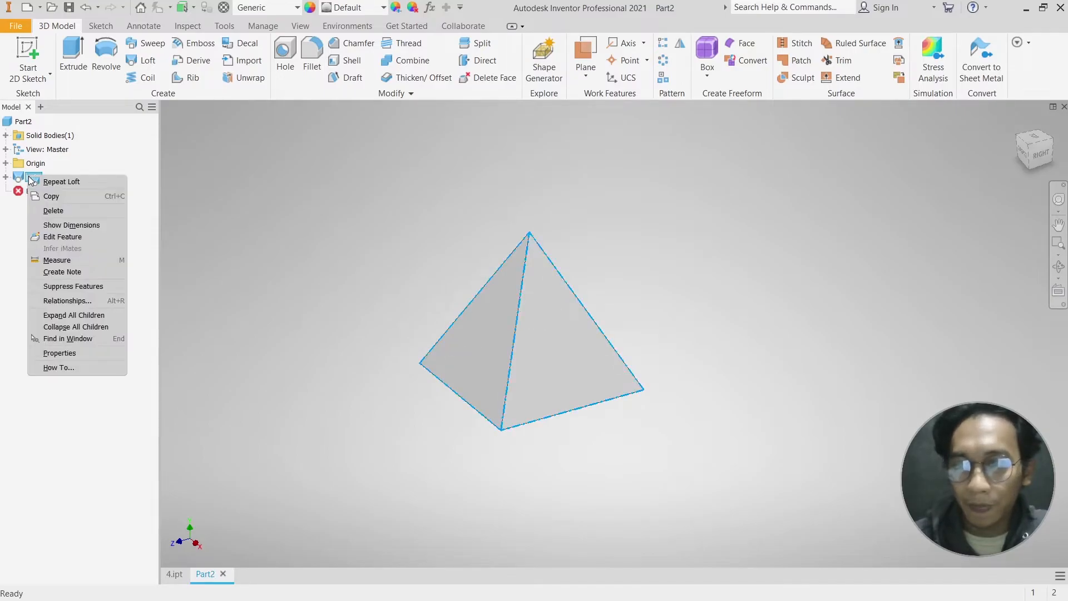
pyautogui.click(72, 211)
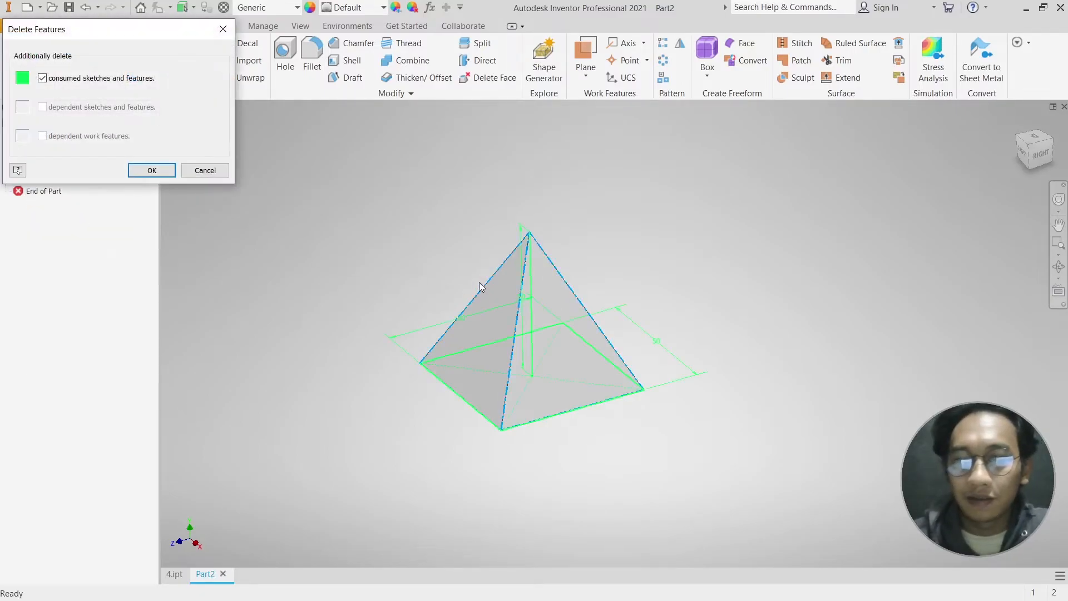
pyautogui.click(146, 171)
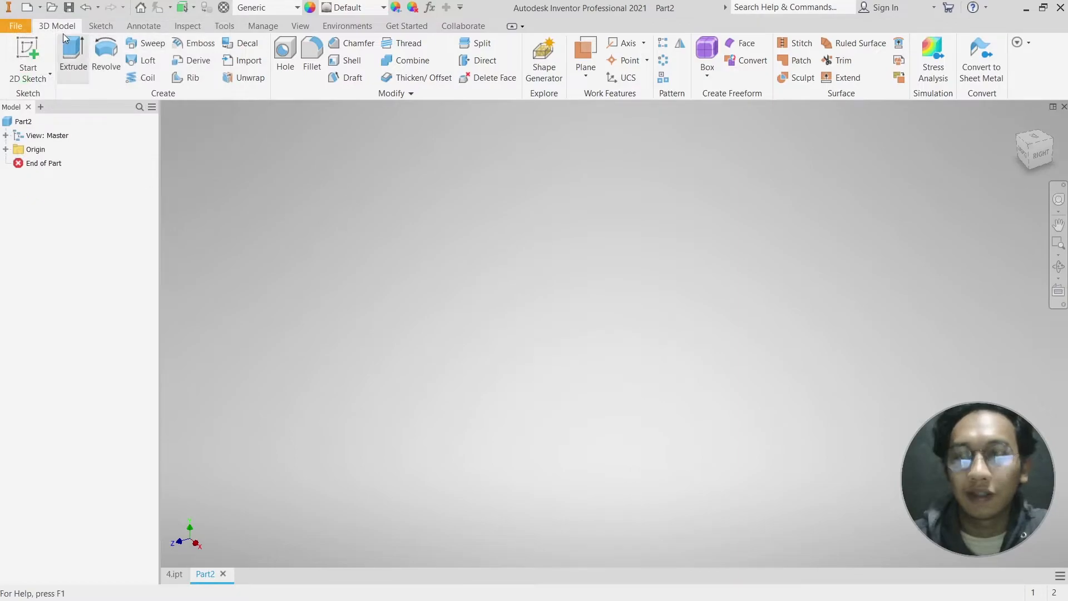
# - Start a sketch on the YZ Plane, examine the hollow square-to-round loft in 4.ipt for reference, and return to Part2
pyautogui.click(21, 52)
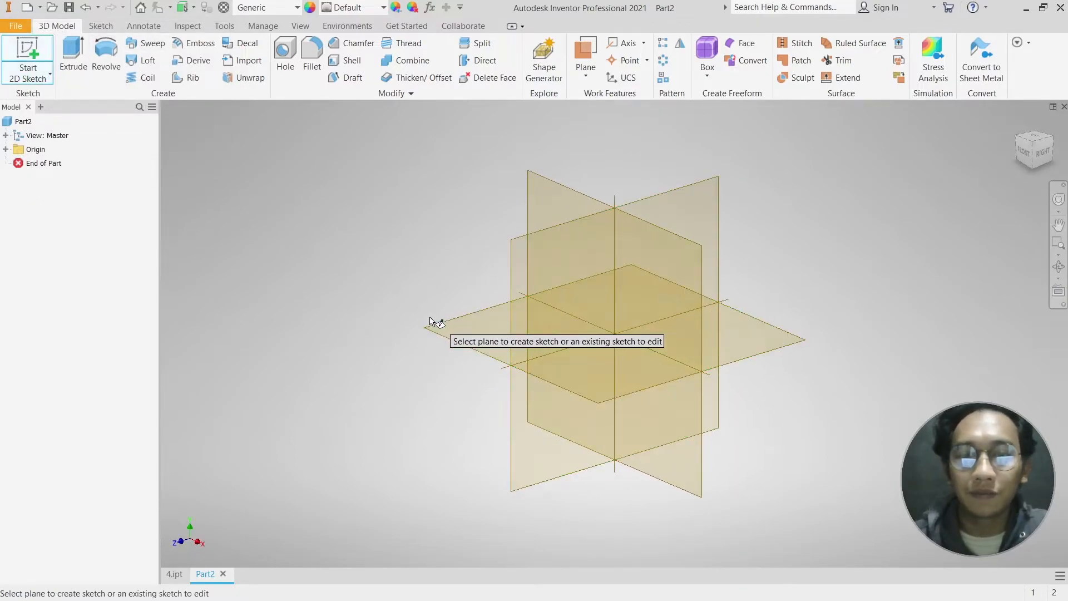
pyautogui.click(671, 192)
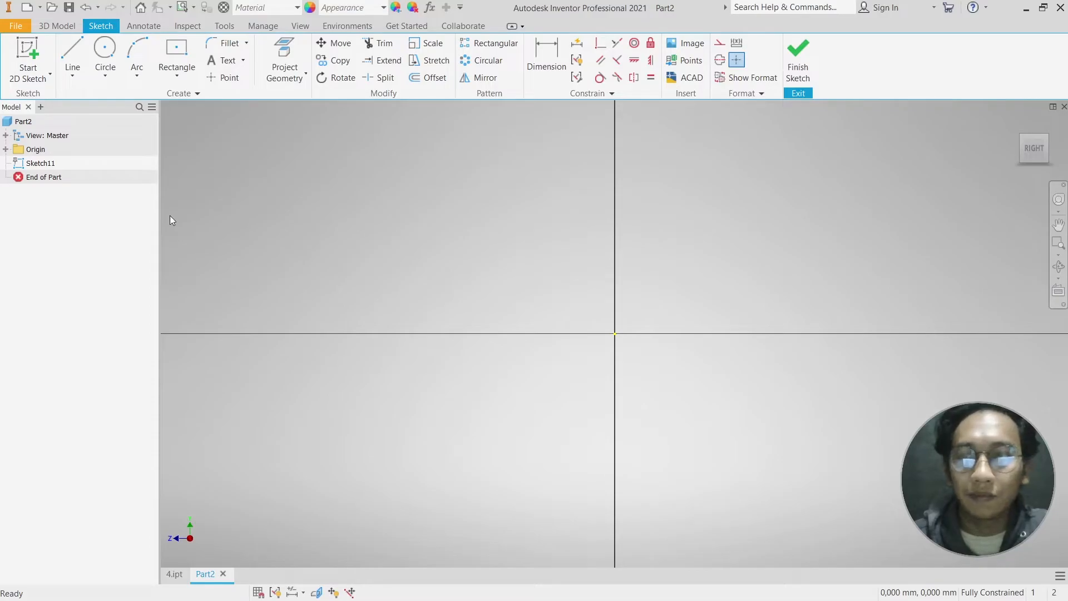
pyautogui.click(174, 575)
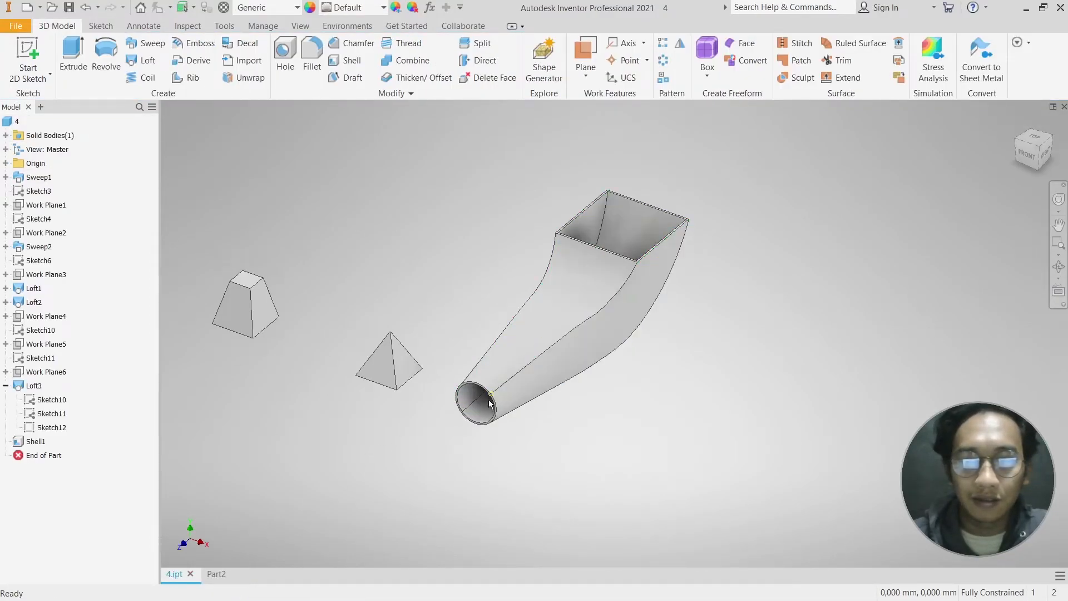
pyautogui.scroll(-3, 406, 321)
pyautogui.scroll(5, 406, 322)
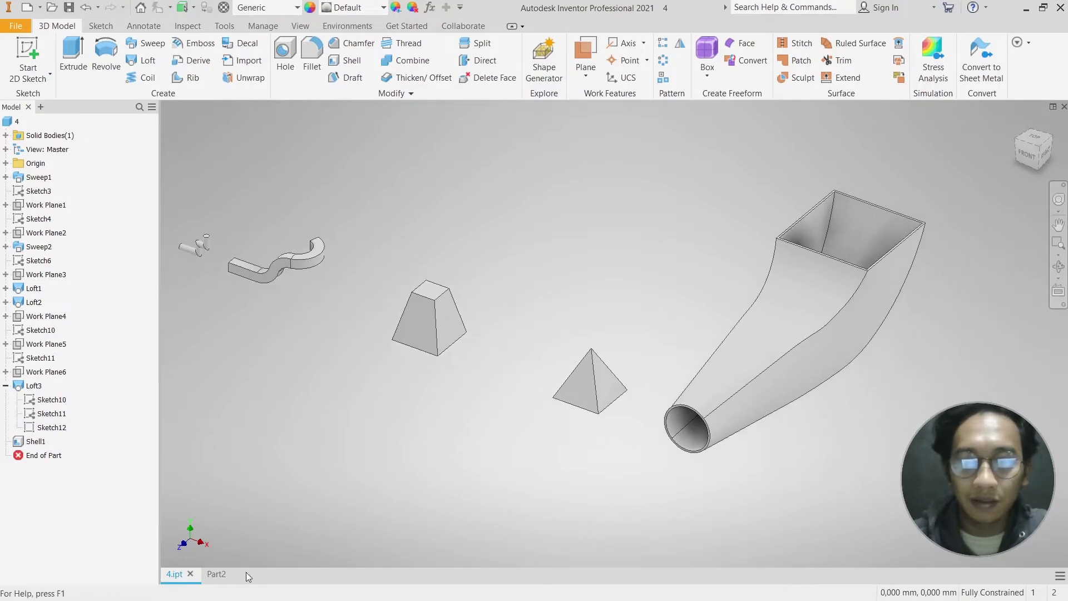
pyautogui.click(218, 576)
# - Draw a horizontal line about 21.6 mm long from the origin and a vertical line about 14.1 mm upward from its free end
pyautogui.press('l')
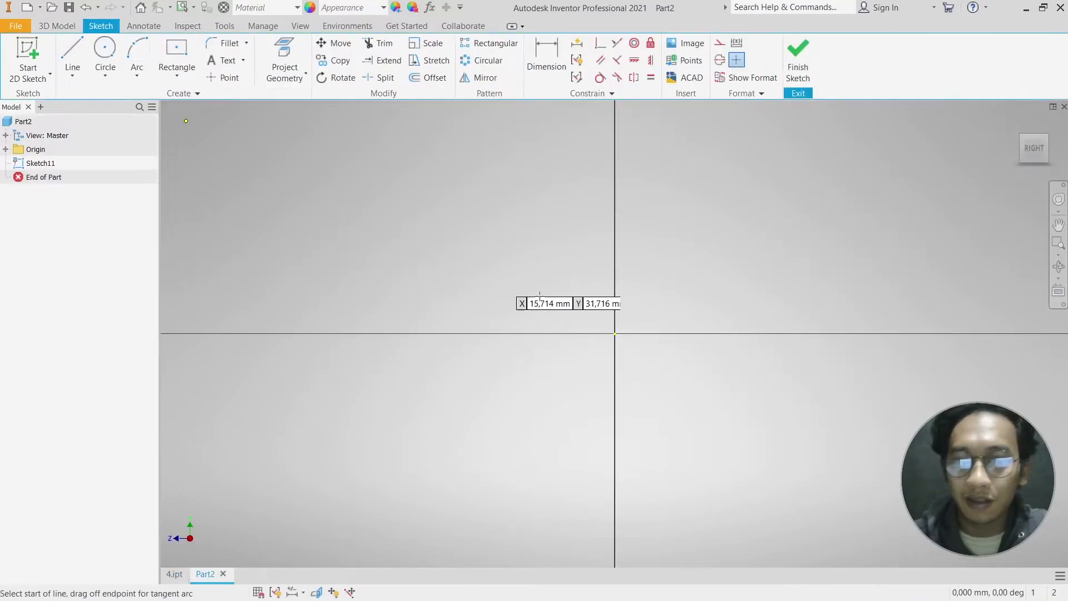
pyautogui.click(615, 334)
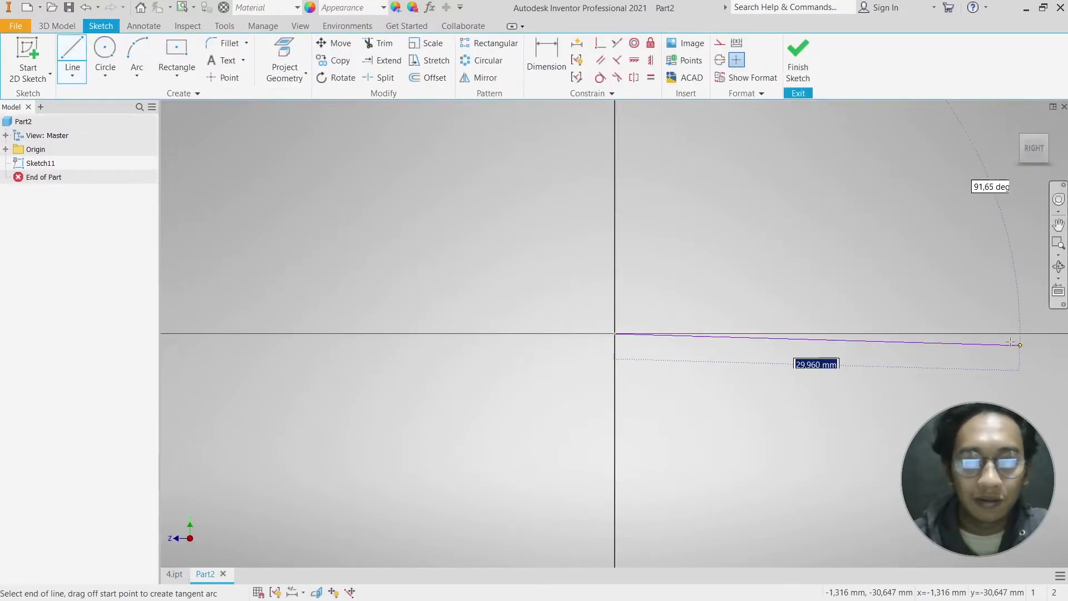
pyautogui.moveTo(911, 339); pyautogui.dragTo(669, 343, button='middle')
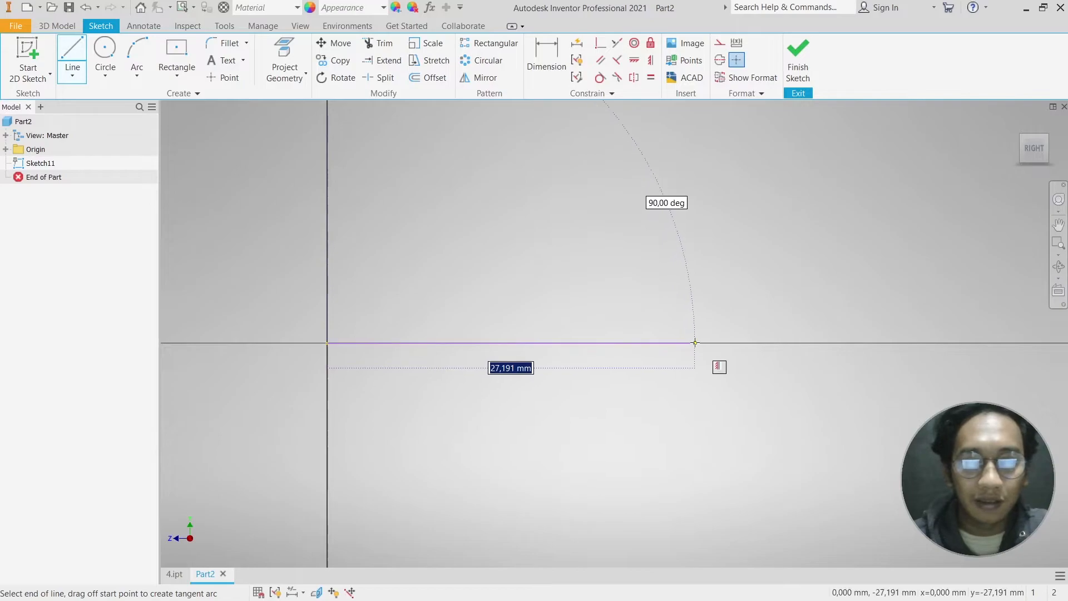
pyautogui.click(619, 342)
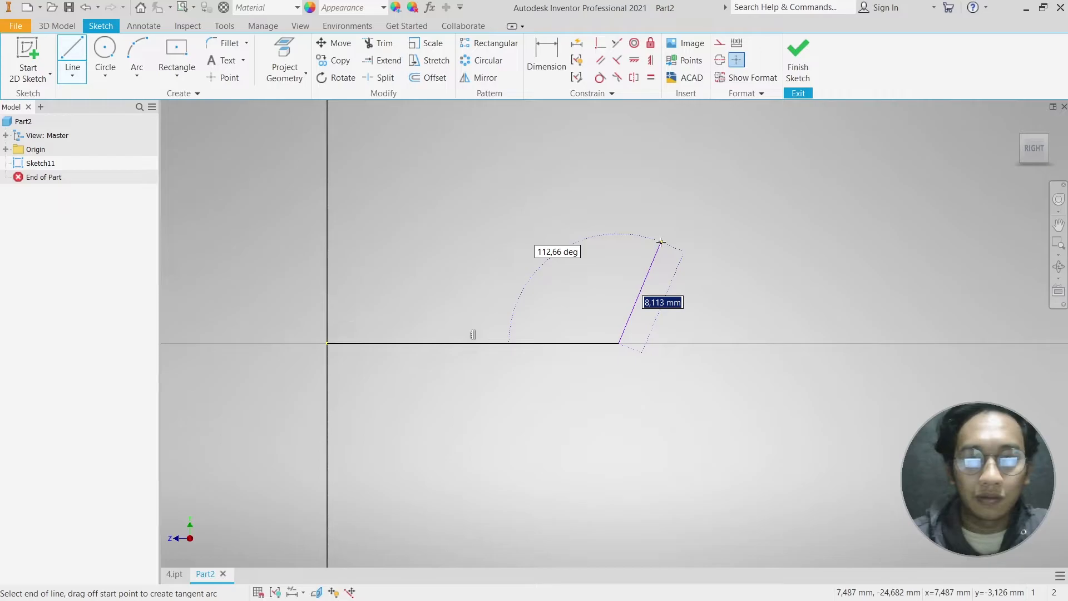
pyautogui.press('Escape')
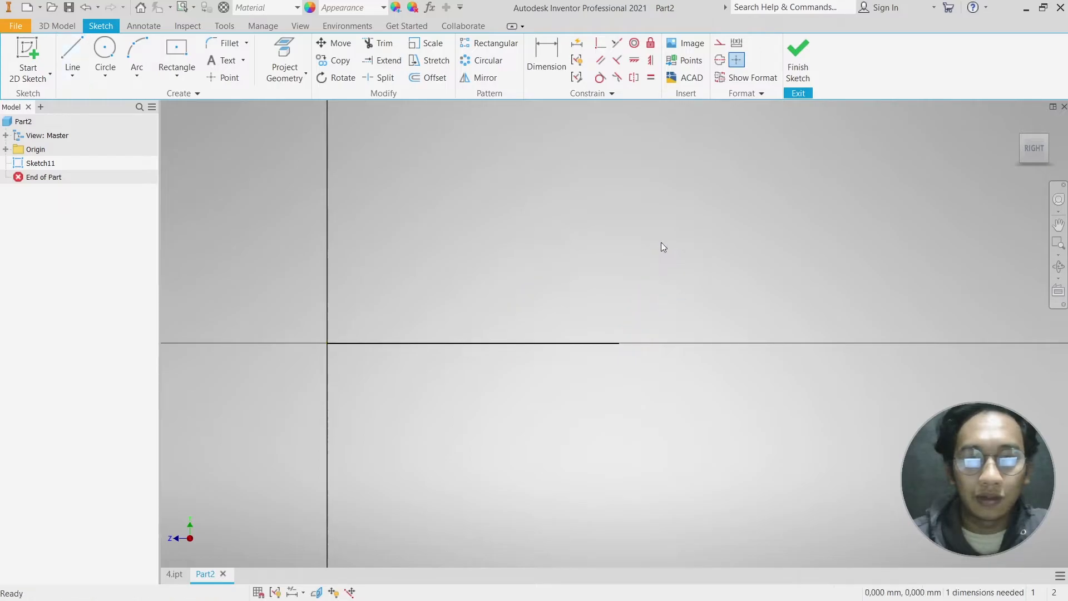
pyautogui.click(72, 53)
pyautogui.click(619, 343)
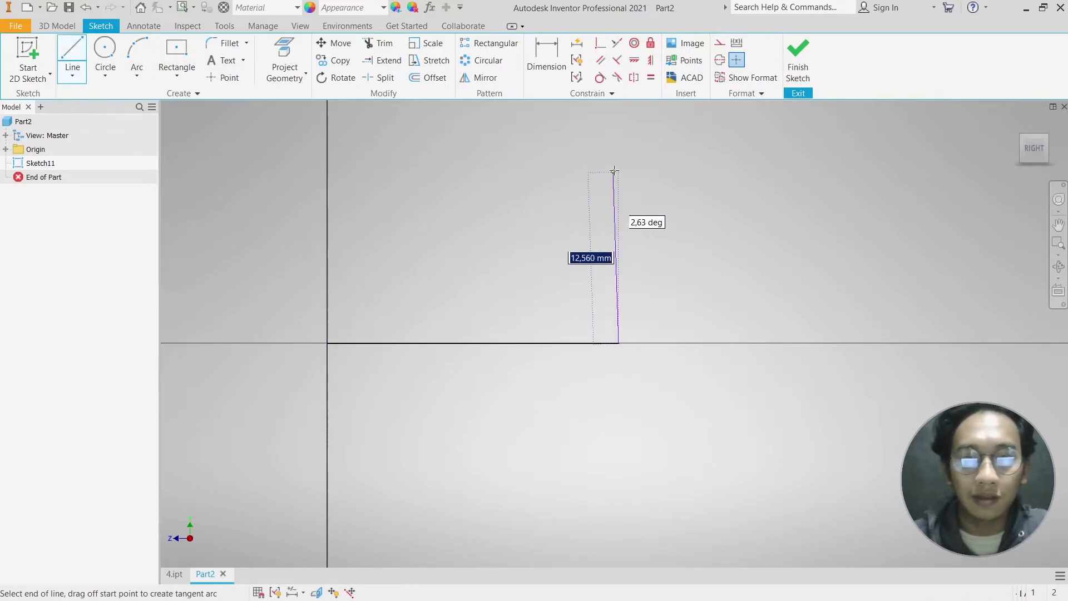
pyautogui.click(620, 153)
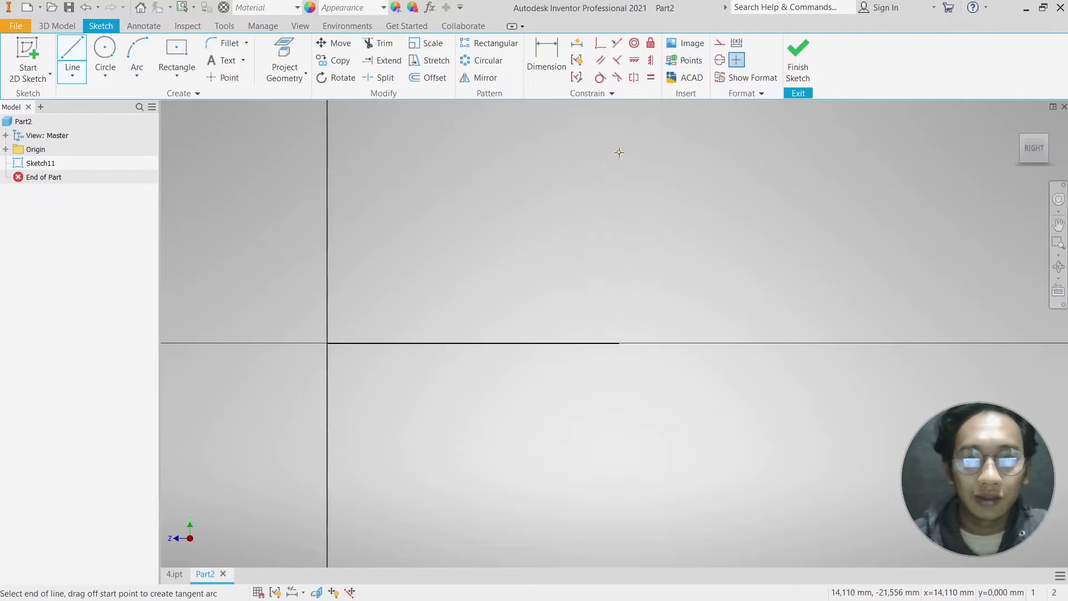
pyautogui.press('Escape')
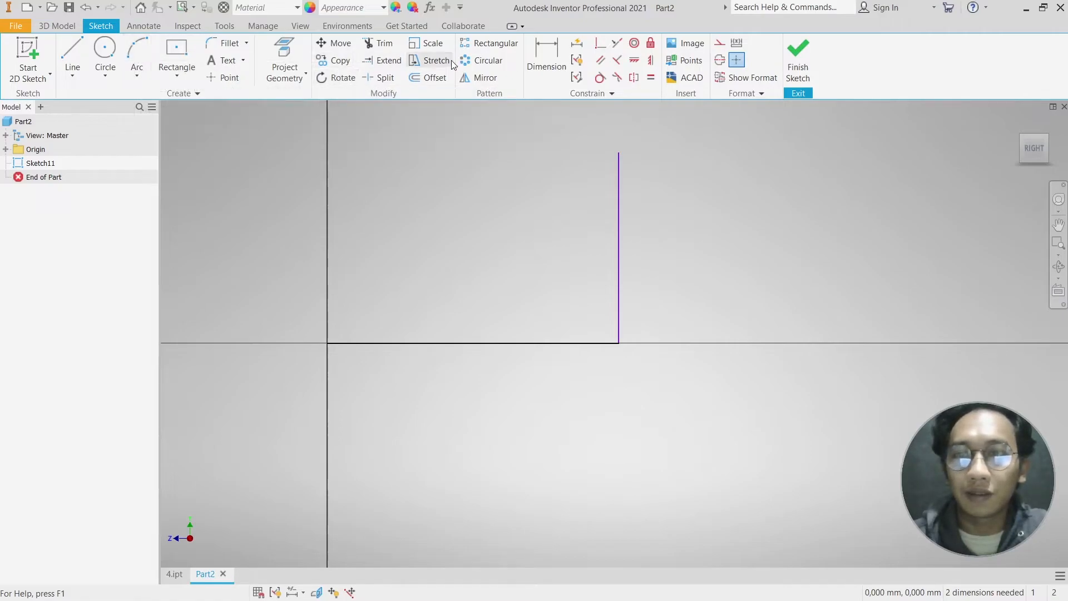
# - Fillet the corner between the horizontal and vertical lines with a 10 mm radius and finish the sketch
pyautogui.click(225, 43)
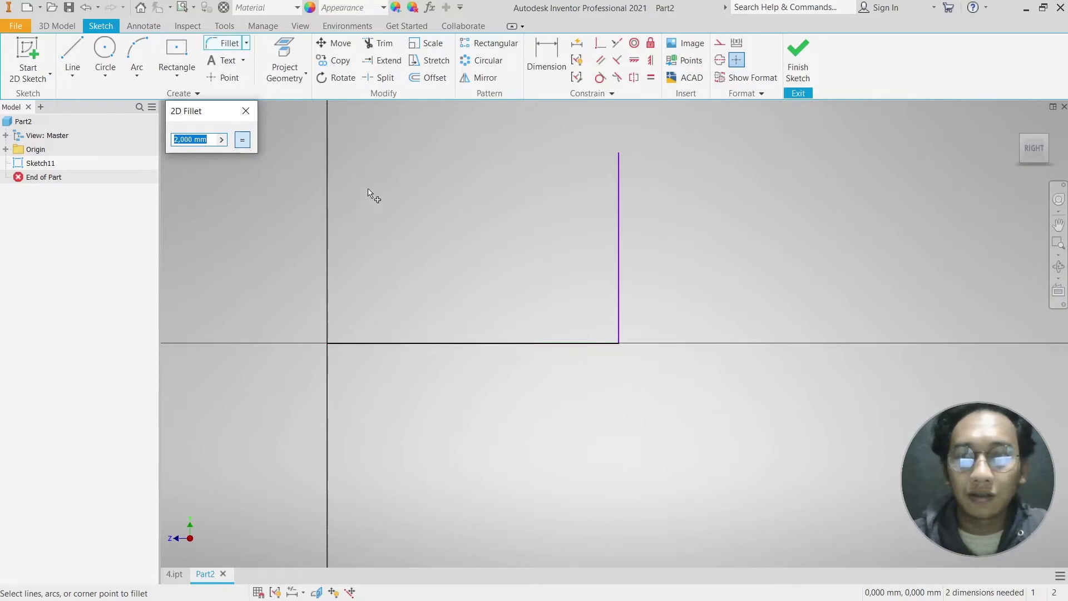
pyautogui.press('Escape')
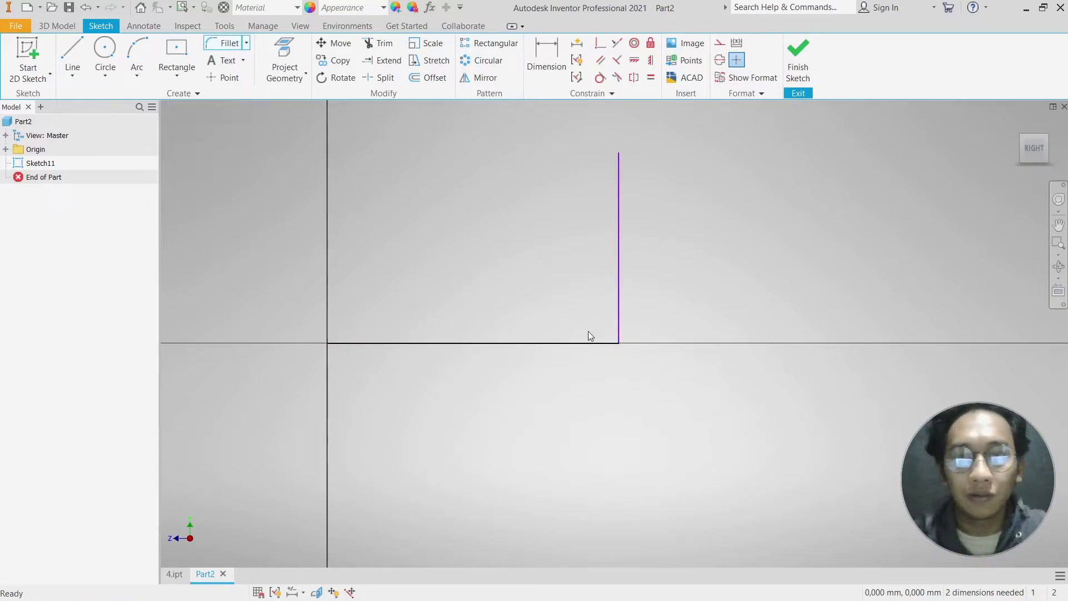
pyautogui.press('f')
pyautogui.press('Return')
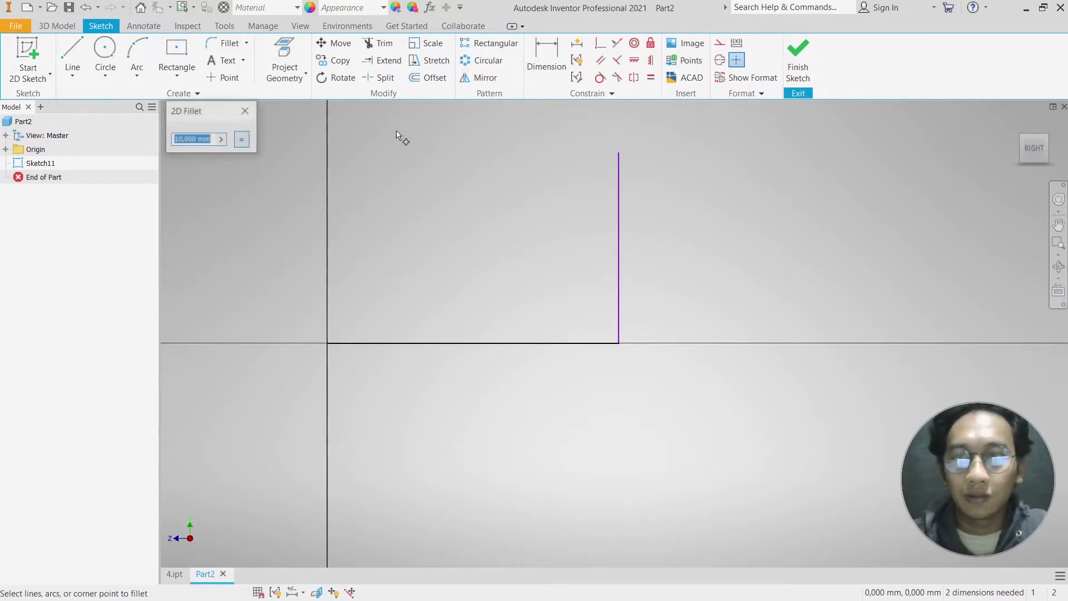
pyautogui.click(605, 344)
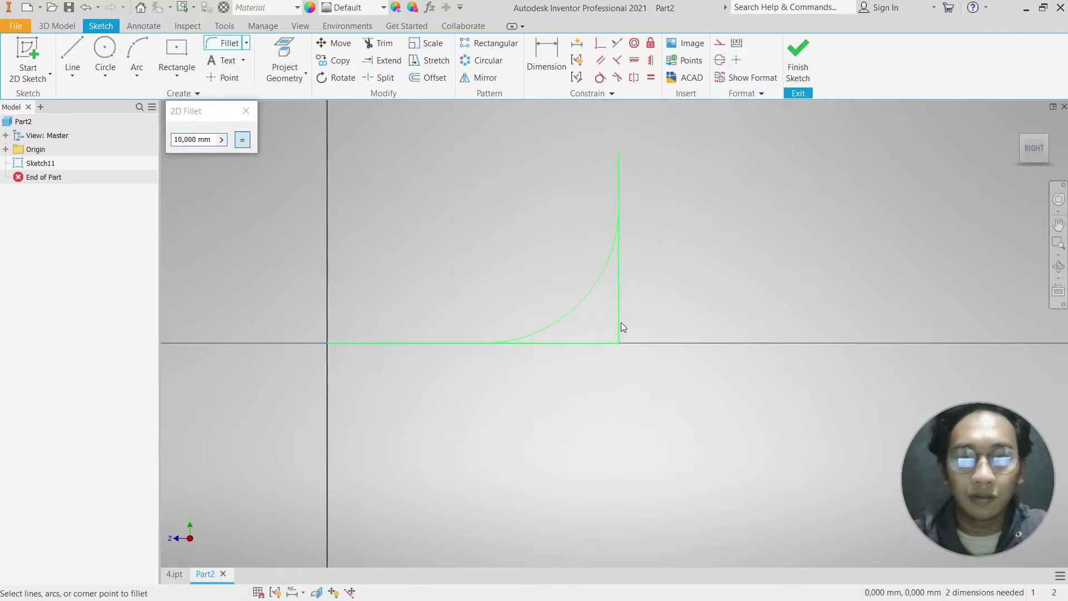
pyautogui.click(245, 113)
pyautogui.click(225, 44)
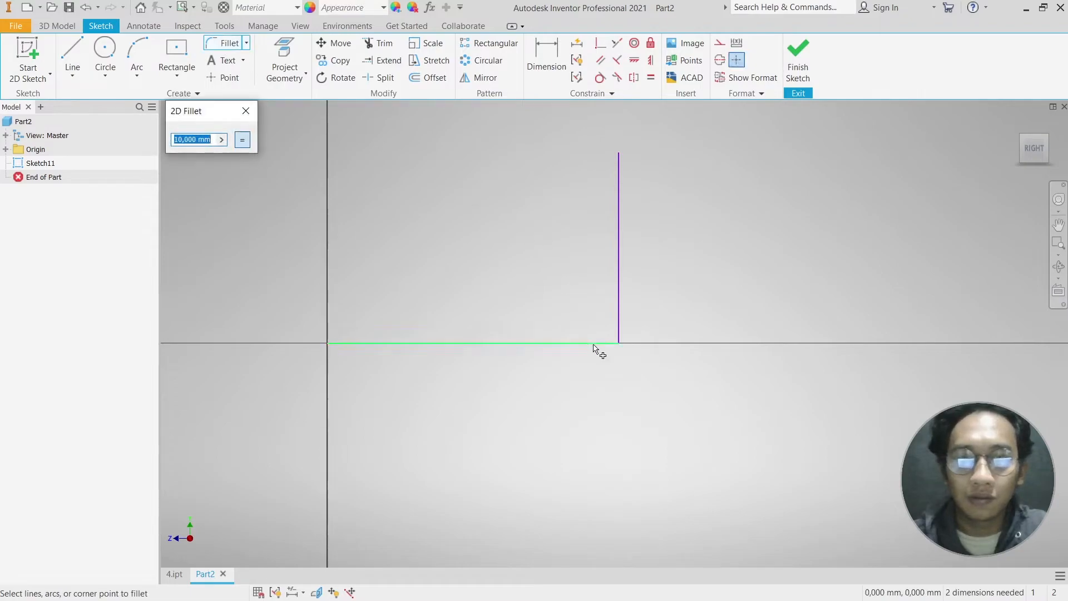
pyautogui.click(619, 327)
pyautogui.click(605, 345)
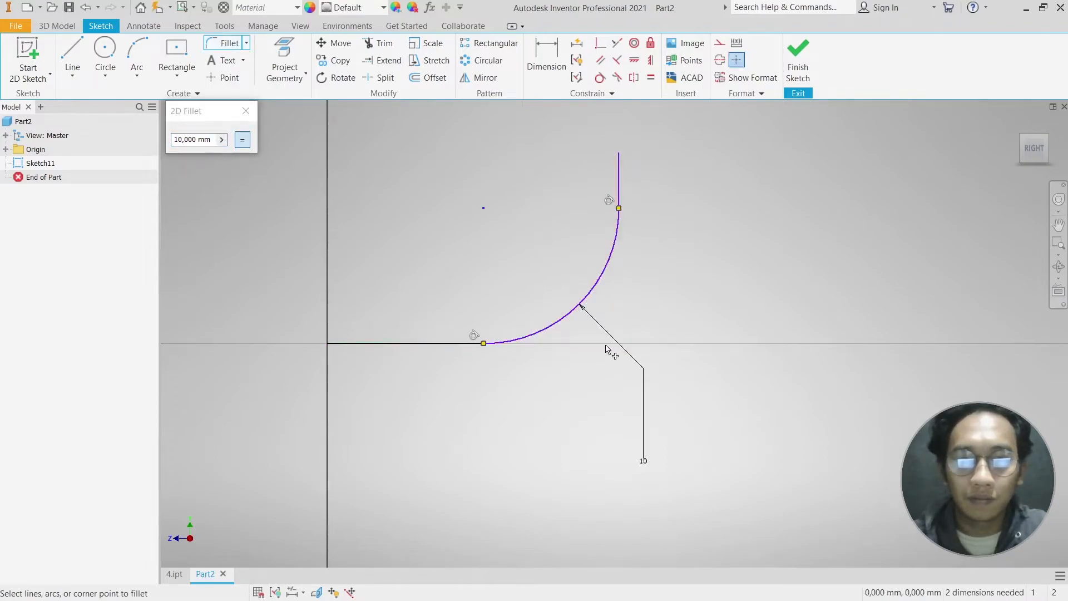
pyautogui.moveTo(474, 262)
pyautogui.mouseDown(button='middle')
pyautogui.moveTo(579, 256)
pyautogui.moveTo(548, 250)
pyautogui.moveTo(573, 295)
pyautogui.mouseUp(button='middle')
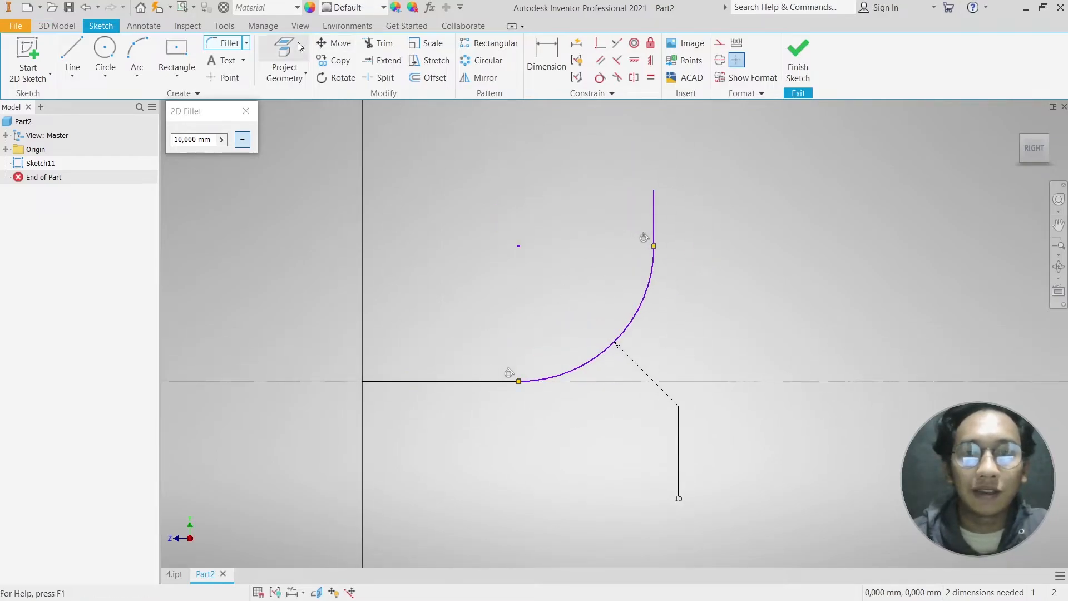
pyautogui.click(791, 77)
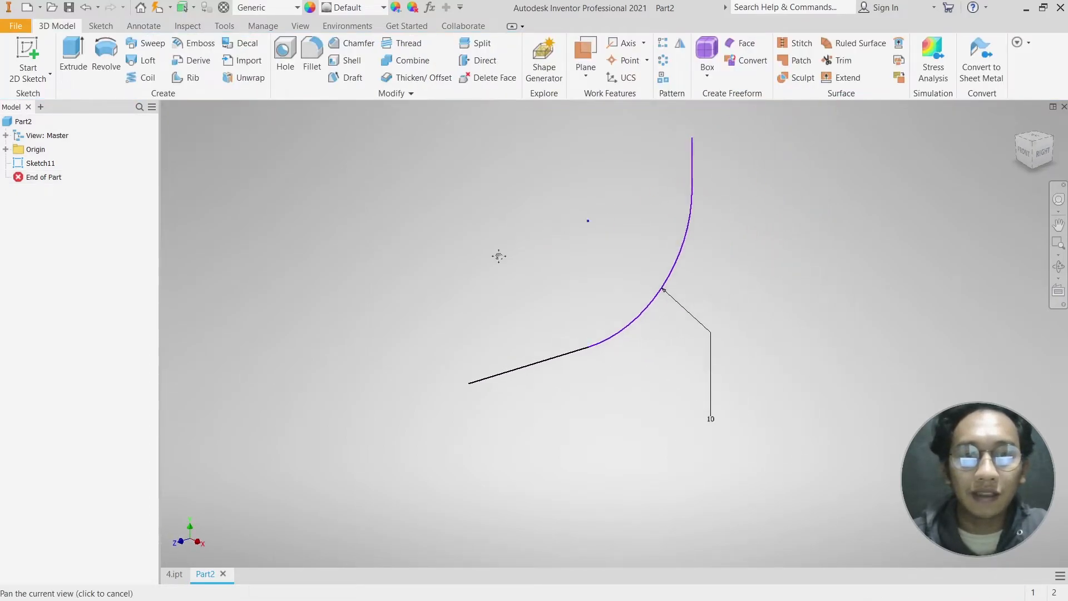
pyautogui.click(589, 64)
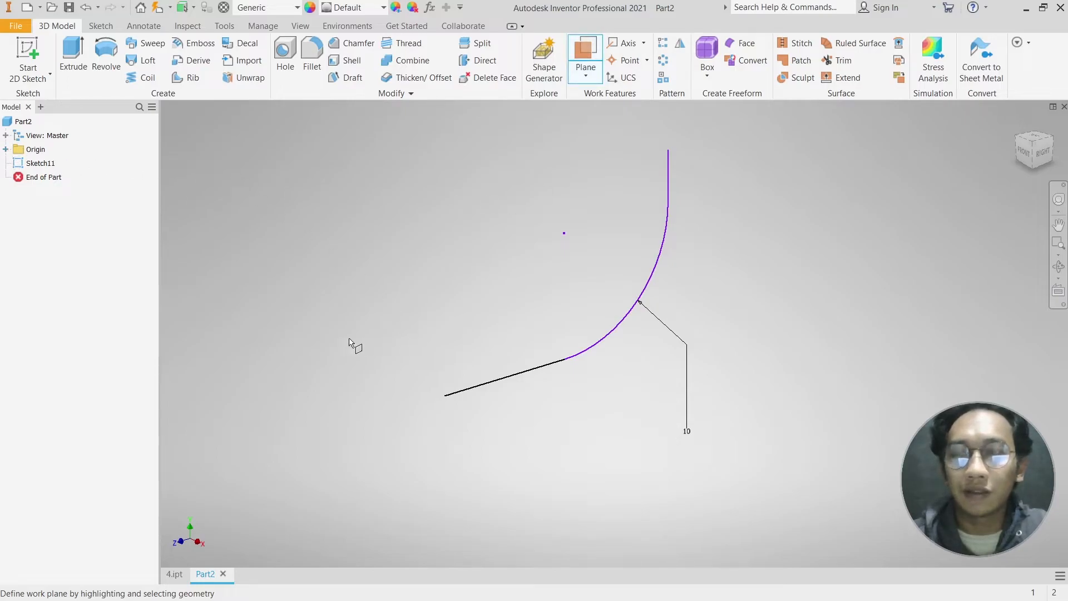
pyautogui.click(5, 149)
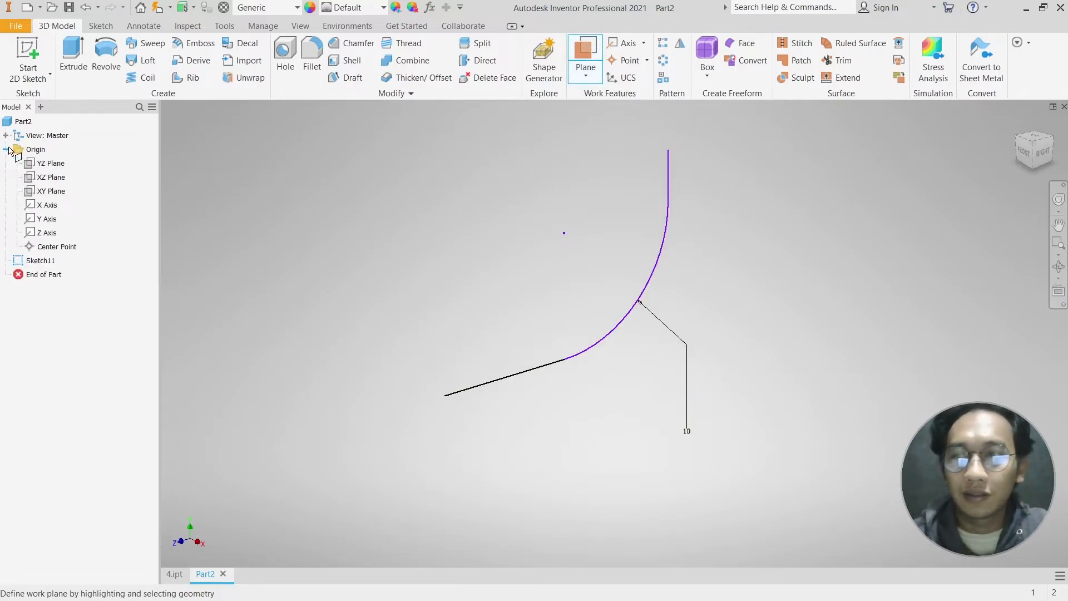
pyautogui.click(49, 192)
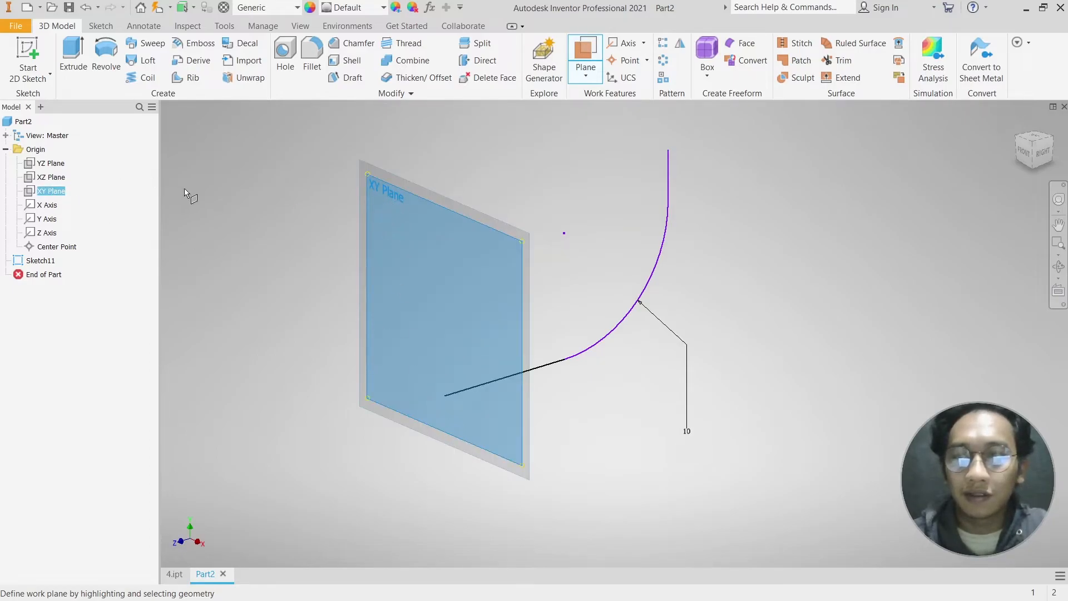
pyautogui.moveTo(424, 262); pyautogui.dragTo(436, 263)
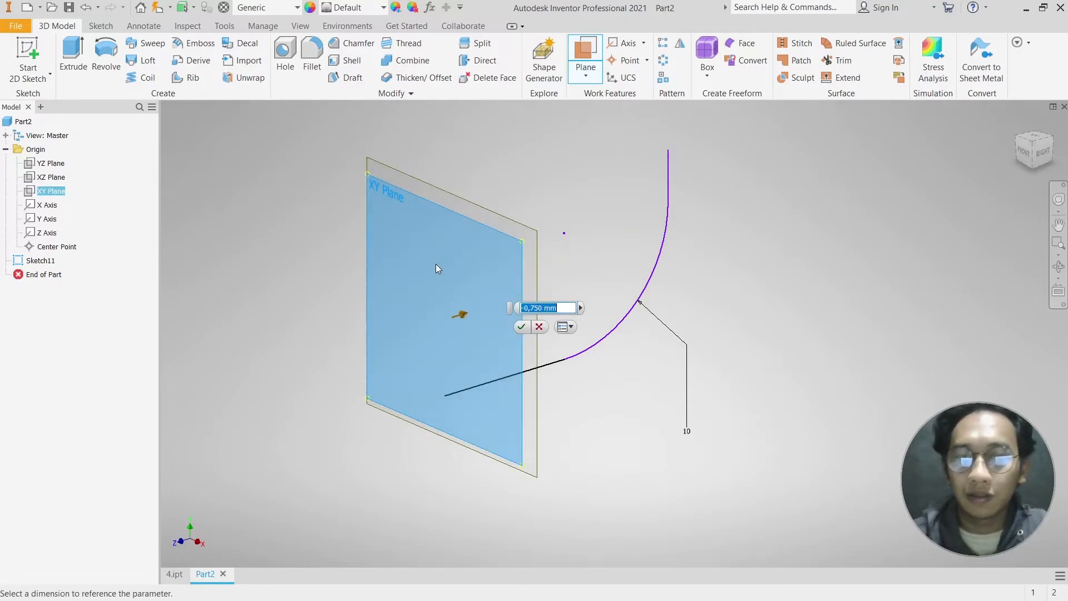
pyautogui.press('Escape')
# - Start a sketch on the XY Plane and draw a 5 mm diameter circle centred on the origin
pyautogui.click(28, 55)
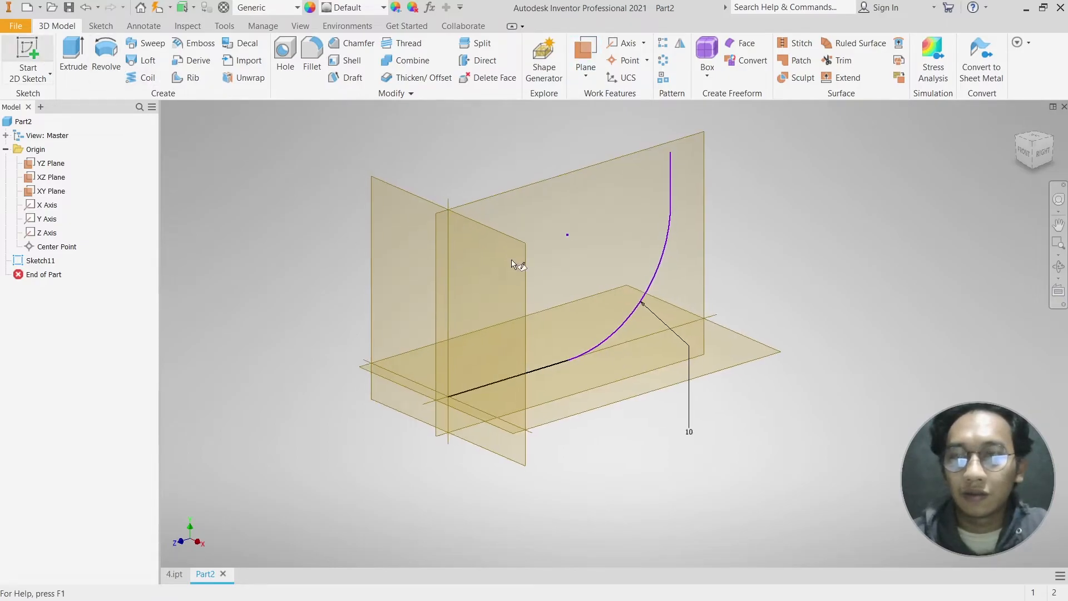
pyautogui.click(469, 229)
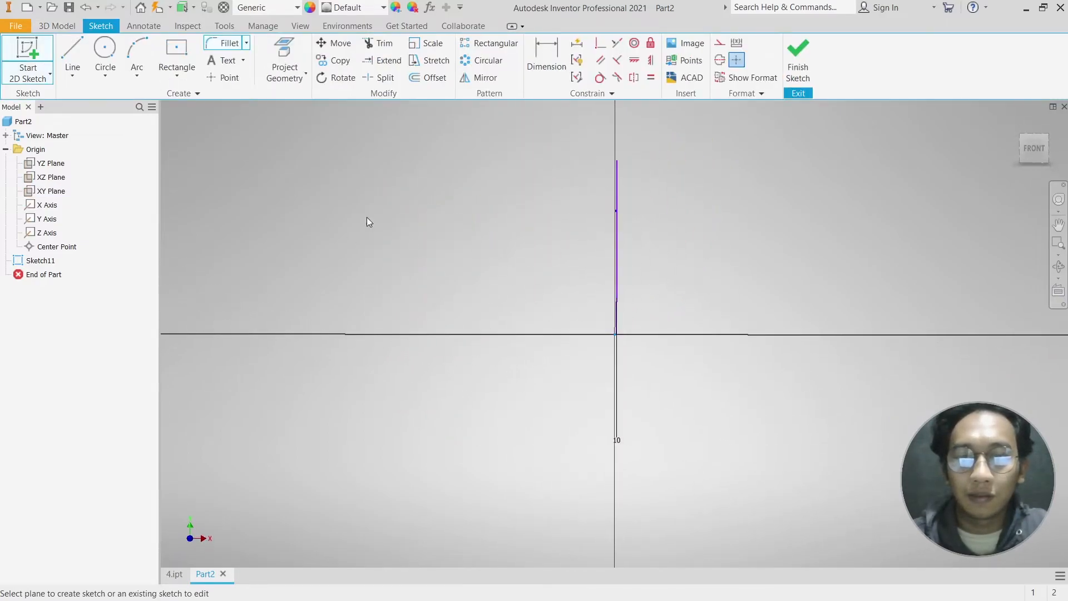
pyautogui.click(105, 53)
pyautogui.click(615, 334)
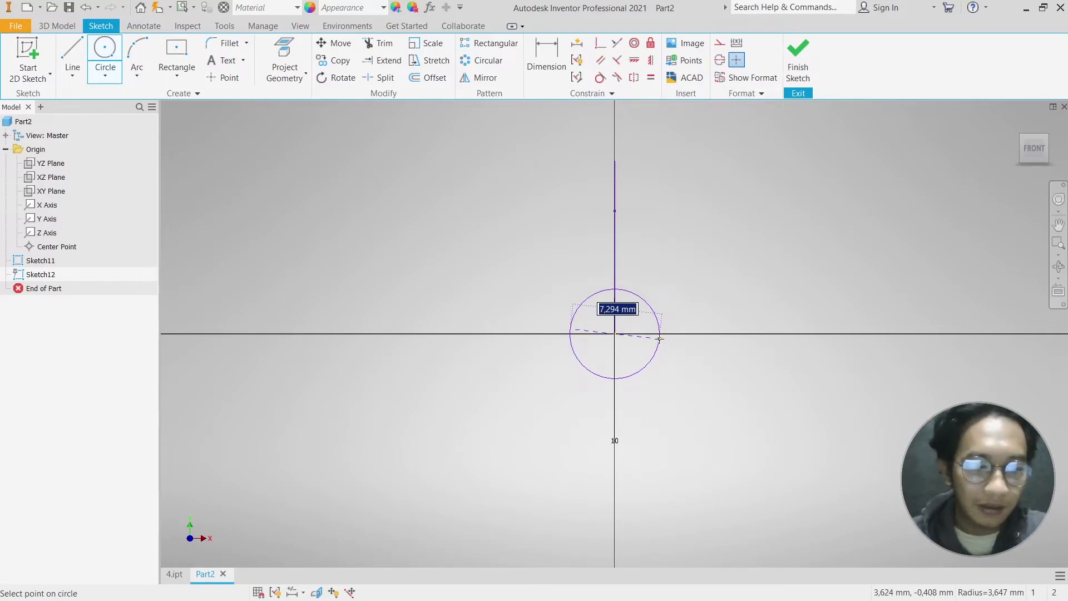
pyautogui.write('5')
pyautogui.press('Return')
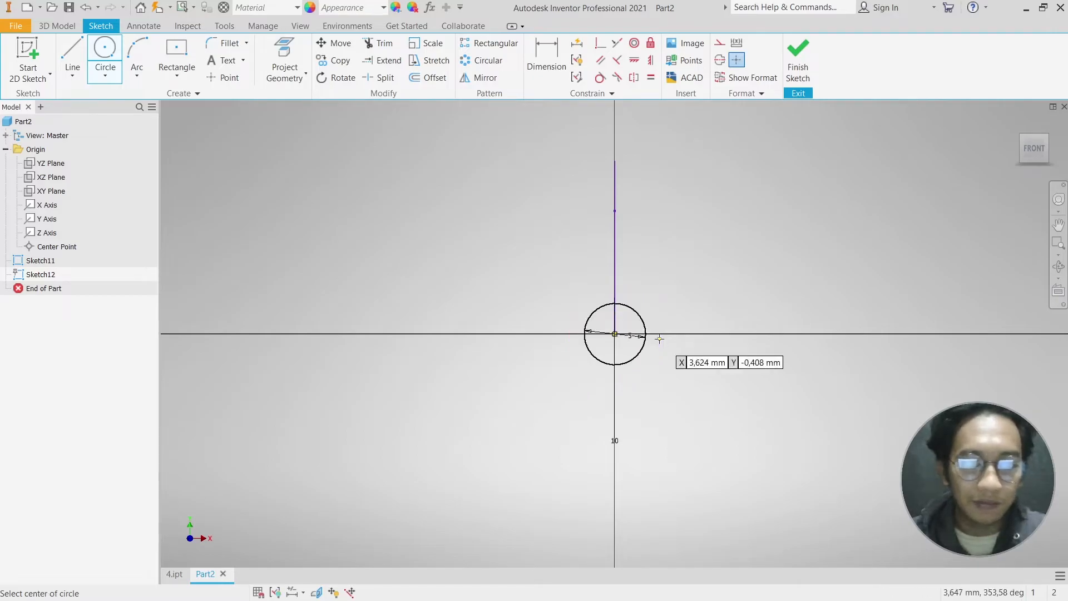
# - Examine the circle against the curved path, and switch to 4.ipt to inspect the round and rectangular sweep samples
pyautogui.keyDown('shift'); pyautogui.moveTo(689, 329); pyautogui.dragTo(589, 336, button='middle'); pyautogui.keyUp('shift')
pyautogui.moveTo(736, 302)
pyautogui.keyDown('shift'); pyautogui.mouseDown(button='middle')
pyautogui.moveTo(644, 369)
pyautogui.moveTo(536, 411)
pyautogui.mouseUp(button='middle'); pyautogui.keyUp('shift')
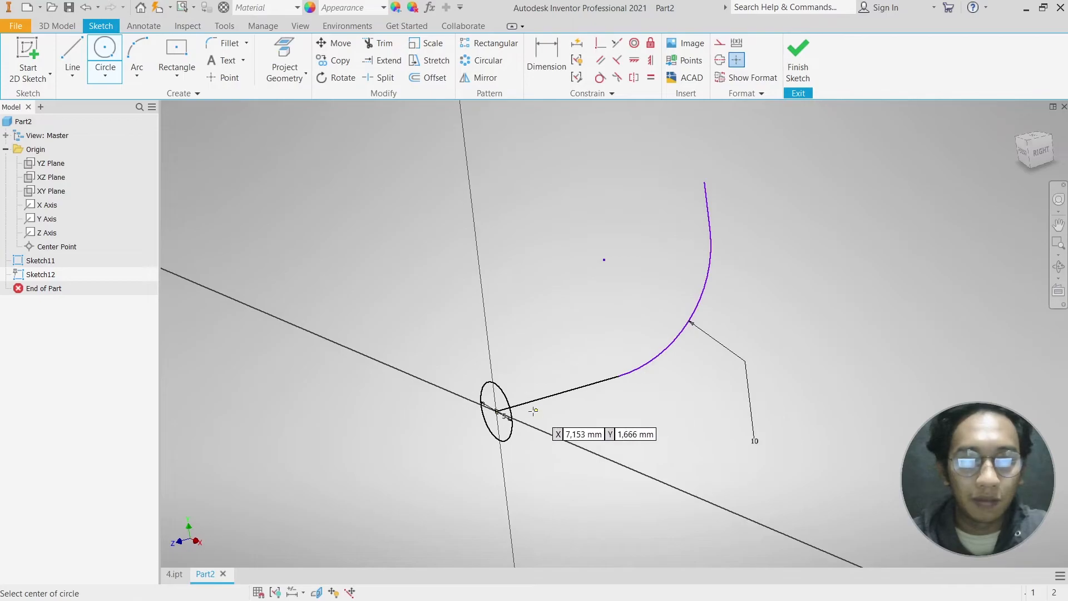
pyautogui.click(174, 574)
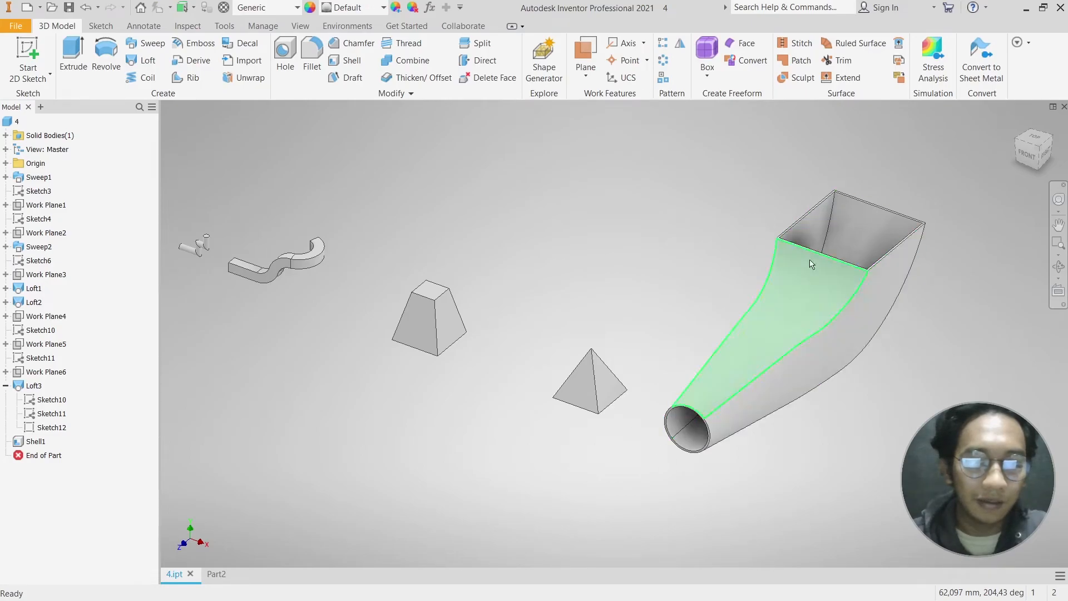
pyautogui.moveTo(554, 236); pyautogui.dragTo(625, 239, button='middle')
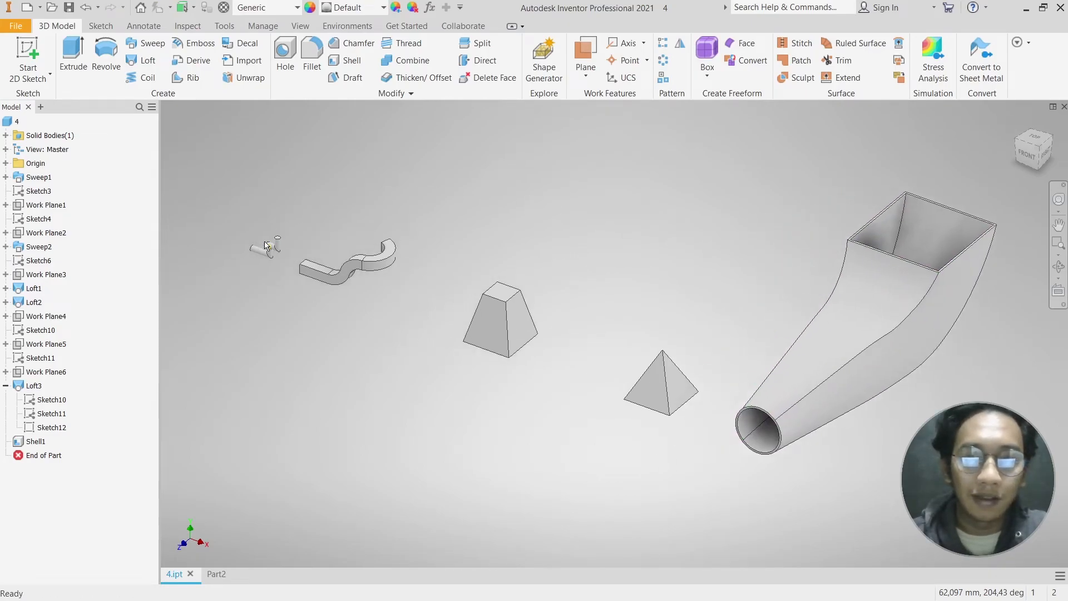
pyautogui.scroll(-5, 245, 250)
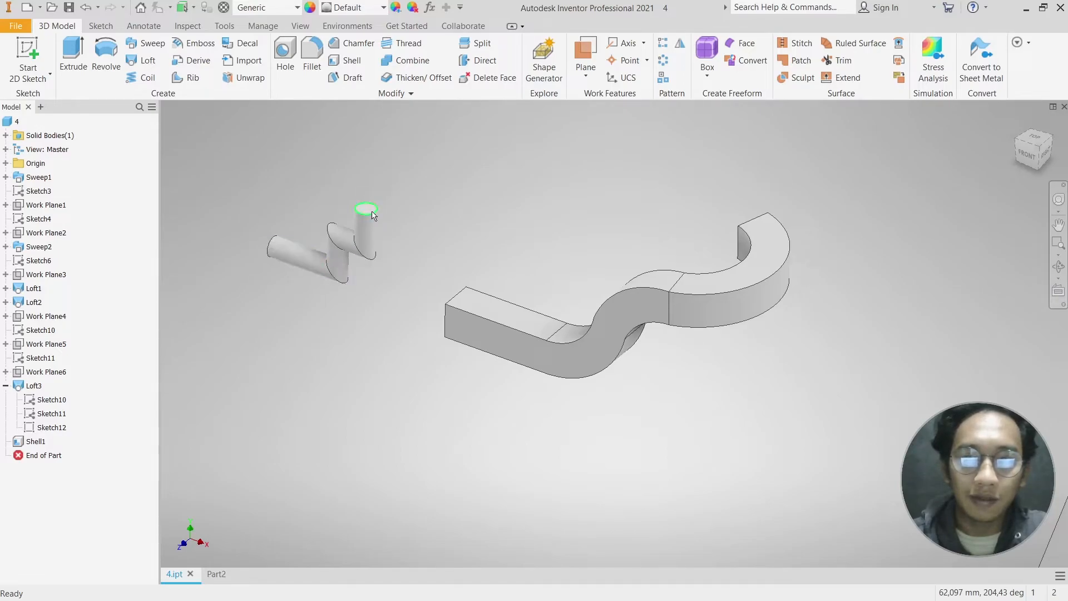
# - Examine the pyramids and the hollow square-to-round loft sample in 4.ipt, and return to Part2
pyautogui.scroll(4, 376, 213)
pyautogui.moveTo(797, 283); pyautogui.dragTo(373, 284, button='middle')
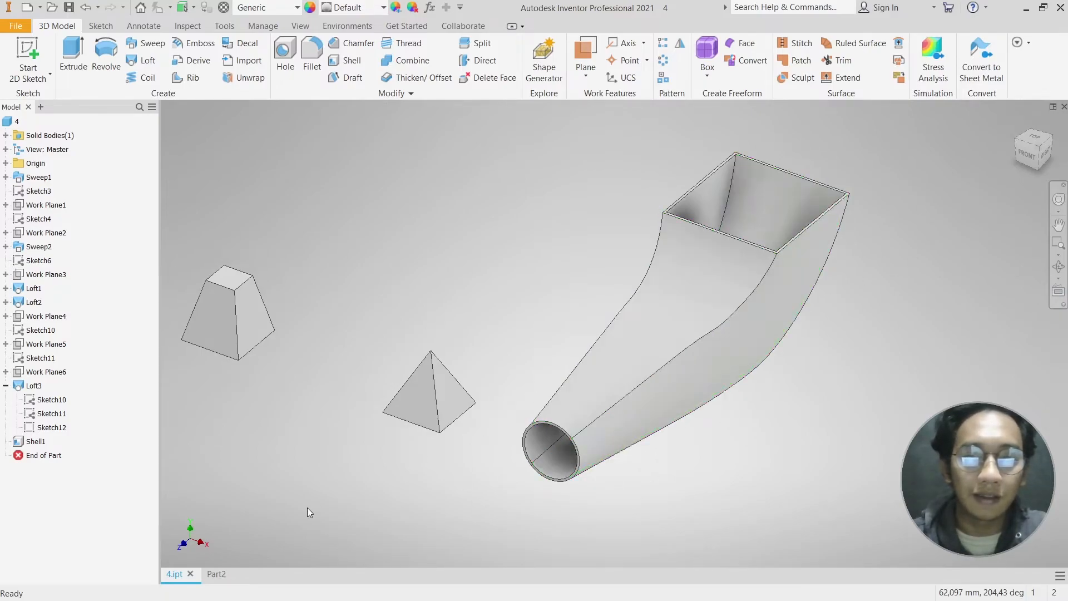
pyautogui.click(217, 574)
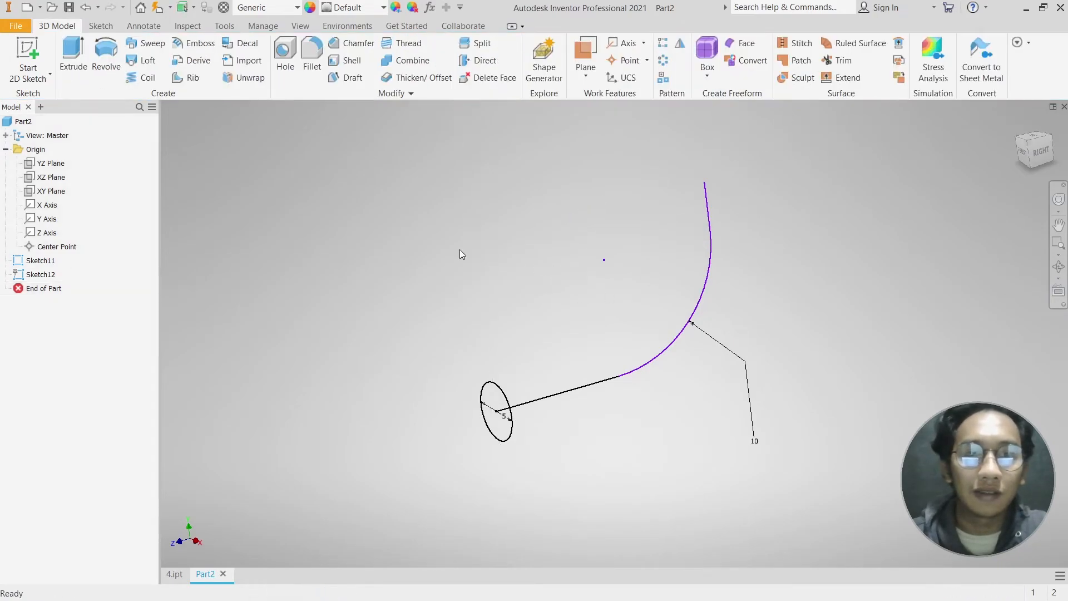
# - Create a work plane parallel to the XZ Plane through the upper end point of the curved path
pyautogui.click(598, 49)
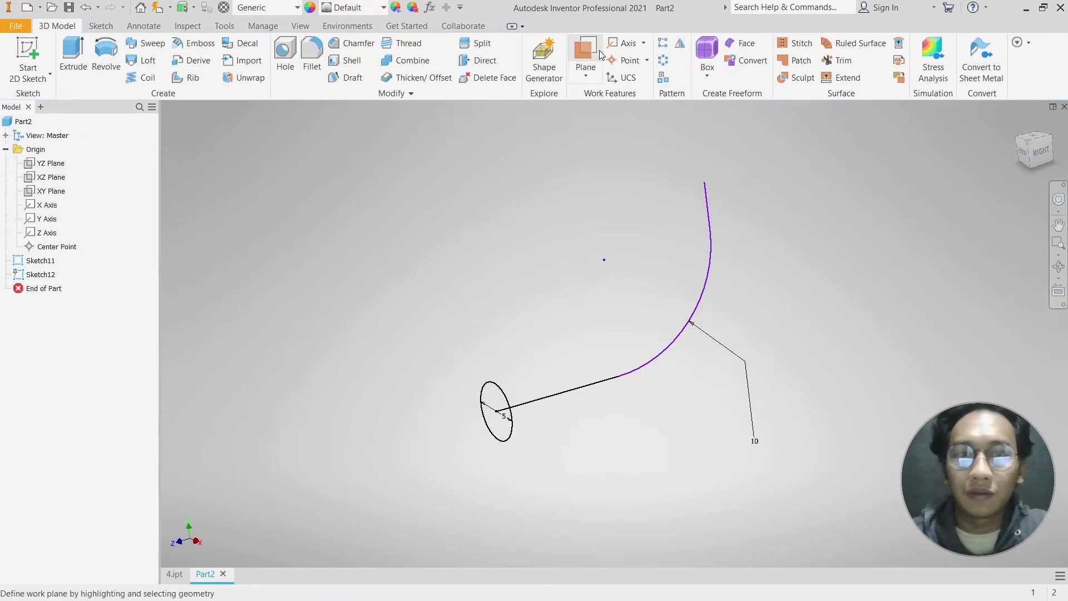
pyautogui.click(49, 178)
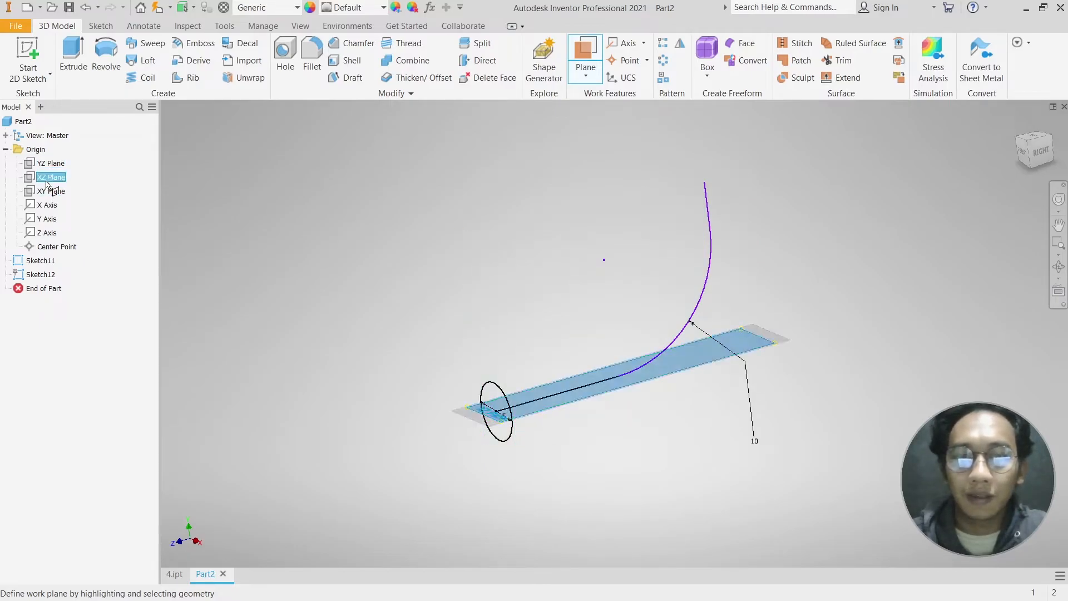
pyautogui.scroll(2, 708, 187)
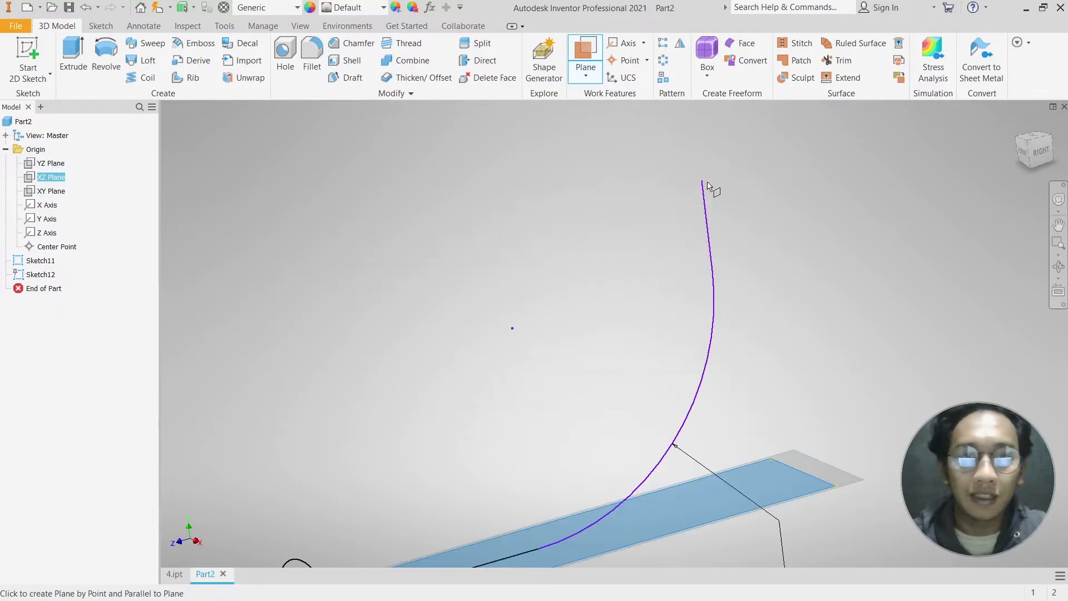
pyautogui.click(703, 180)
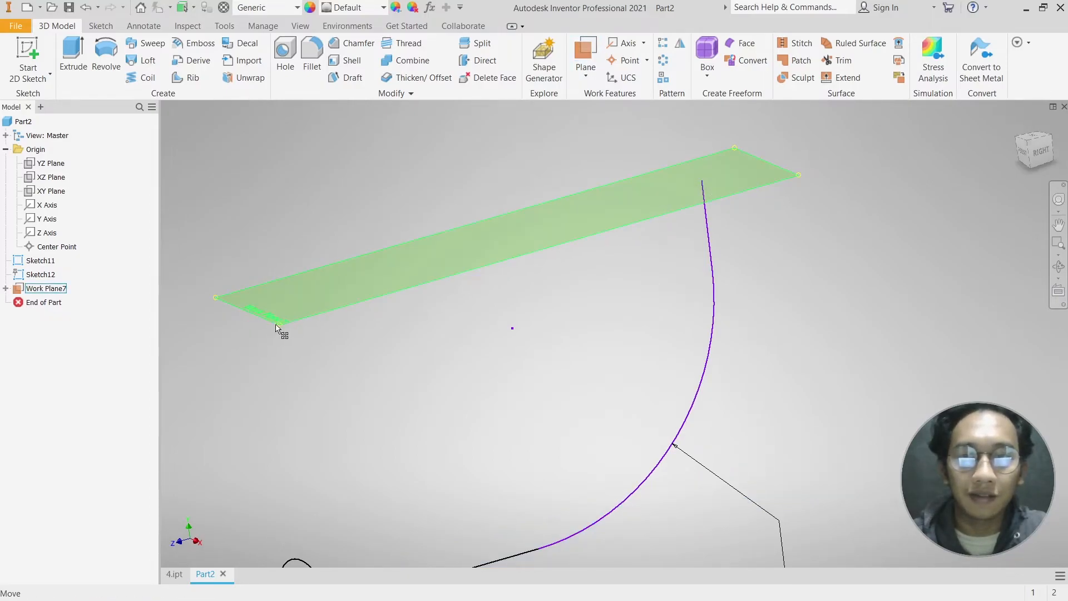
pyautogui.scroll(-2, 720, 165)
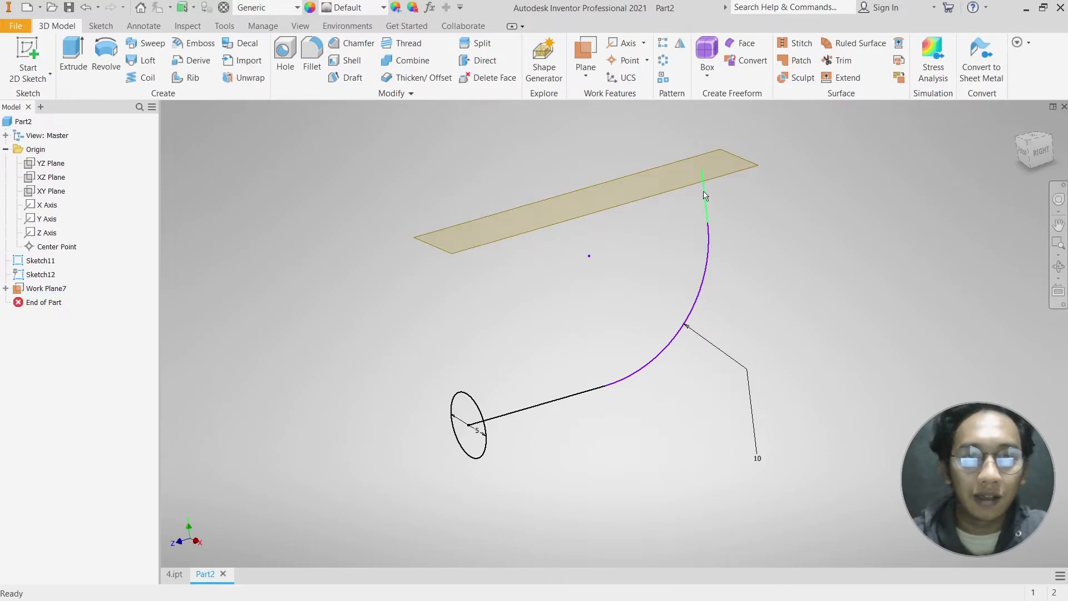
pyautogui.moveTo(714, 143); pyautogui.dragTo(654, 188, button='middle')
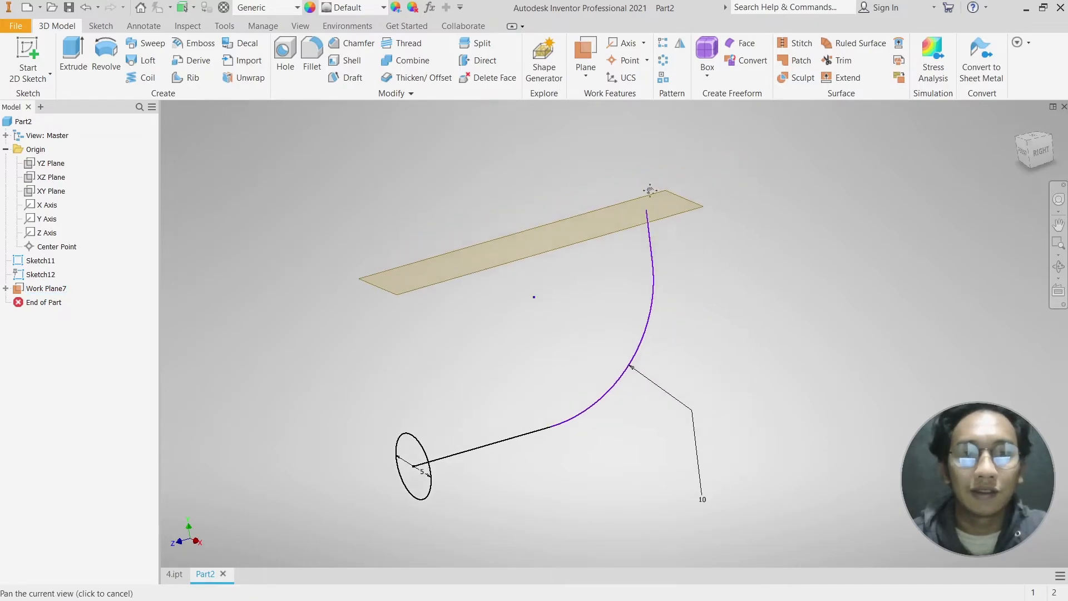
# - Start a new sketch on the work plane at the path's upper end
pyautogui.rightClick(673, 196)
pyautogui.click(684, 193)
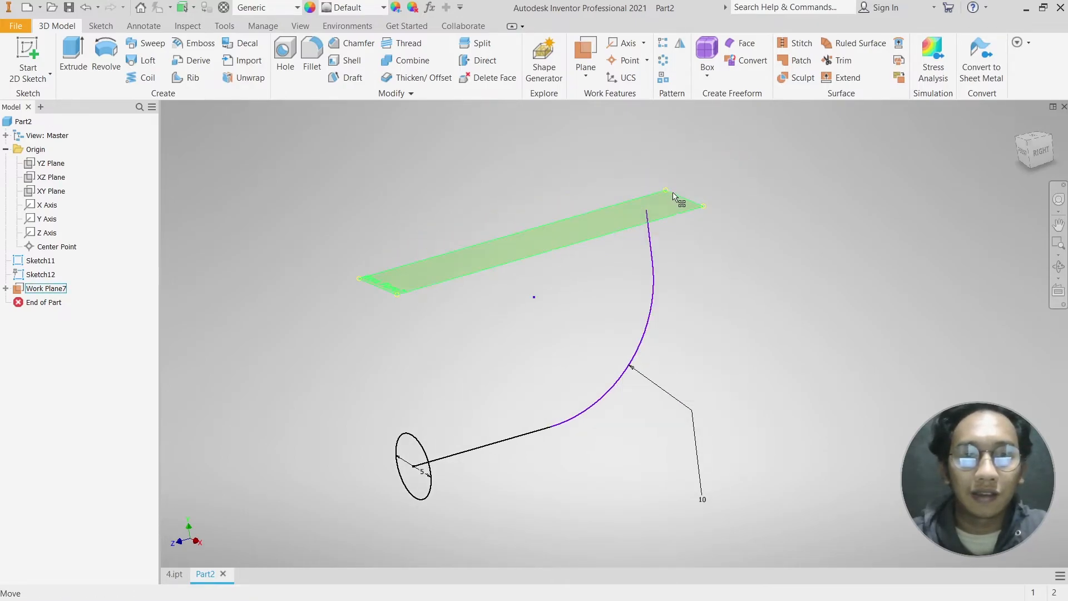
pyautogui.rightClick(673, 192)
pyautogui.click(680, 232)
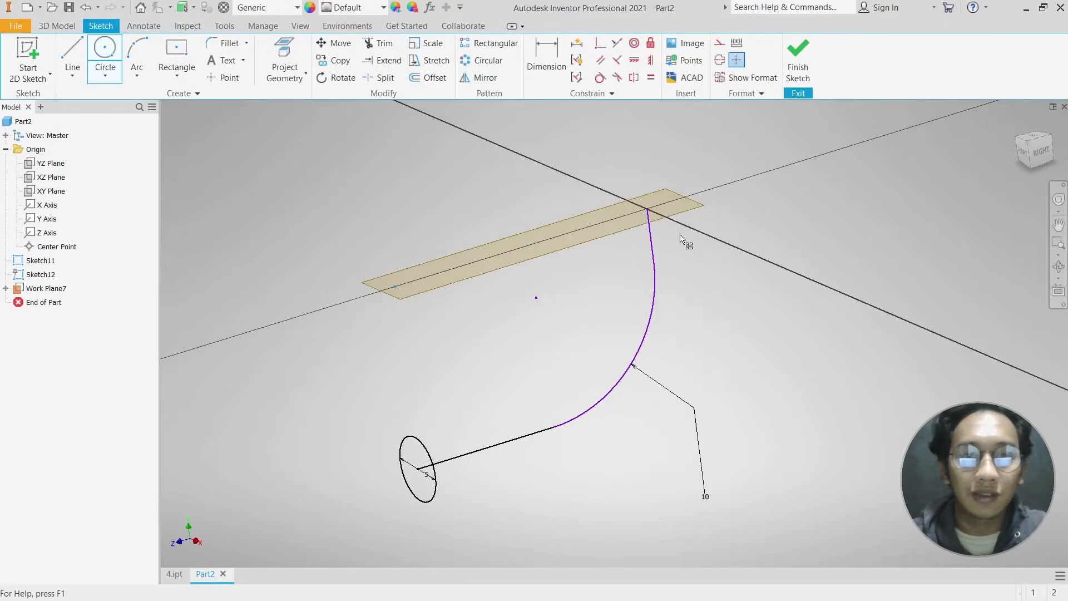
pyautogui.moveTo(724, 191); pyautogui.dragTo(702, 366, button='middle')
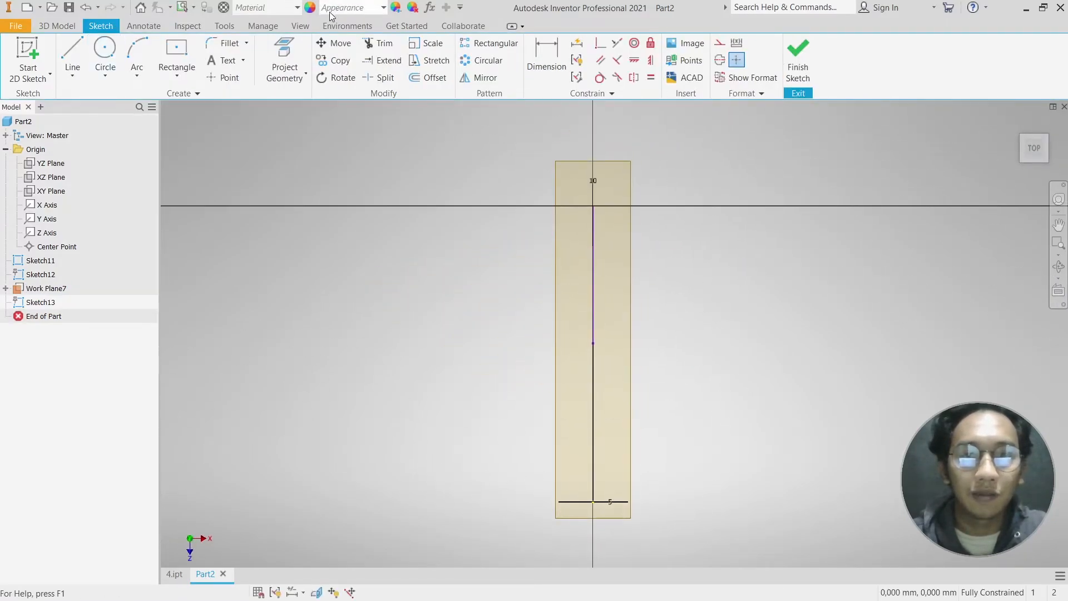
# - Try to draw a 15 mm wide center rectangle at the path's upper end and dimension its adjacent side to 15 mm
pyautogui.click(185, 51)
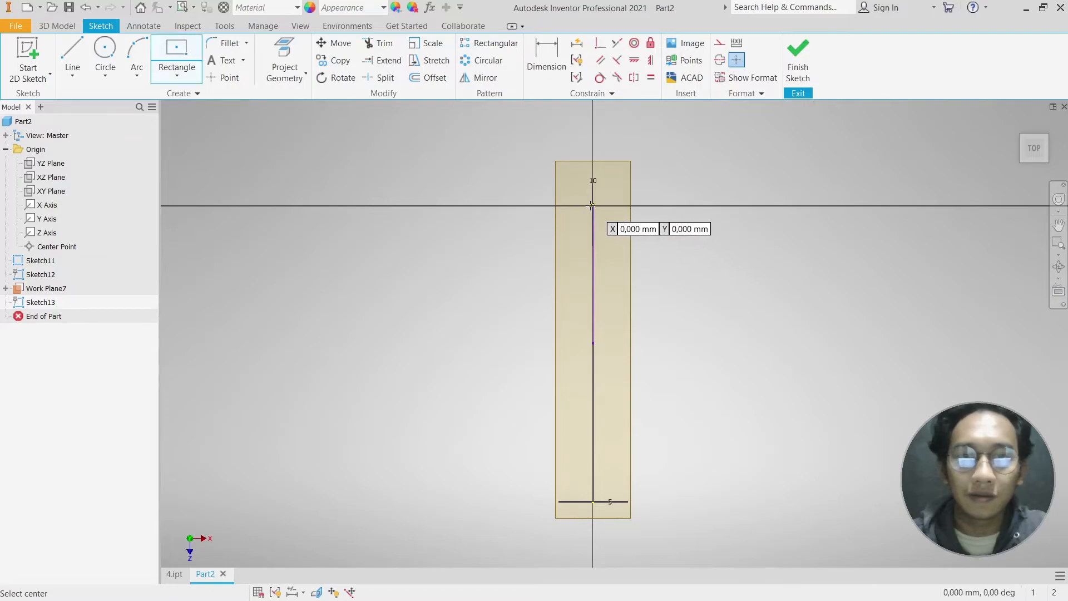
pyautogui.click(594, 206)
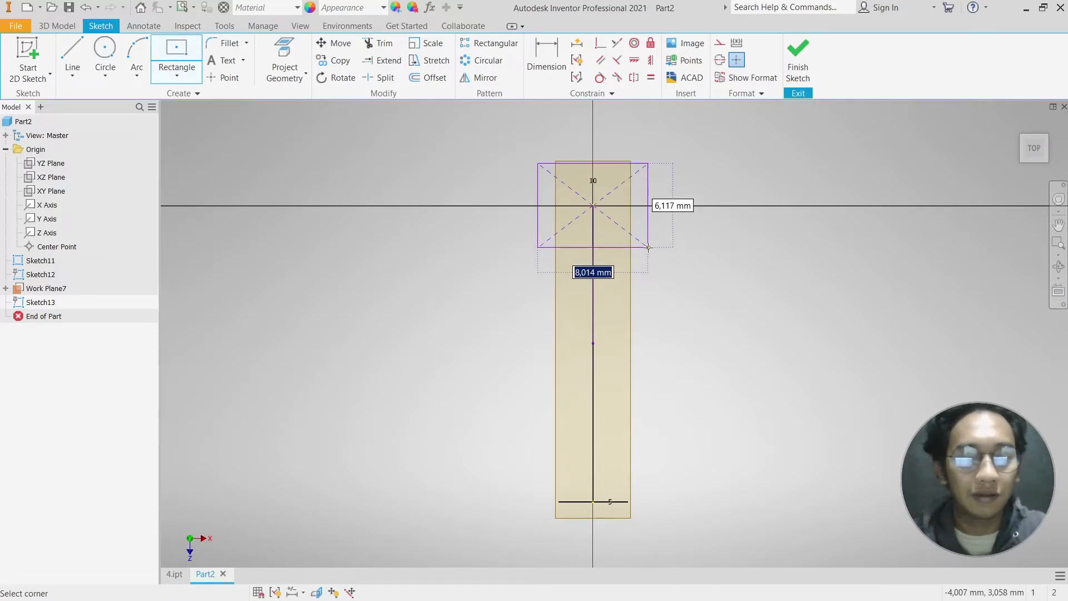
pyautogui.write('15')
pyautogui.press('Tab')
pyautogui.press('Return')
pyautogui.press('Escape')
pyautogui.press('d')
pyautogui.click(489, 203)
pyautogui.click(442, 205)
pyautogui.write('15')
pyautogui.press('Return')
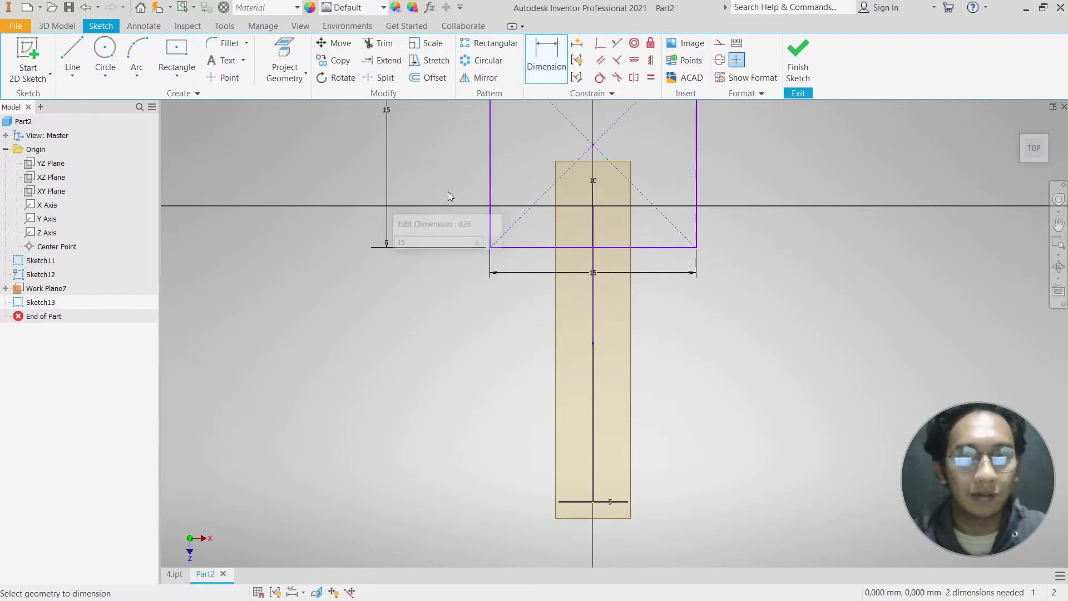
pyautogui.scroll(-5, 569, 283)
pyautogui.moveTo(575, 259)
pyautogui.keyDown('shift'); pyautogui.mouseDown(button='middle')
pyautogui.moveTo(508, 179)
pyautogui.moveTo(468, 211)
pyautogui.mouseUp(button='middle'); pyautogui.keyUp('shift')
pyautogui.scroll(5, 670, 359)
pyautogui.press('Escape')
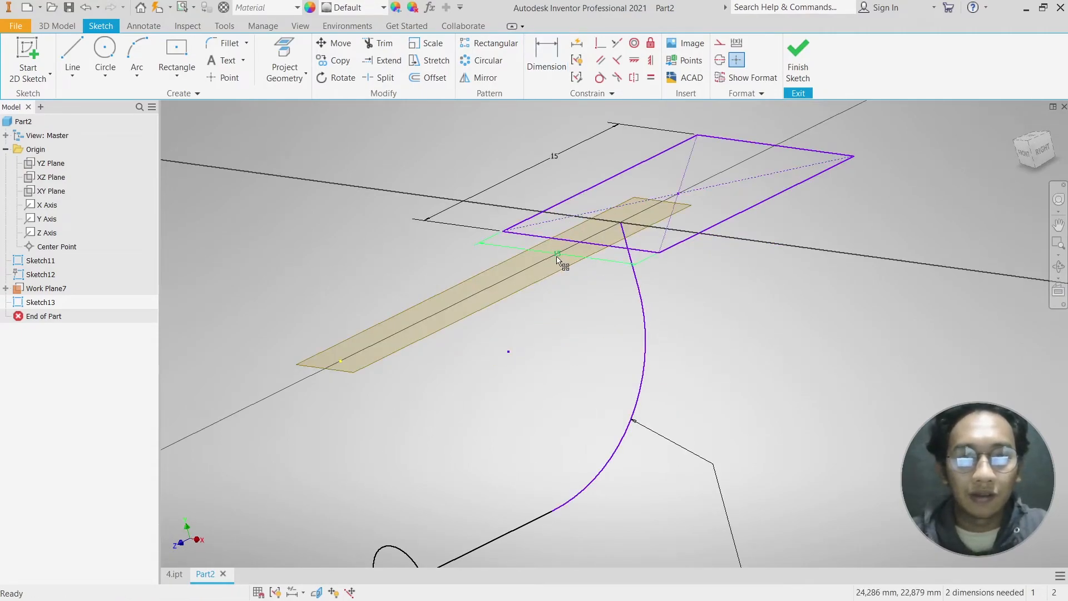
pyautogui.scroll(-3, 650, 259)
pyautogui.moveTo(660, 268)
pyautogui.mouseDown(button='middle')
pyautogui.moveTo(672, 248)
pyautogui.moveTo(632, 291)
pyautogui.moveTo(679, 222)
pyautogui.moveTo(608, 276)
pyautogui.moveTo(623, 256)
pyautogui.moveTo(616, 232)
pyautogui.moveTo(646, 238)
pyautogui.mouseUp(button='middle')
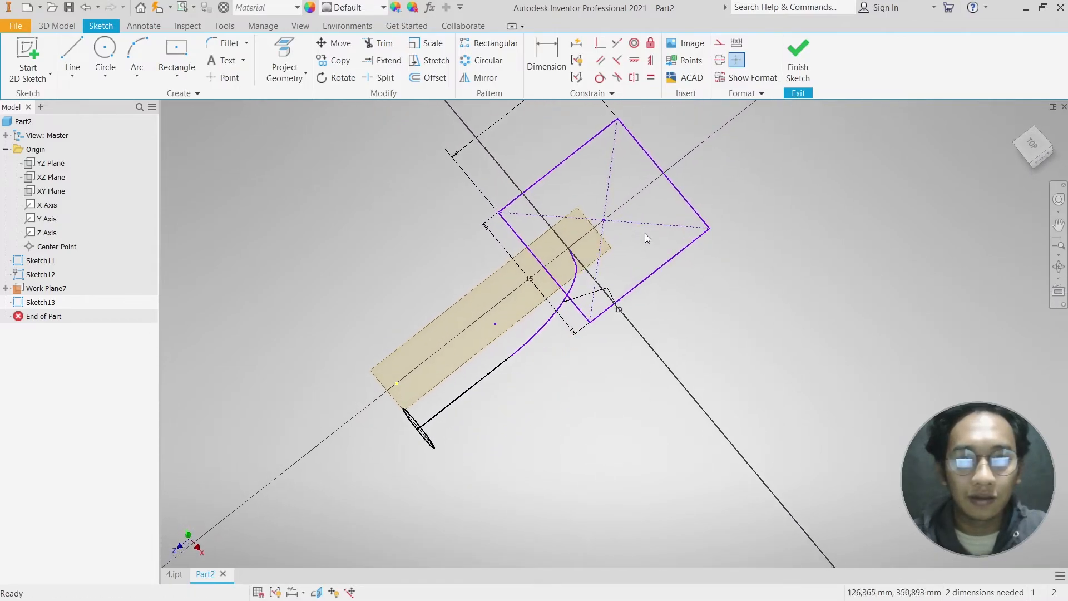
pyautogui.moveTo(471, 151); pyautogui.dragTo(477, 218, button='middle')
pyautogui.moveTo(422, 144); pyautogui.dragTo(770, 388)
pyautogui.click(295, 68)
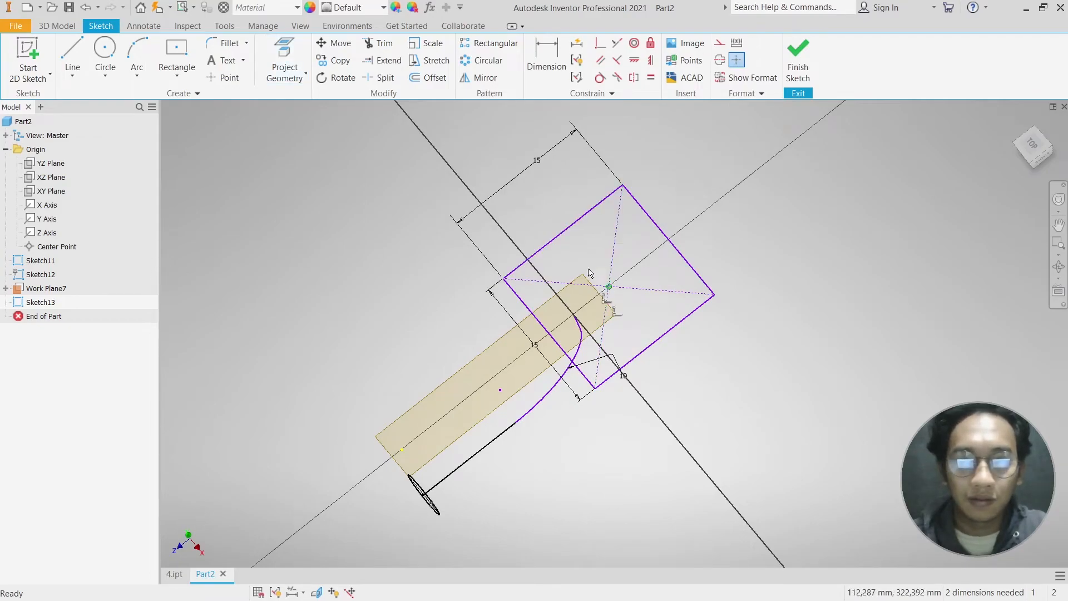
pyautogui.moveTo(409, 164); pyautogui.dragTo(890, 467)
pyautogui.click(520, 202)
pyautogui.keyDown('shift'); pyautogui.moveTo(741, 355); pyautogui.dragTo(685, 276, button='middle'); pyautogui.keyUp('shift')
pyautogui.moveTo(367, 197); pyautogui.dragTo(747, 354)
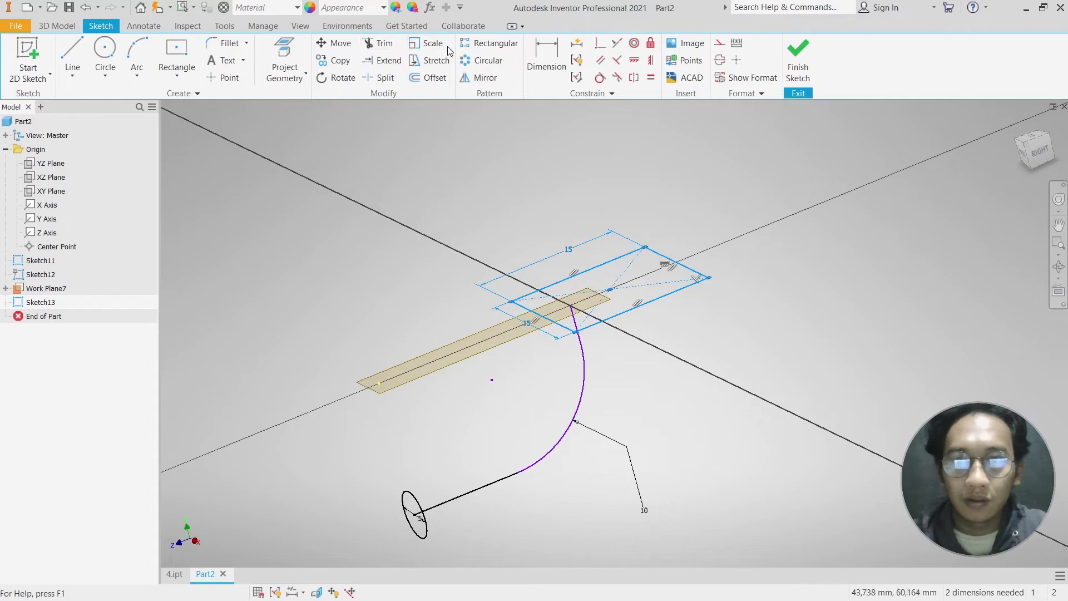
pyautogui.click(334, 43)
pyautogui.scroll(3, 612, 294)
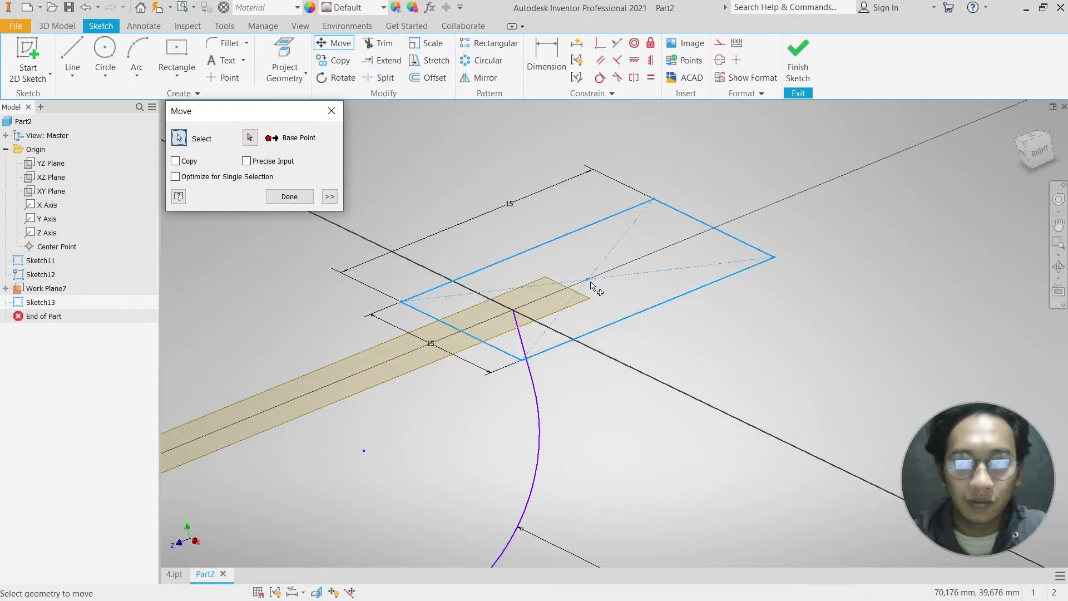
pyautogui.press('Escape')
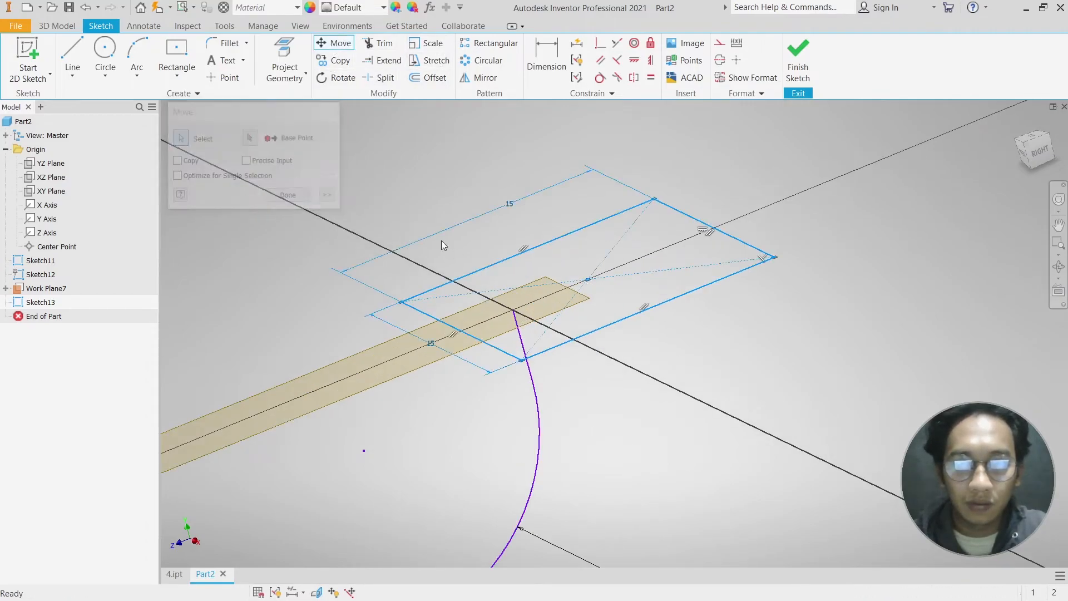
# - Undo the off-center square and its dimensions, leaving the sketch empty
pyautogui.hotkey('ctrl', 'z')
pyautogui.hotkey('ctrl', 'z')
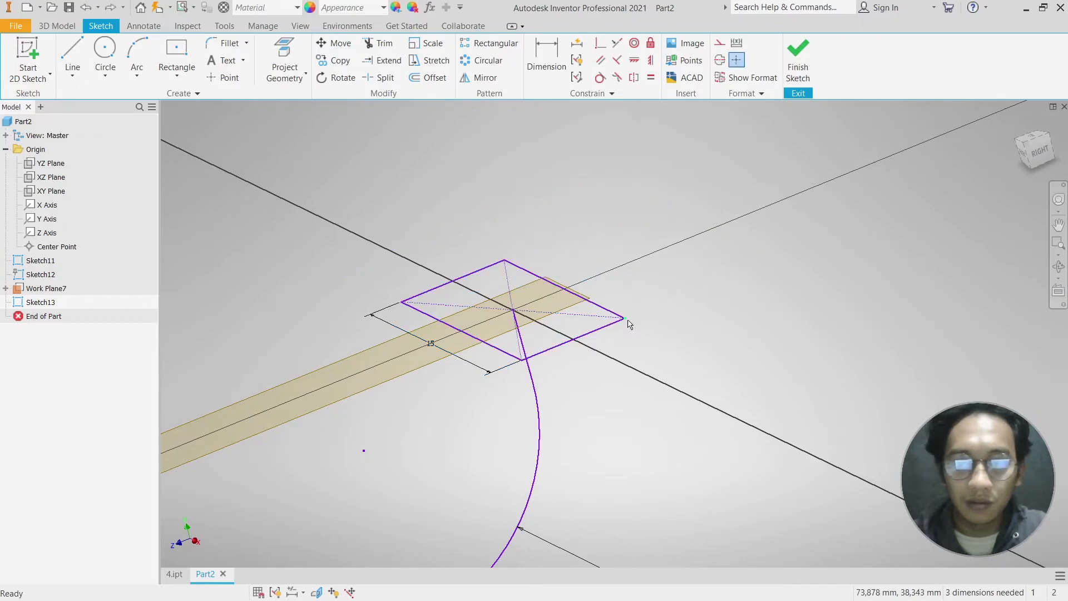
pyautogui.hotkey('ctrl', 'z')
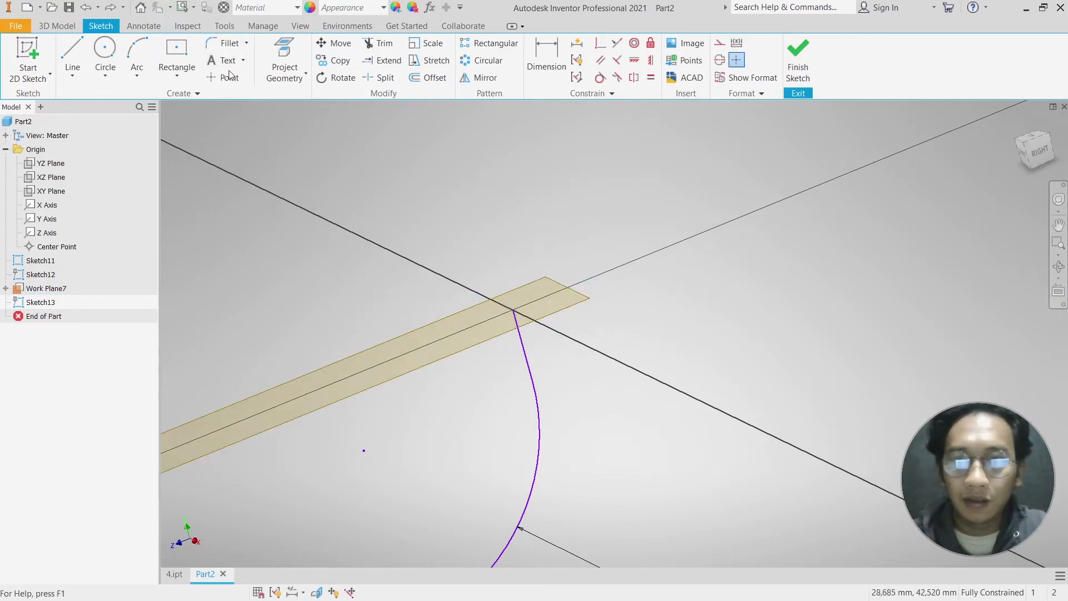
# - Draw a 15 by 15 mm square centred on the upper end point of the curved path
pyautogui.click(176, 56)
pyautogui.click(514, 310)
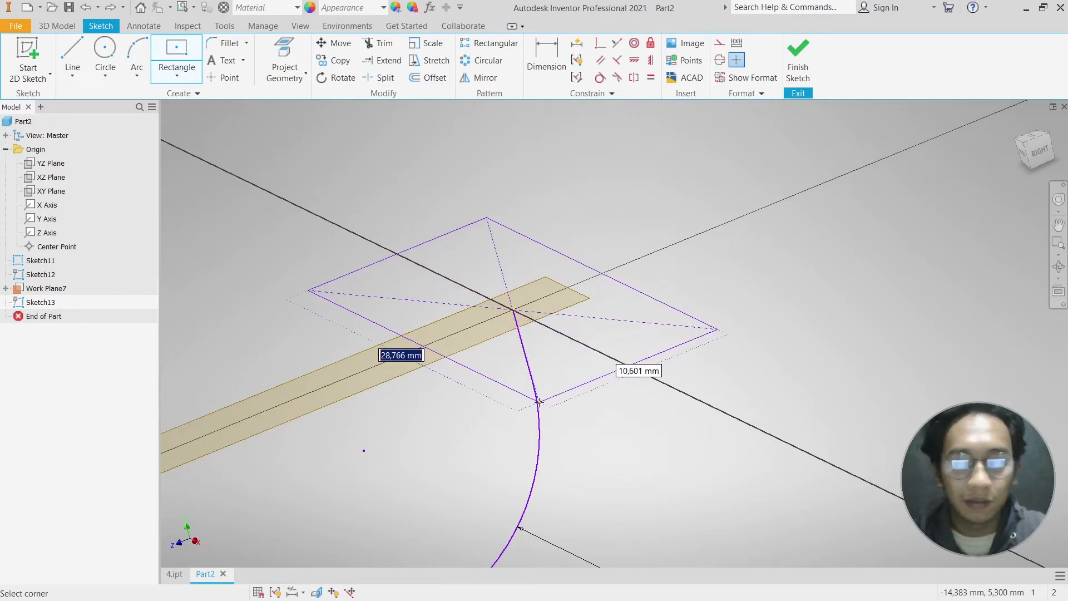
pyautogui.write('15')
pyautogui.press('Tab')
pyautogui.write('15')
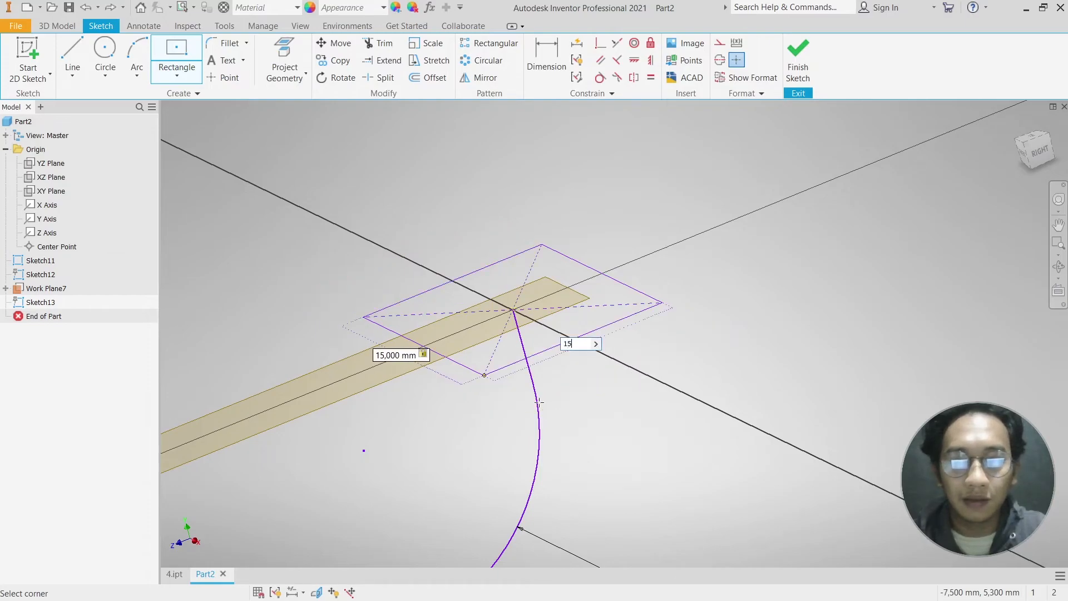
pyautogui.press('Return')
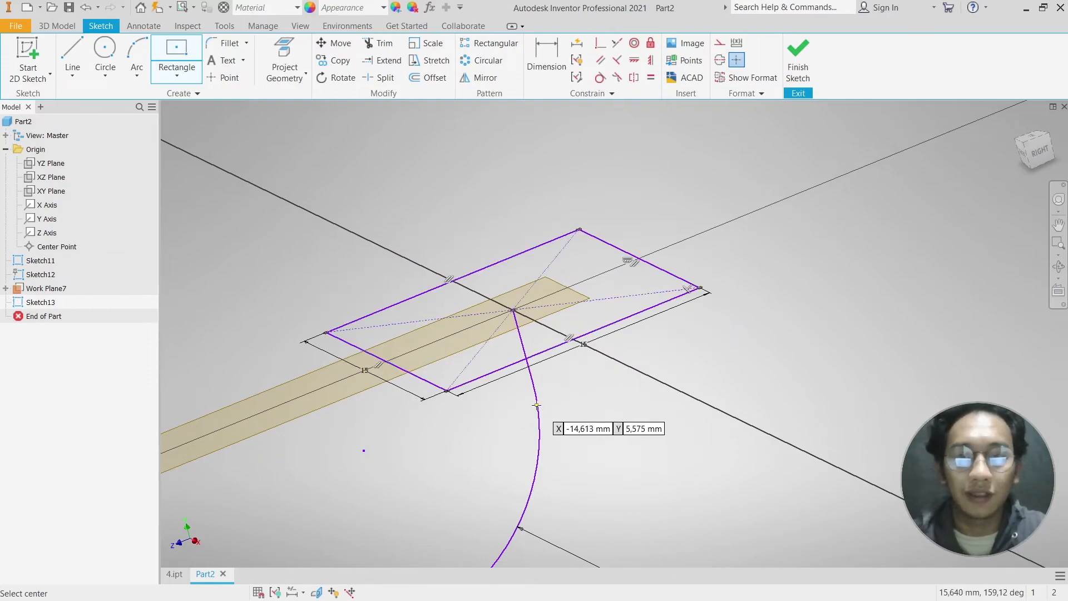
pyautogui.moveTo(530, 302)
pyautogui.keyDown('shift'); pyautogui.mouseDown(button='middle')
pyautogui.moveTo(560, 358)
pyautogui.moveTo(545, 299)
pyautogui.mouseUp(button='middle'); pyautogui.keyUp('shift')
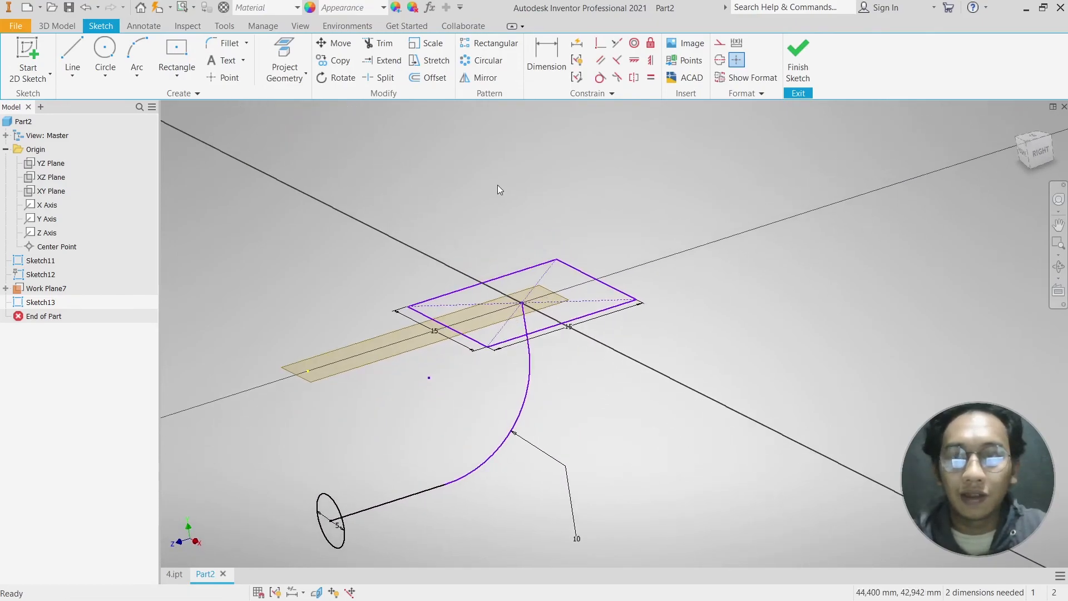
# - Start a Loft with the 15 mm square and the 5 mm circle as its sections
pyautogui.hotkey('shift', 'l')
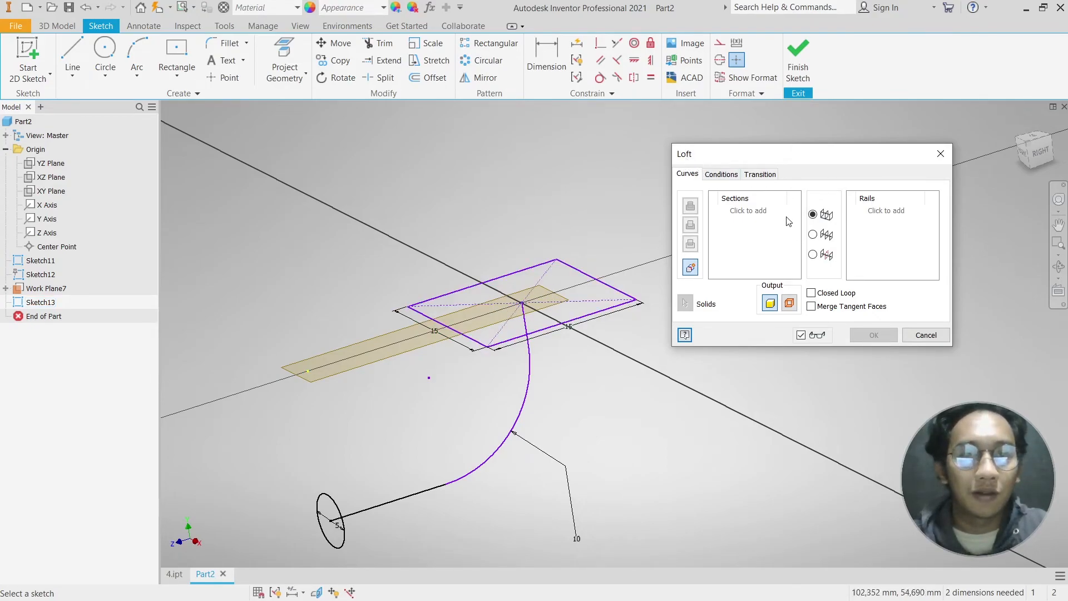
pyautogui.click(589, 281)
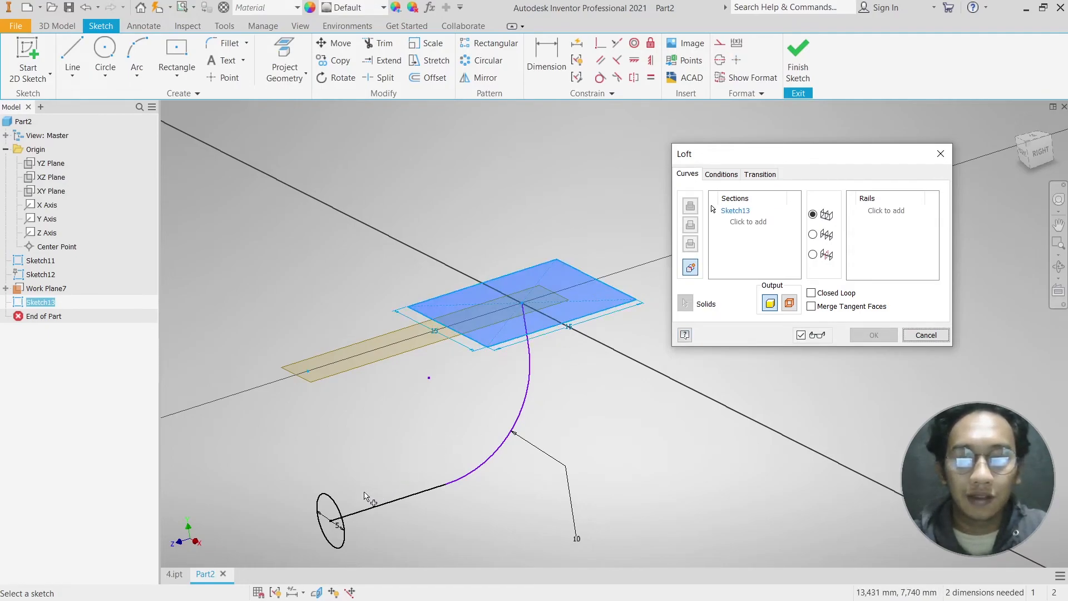
pyautogui.click(334, 501)
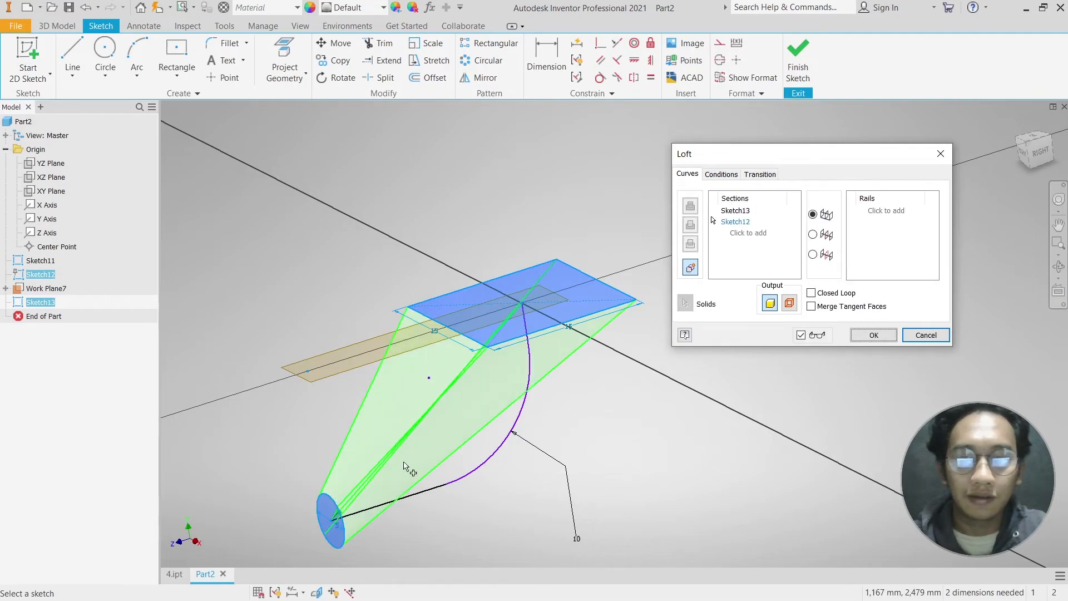
pyautogui.keyDown('shift'); pyautogui.moveTo(484, 275); pyautogui.dragTo(486, 297, button='middle'); pyautogui.keyUp('shift')
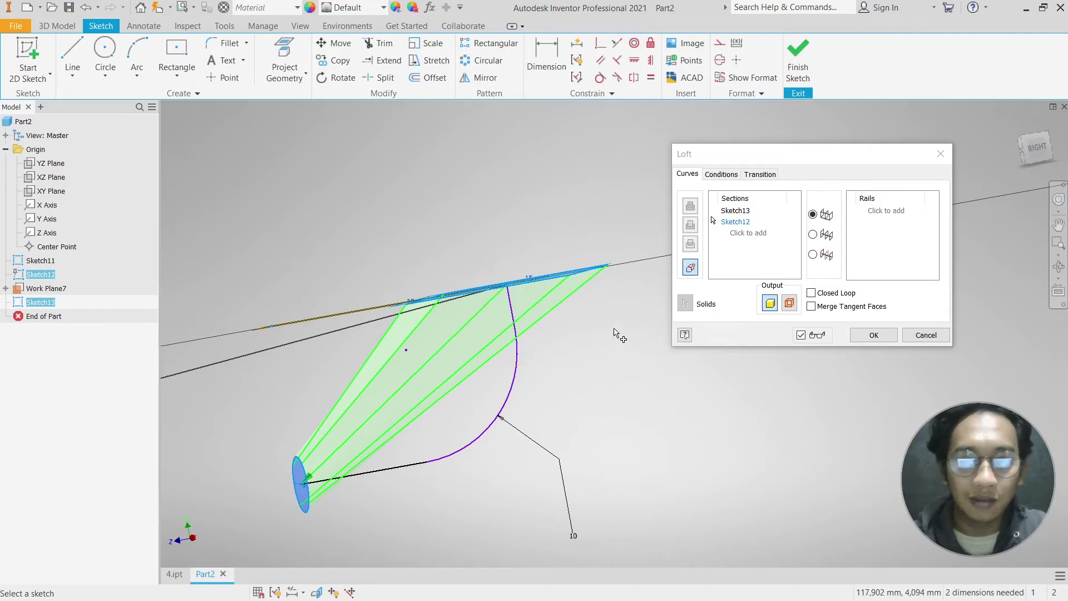
# - Set the loft to follow a center line, choose the curved path, and create the solid
pyautogui.click(813, 254)
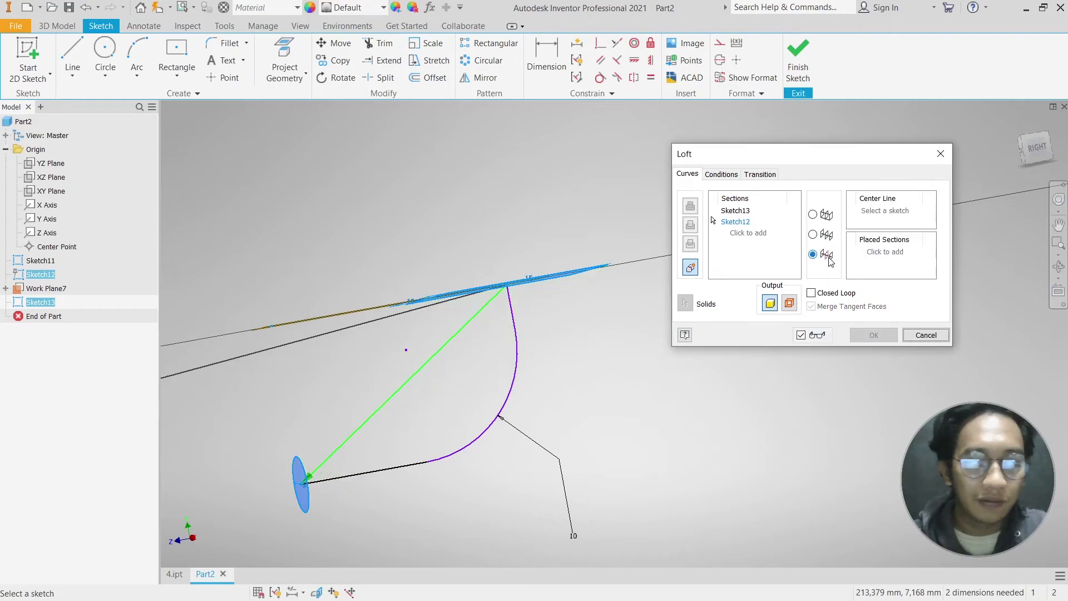
pyautogui.click(518, 338)
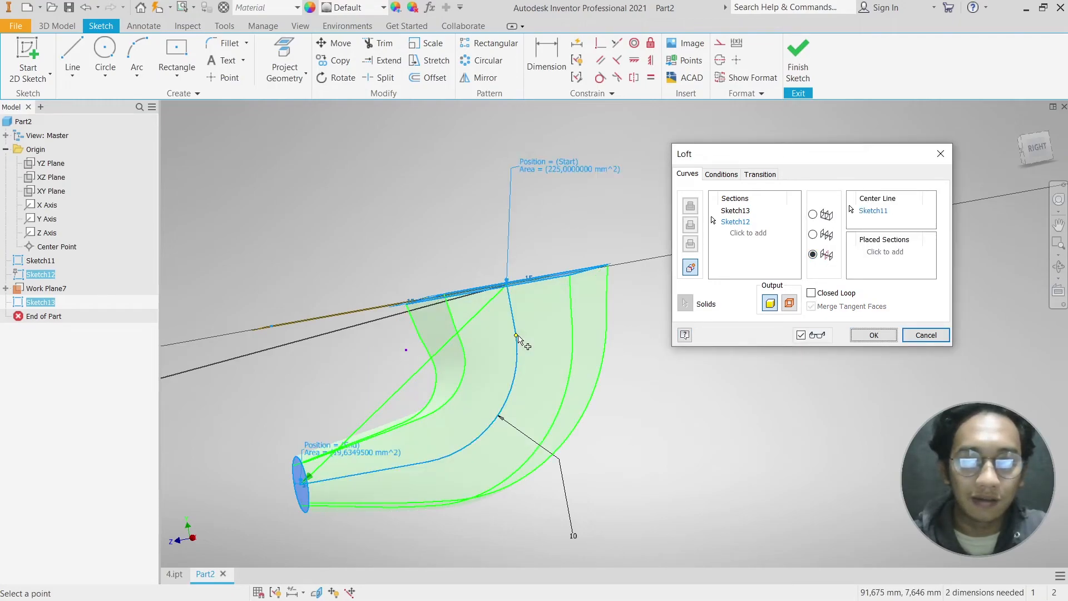
pyautogui.scroll(5, 384, 303)
pyautogui.keyDown('shift'); pyautogui.moveTo(393, 310); pyautogui.dragTo(467, 315, button='middle'); pyautogui.keyUp('shift')
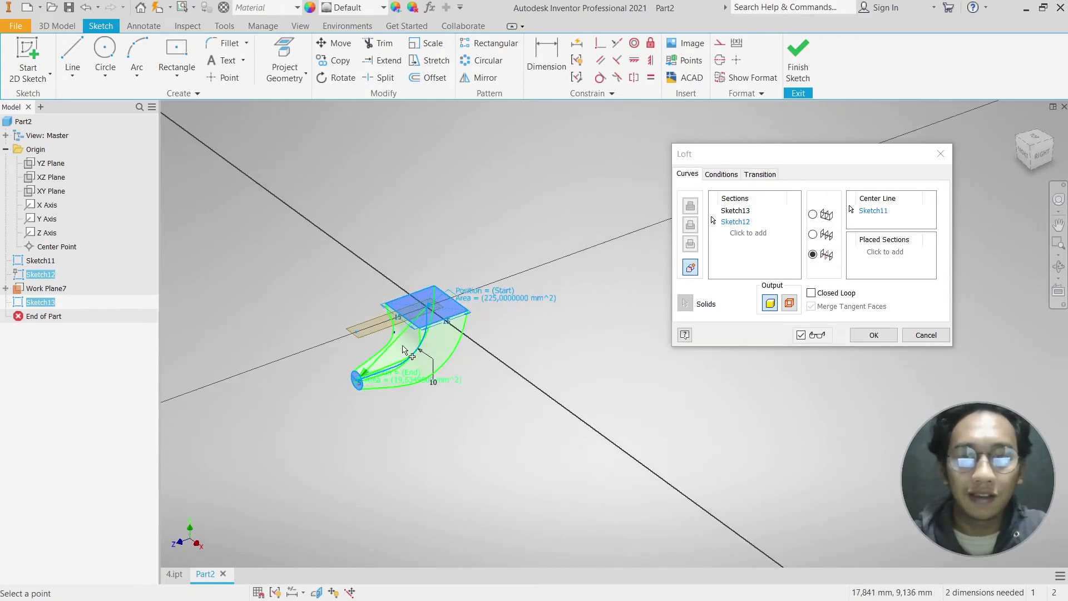
pyautogui.scroll(-3, 403, 355)
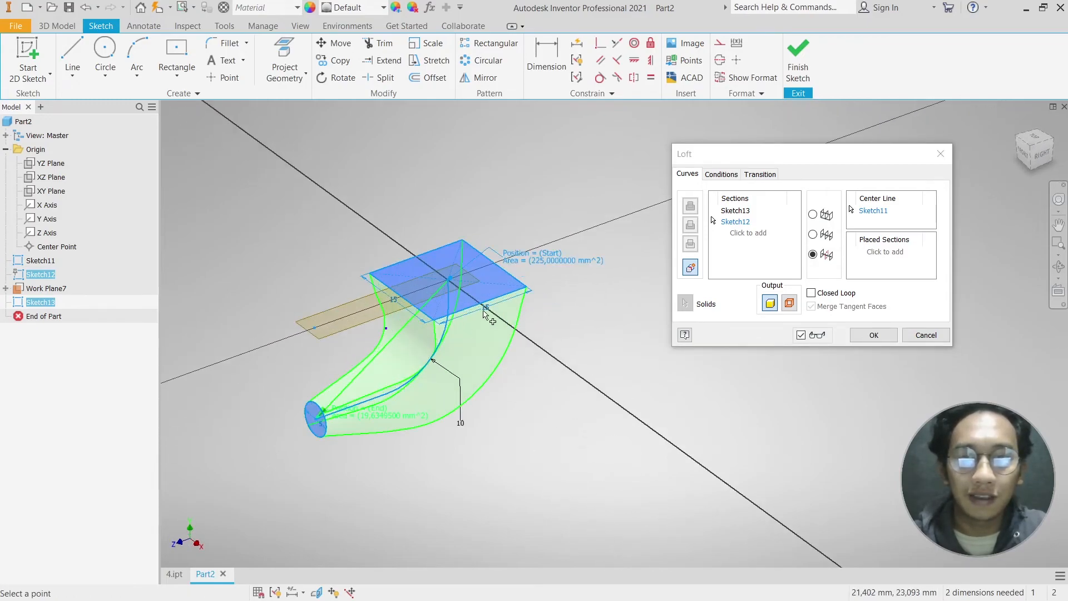
pyautogui.click(874, 335)
pyautogui.keyDown('shift'); pyautogui.moveTo(607, 251); pyautogui.dragTo(322, 454, button='middle'); pyautogui.keyUp('shift')
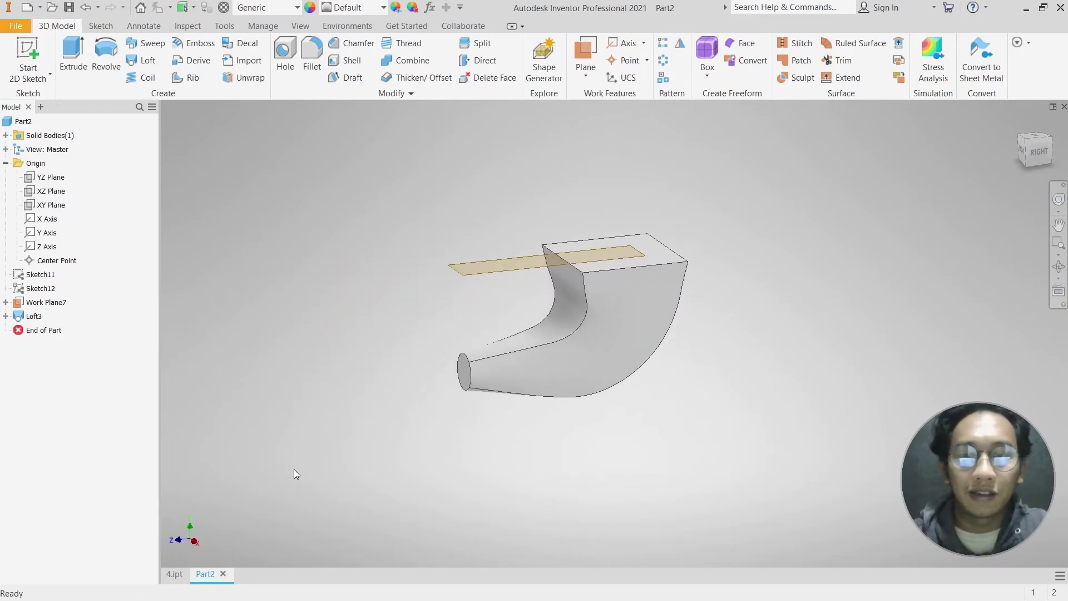
# - Compare the curved loft in Part2 with the hollow square-to-round sample in 4.ipt
pyautogui.click(174, 574)
pyautogui.keyDown('shift'); pyautogui.moveTo(551, 300); pyautogui.dragTo(523, 318, button='middle'); pyautogui.keyUp('shift')
pyautogui.moveTo(550, 259); pyautogui.dragTo(602, 301, button='middle')
pyautogui.click(214, 574)
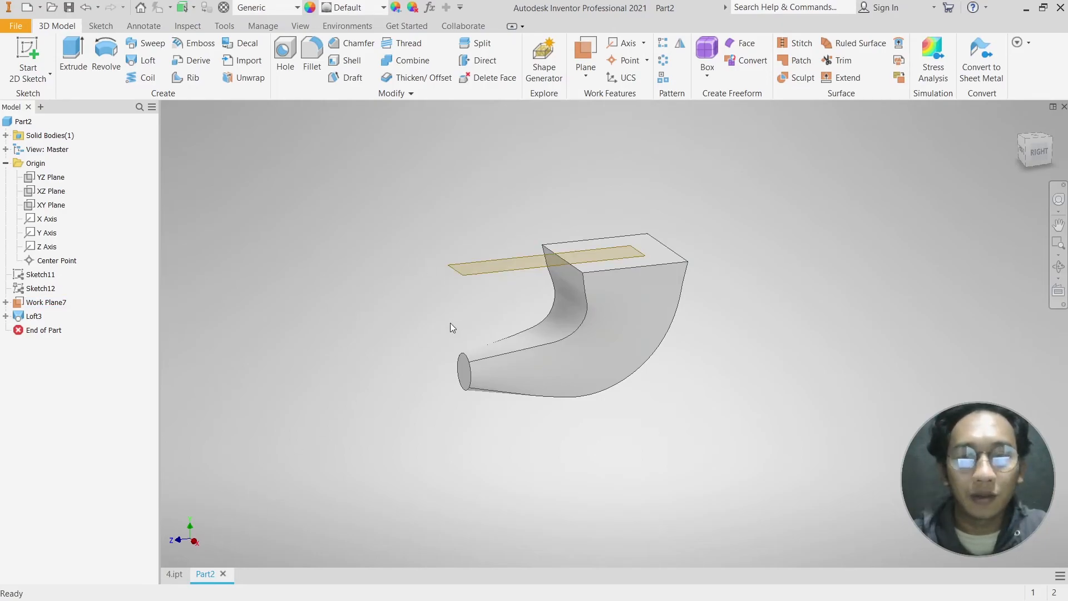
pyautogui.click(174, 574)
pyautogui.keyDown('shift'); pyautogui.moveTo(691, 317); pyautogui.dragTo(695, 343, button='middle'); pyautogui.keyUp('shift')
pyautogui.scroll(-3, 695, 289)
pyautogui.scroll(3, 695, 280)
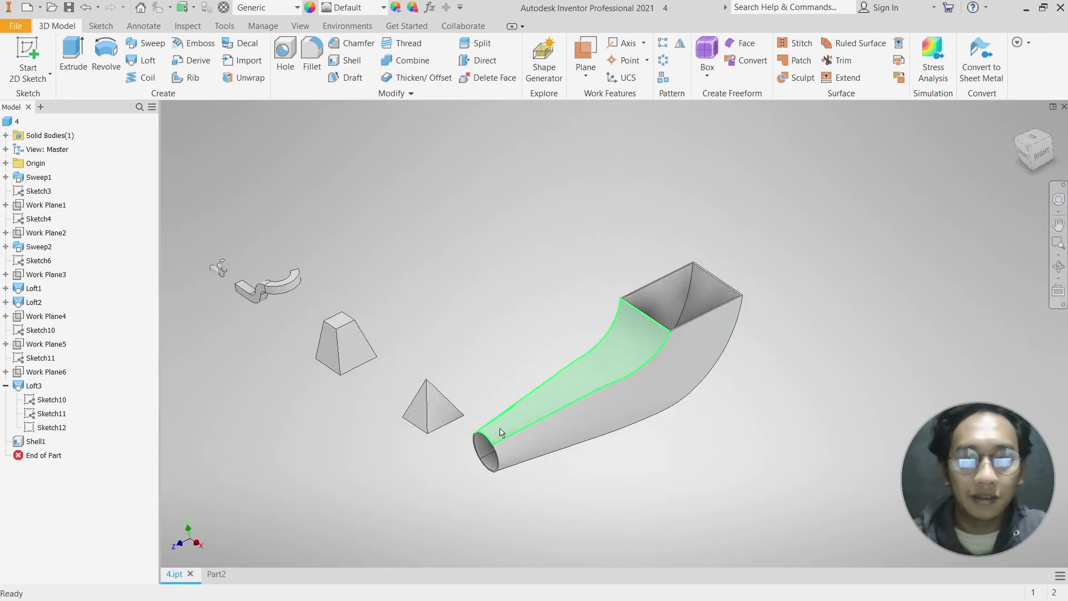
pyautogui.click(215, 573)
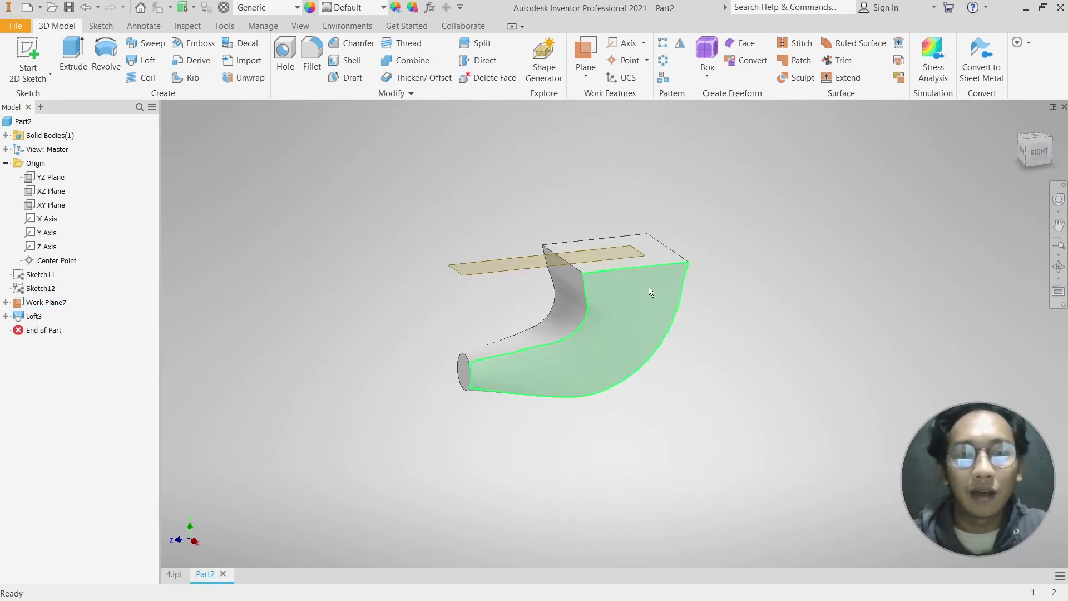
# - Hide the work plane at the square end of the loft
pyautogui.scroll(4, 587, 317)
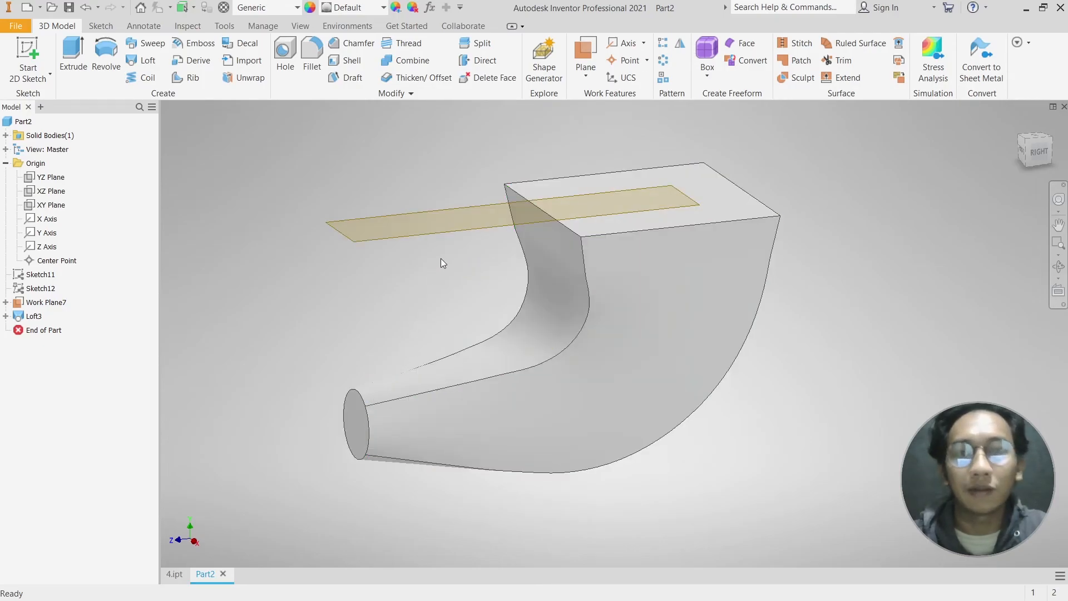
pyautogui.rightClick(455, 232)
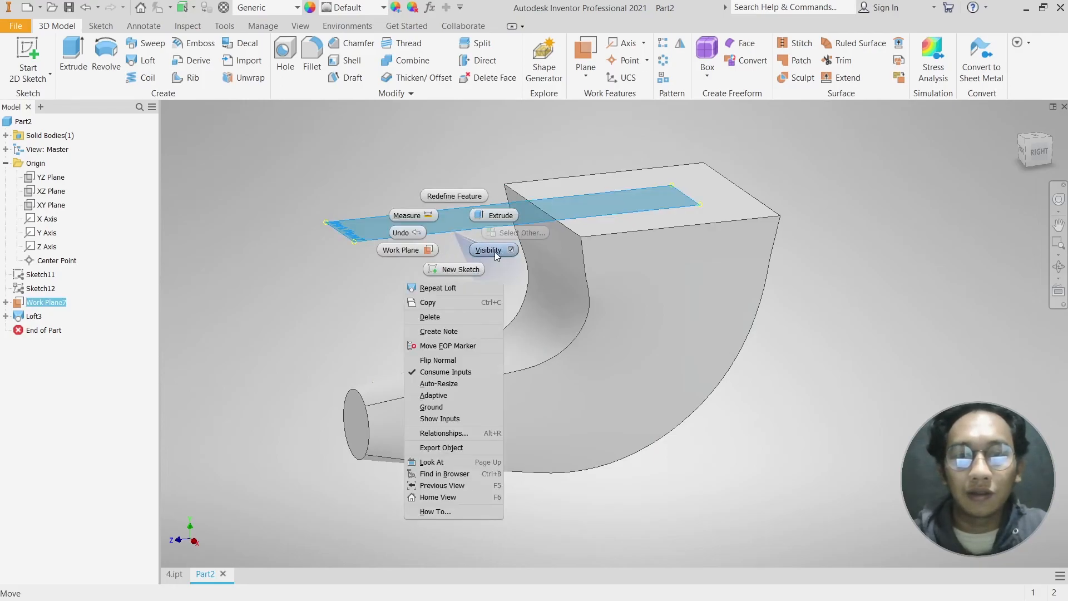
pyautogui.click(496, 252)
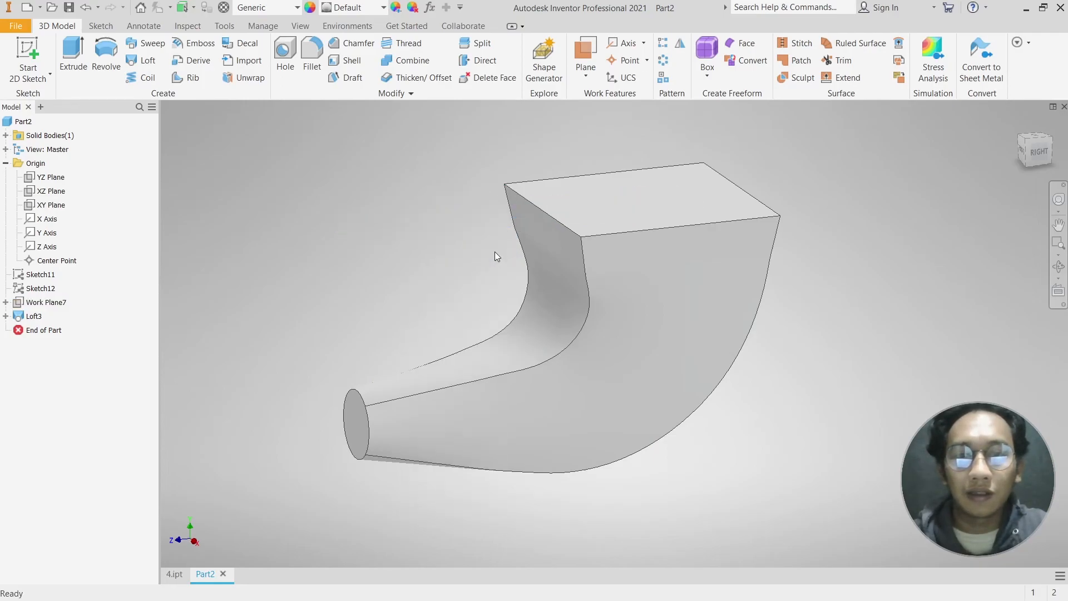
# - Shell the lofted solid with a thickness of 0.5 mm, removing the square top face and the circular end face
pyautogui.click(353, 63)
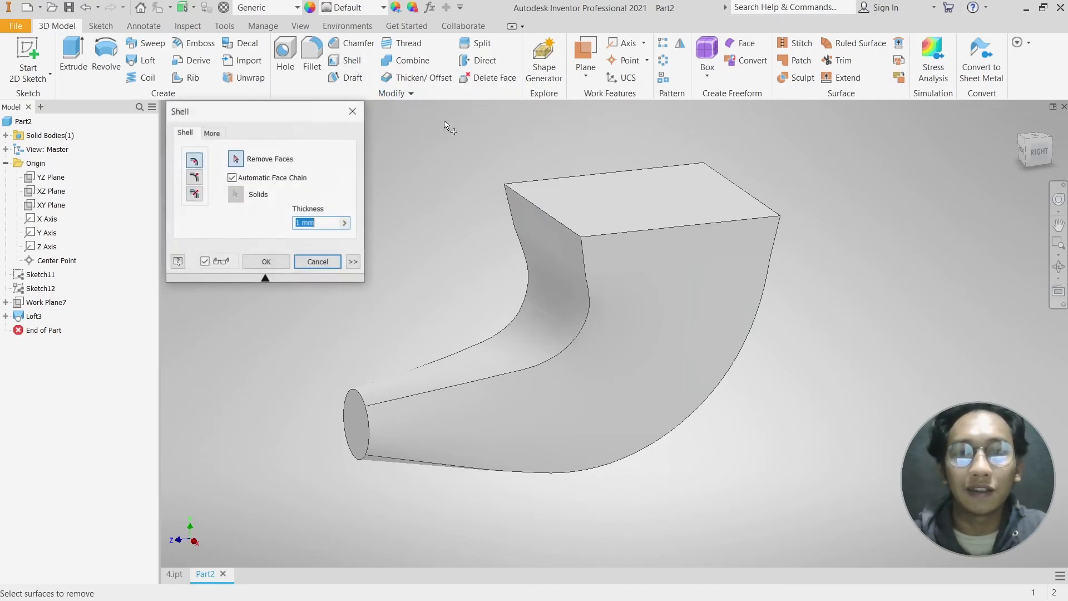
pyautogui.click(639, 207)
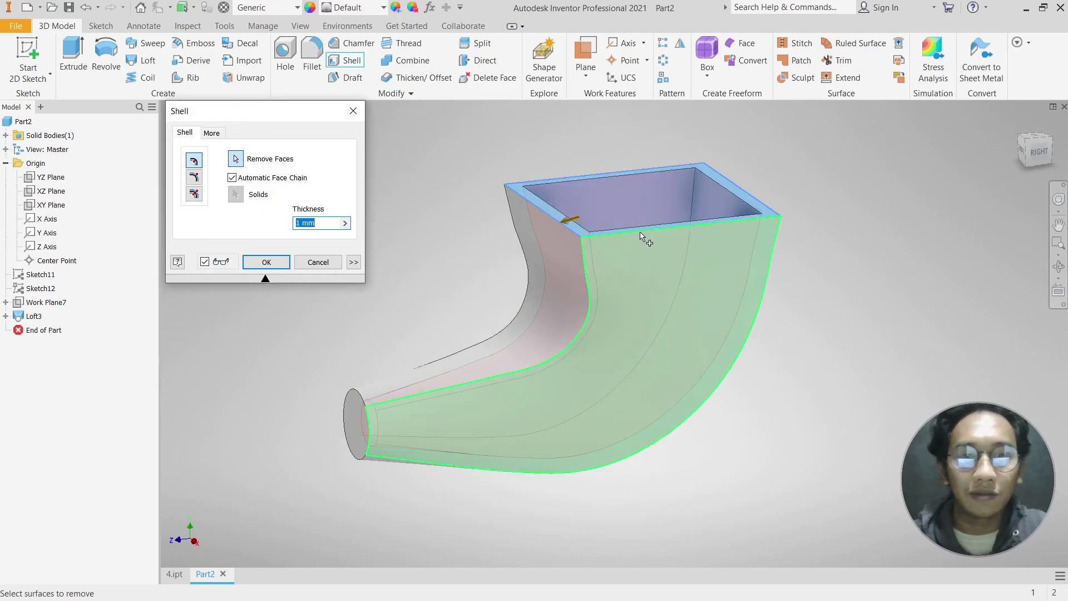
pyautogui.click(356, 429)
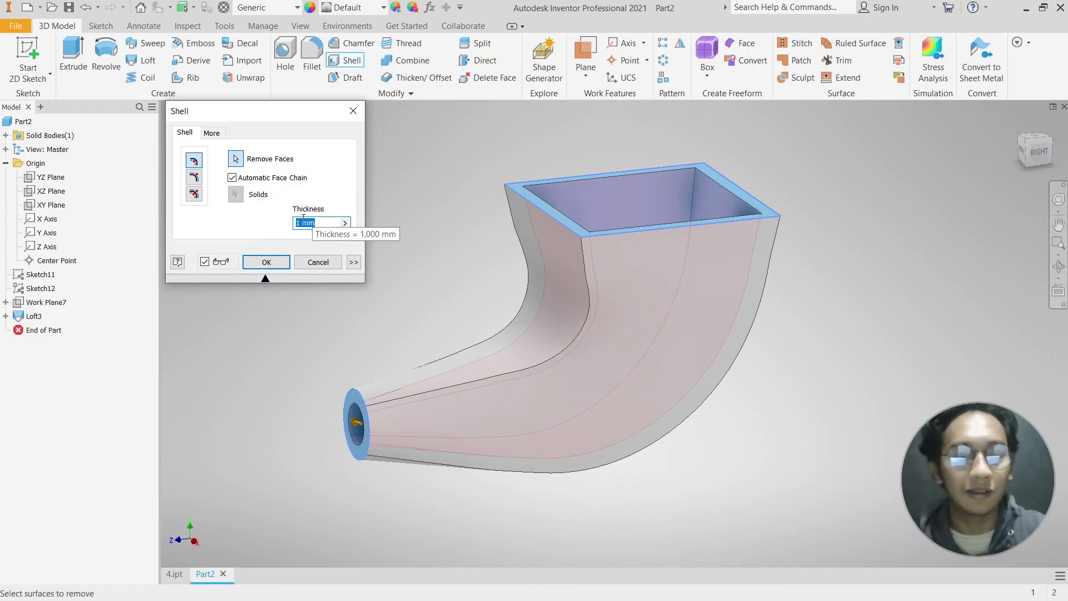
pyautogui.write('0.5')
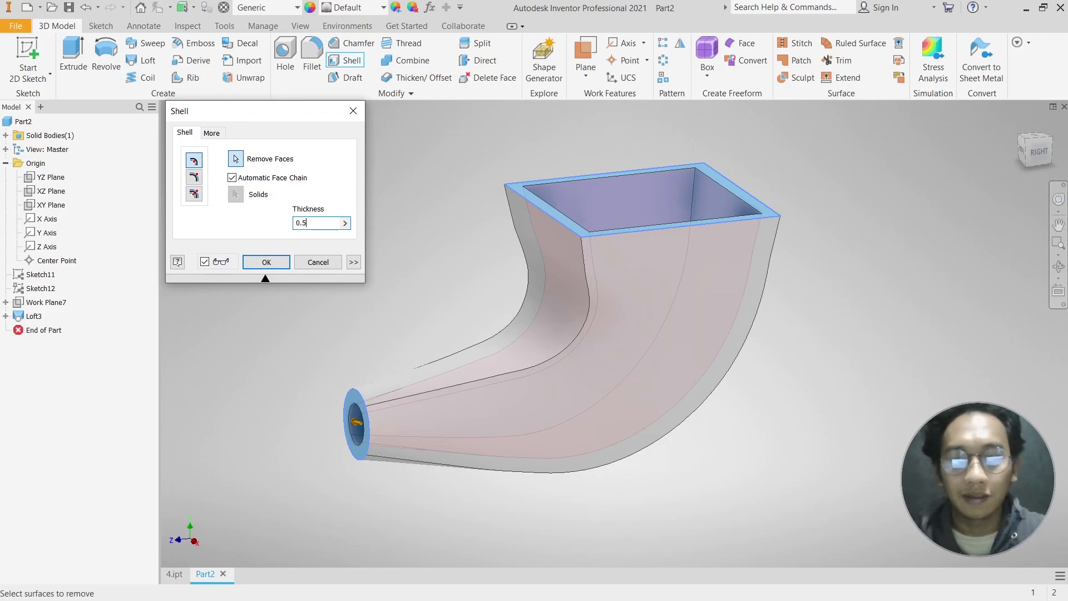
pyautogui.press('Return')
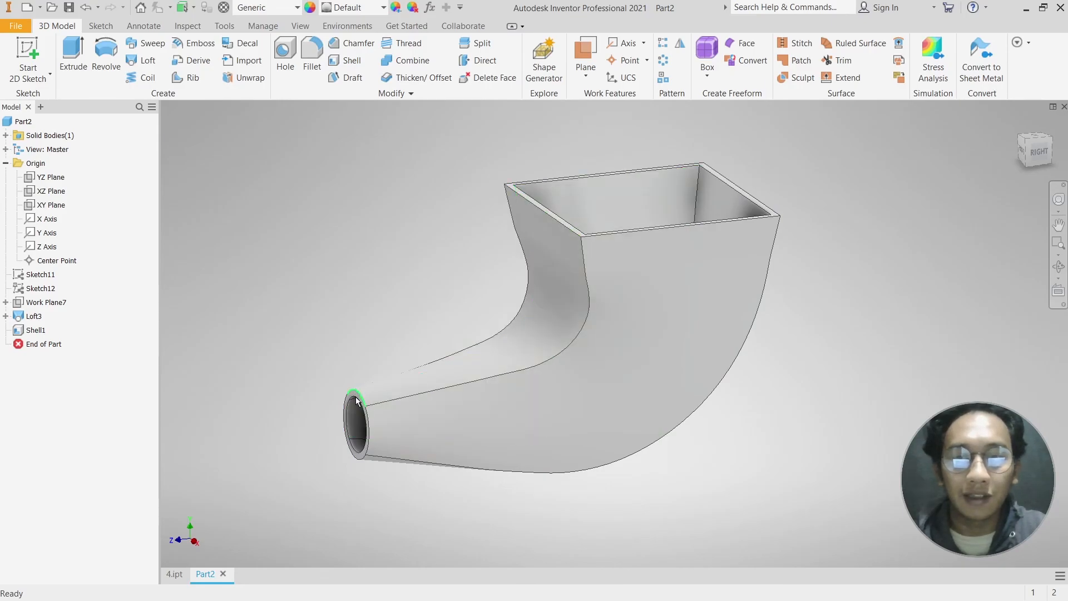
# - Examine the shelled loft from several angles, checking its square and round openings and the curved body
pyautogui.keyDown('shift'); pyautogui.moveTo(632, 293); pyautogui.dragTo(684, 286, button='middle'); pyautogui.keyUp('shift')
pyautogui.scroll(-3, 634, 303)
pyautogui.keyDown('shift'); pyautogui.moveTo(434, 176); pyautogui.dragTo(541, 192, button='middle'); pyautogui.keyUp('shift')
pyautogui.scroll(5, 517, 207)
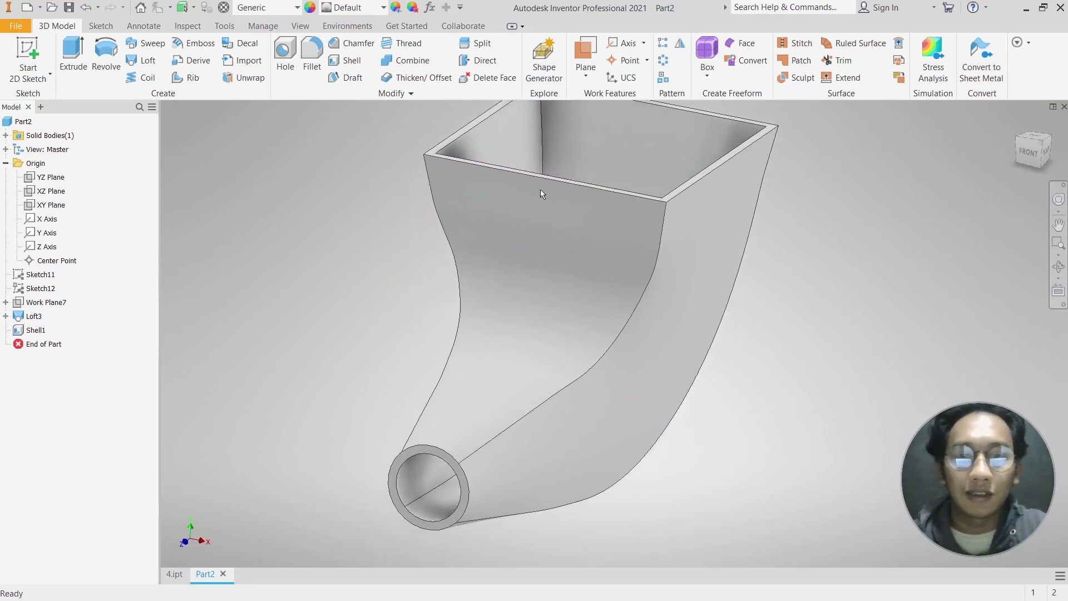
pyautogui.scroll(-3, 398, 395)
pyautogui.keyDown('shift'); pyautogui.moveTo(479, 361); pyautogui.dragTo(413, 355, button='middle'); pyautogui.keyUp('shift')
pyautogui.moveTo(473, 317); pyautogui.dragTo(550, 333, button='middle')
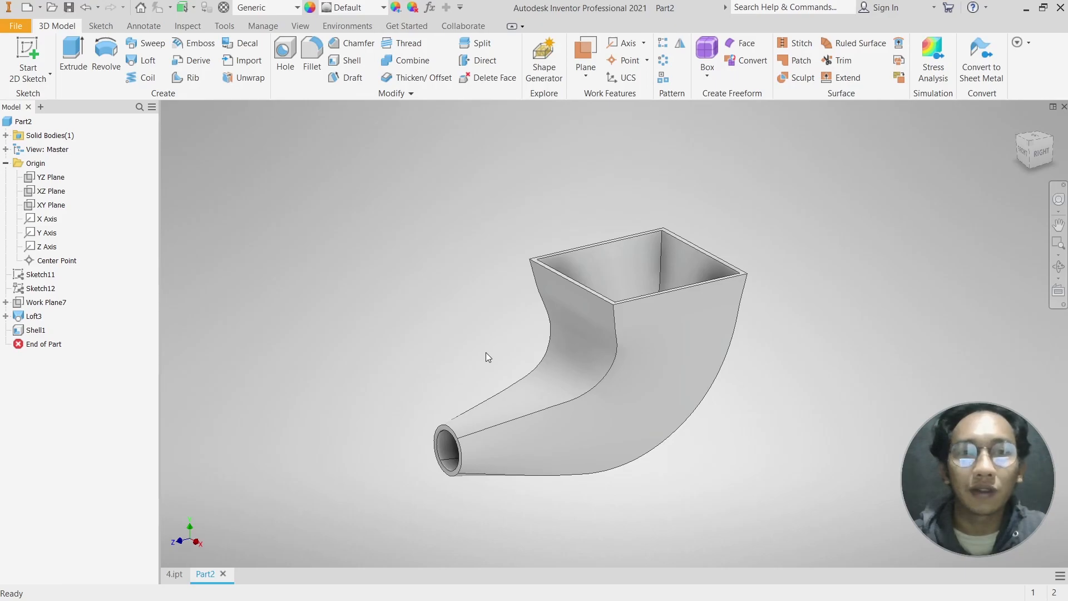
pyautogui.moveTo(455, 389); pyautogui.dragTo(344, 391, button='middle')
pyautogui.scroll(4, 426, 293)
pyautogui.scroll(-3, 455, 328)
pyautogui.moveTo(495, 271); pyautogui.dragTo(476, 298, button='middle')
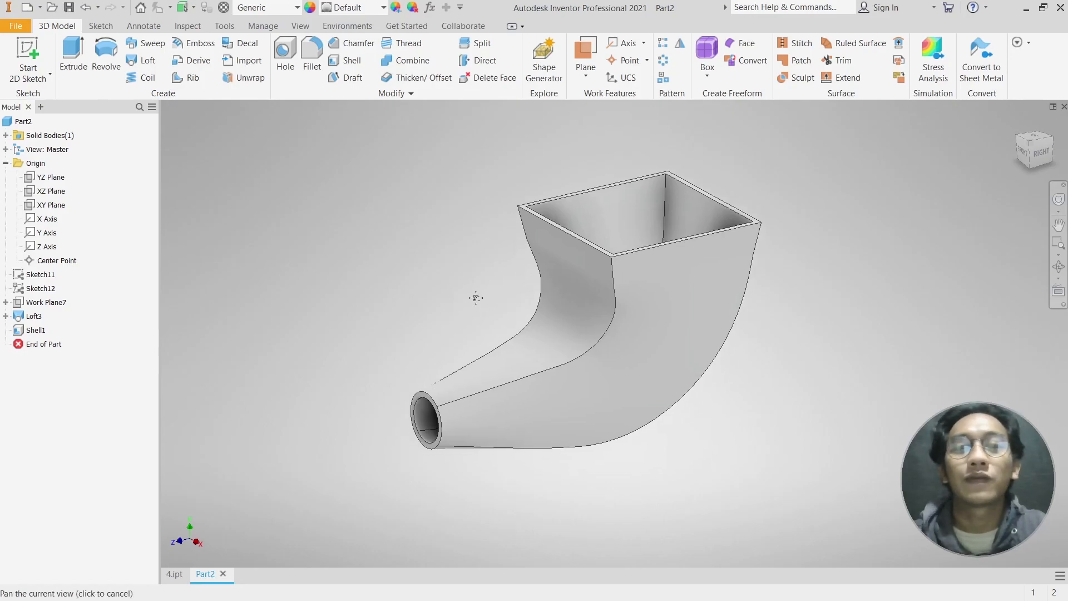